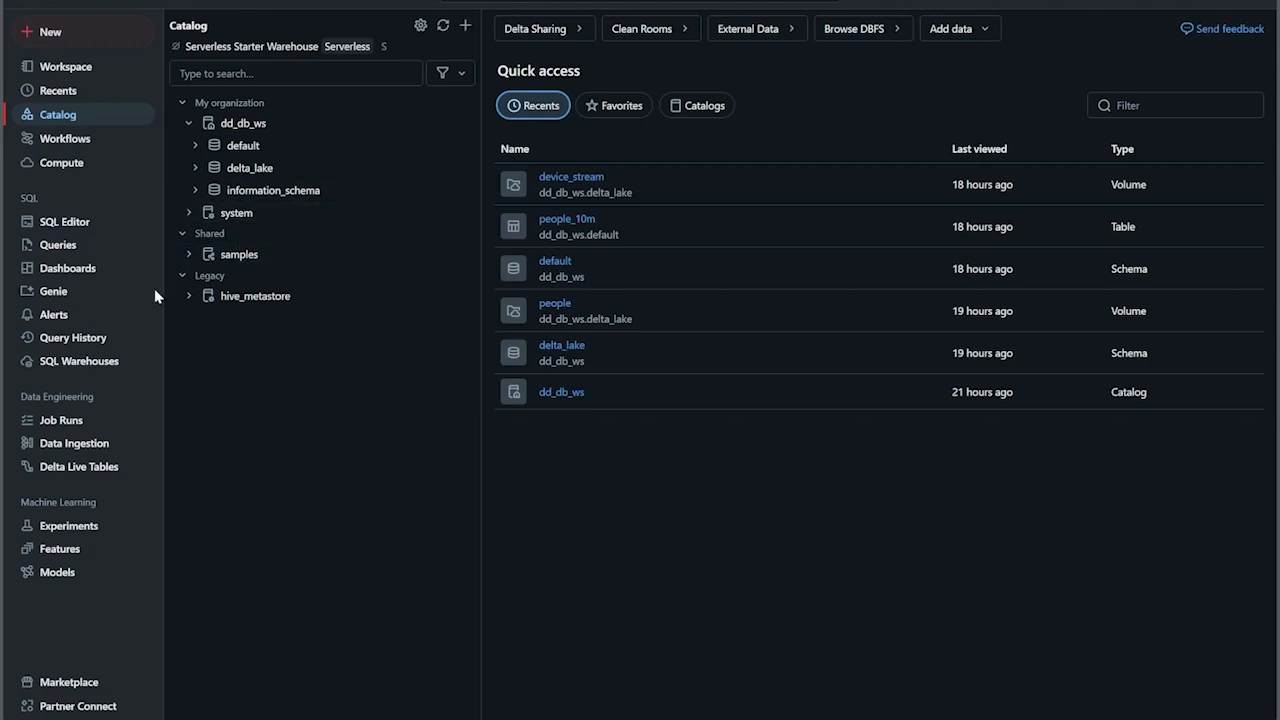
- Review the all-purpose compute and job compute lists, ending on the SQL warehouses list
left_click(82, 362)
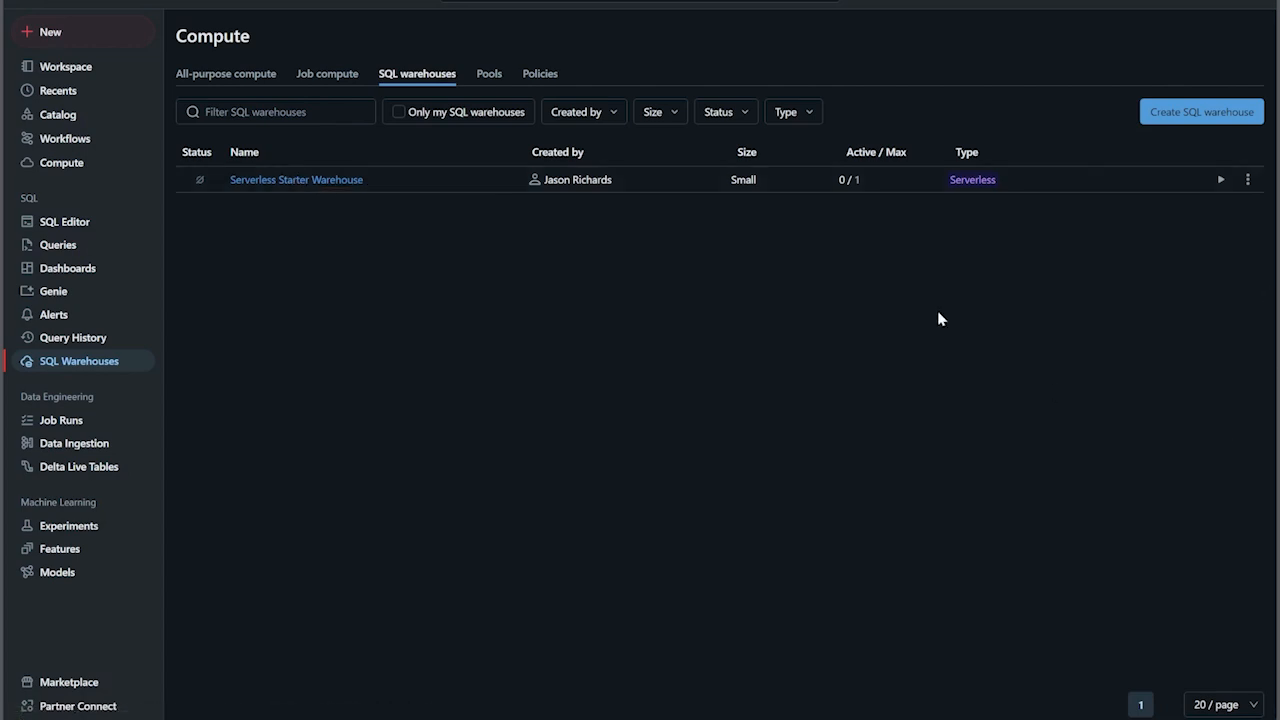
left_click(253, 76)
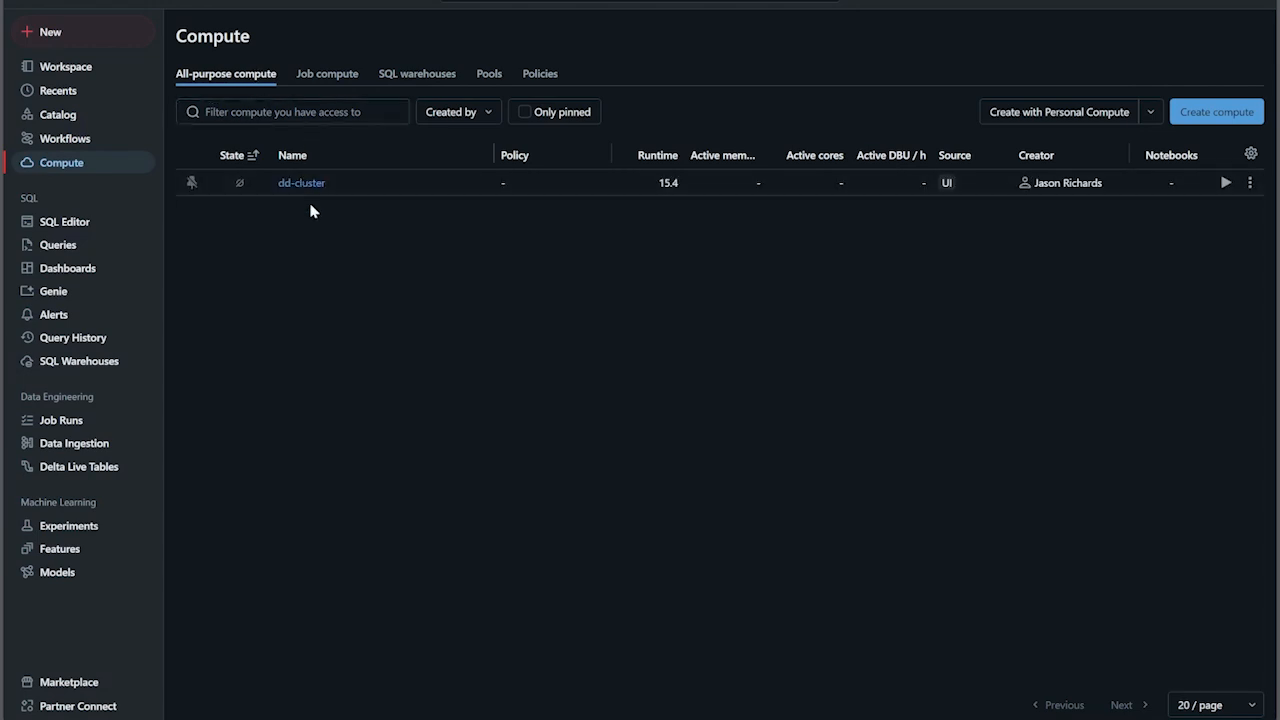
left_click(327, 77)
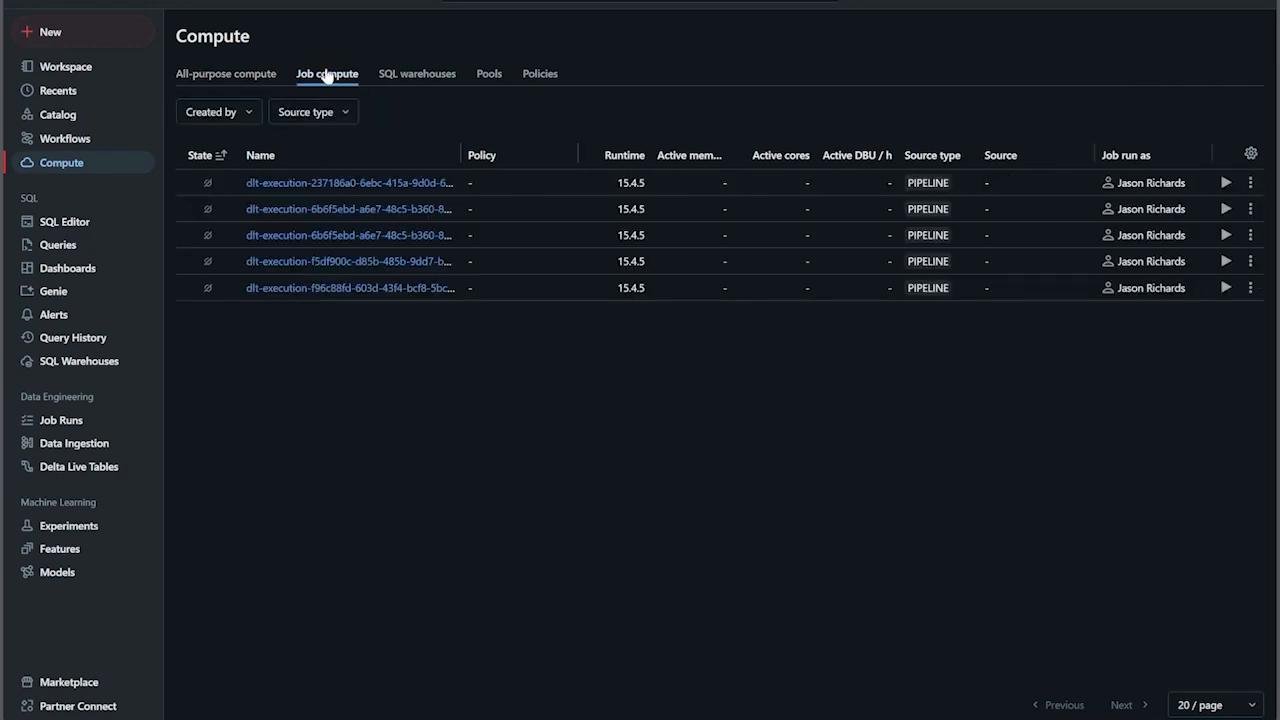
left_click(414, 82)
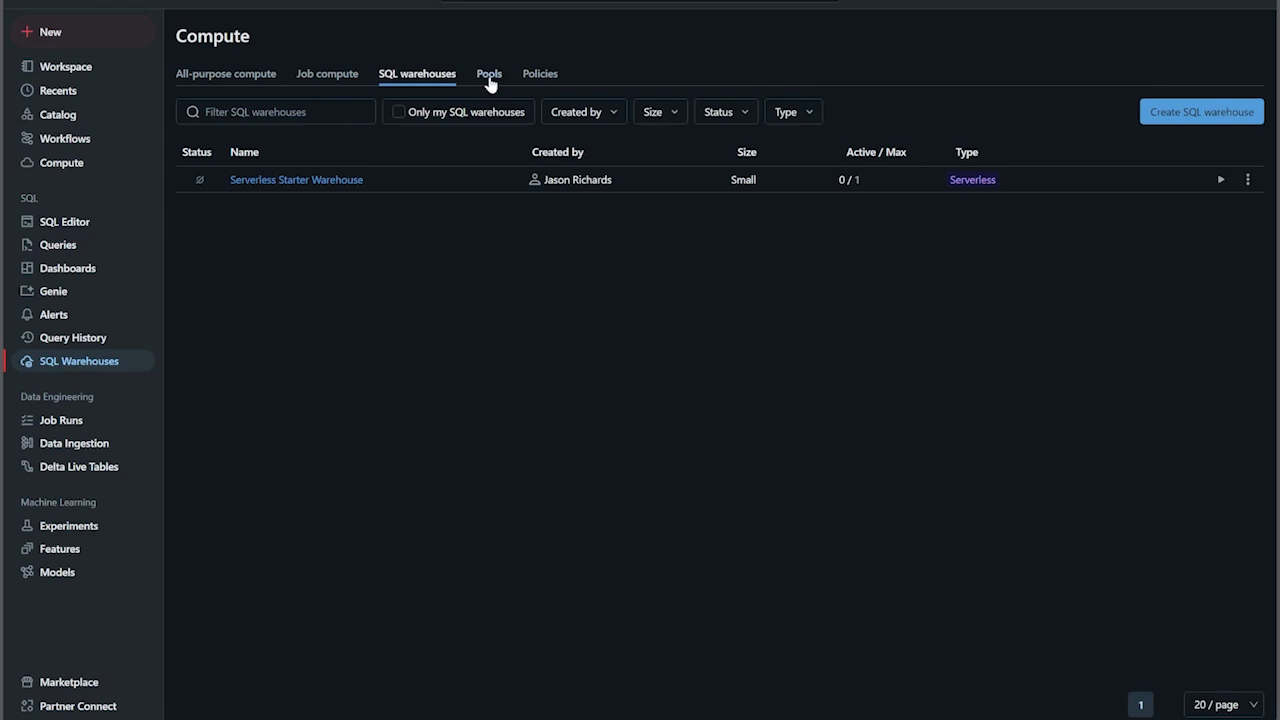
- Start a new SQL warehouse named sl-demo with the X-Small cluster size
left_click(1204, 122)
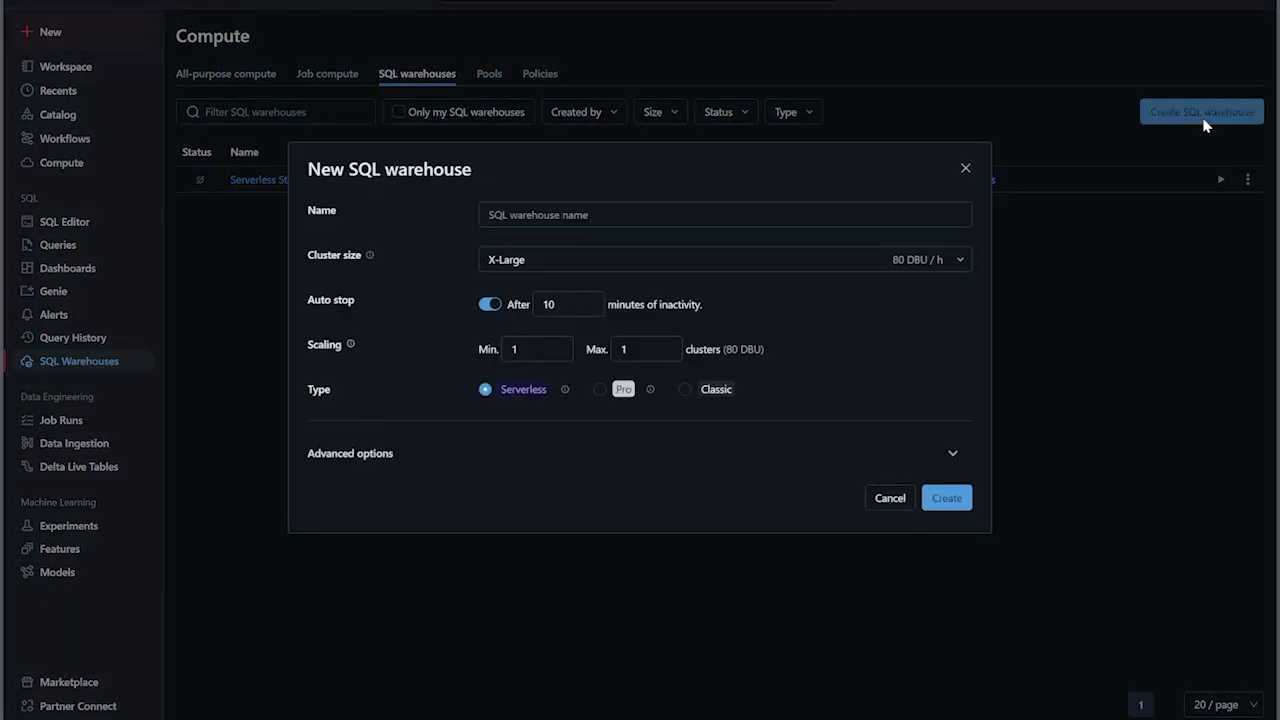
left_click(713, 217)
type("demo")
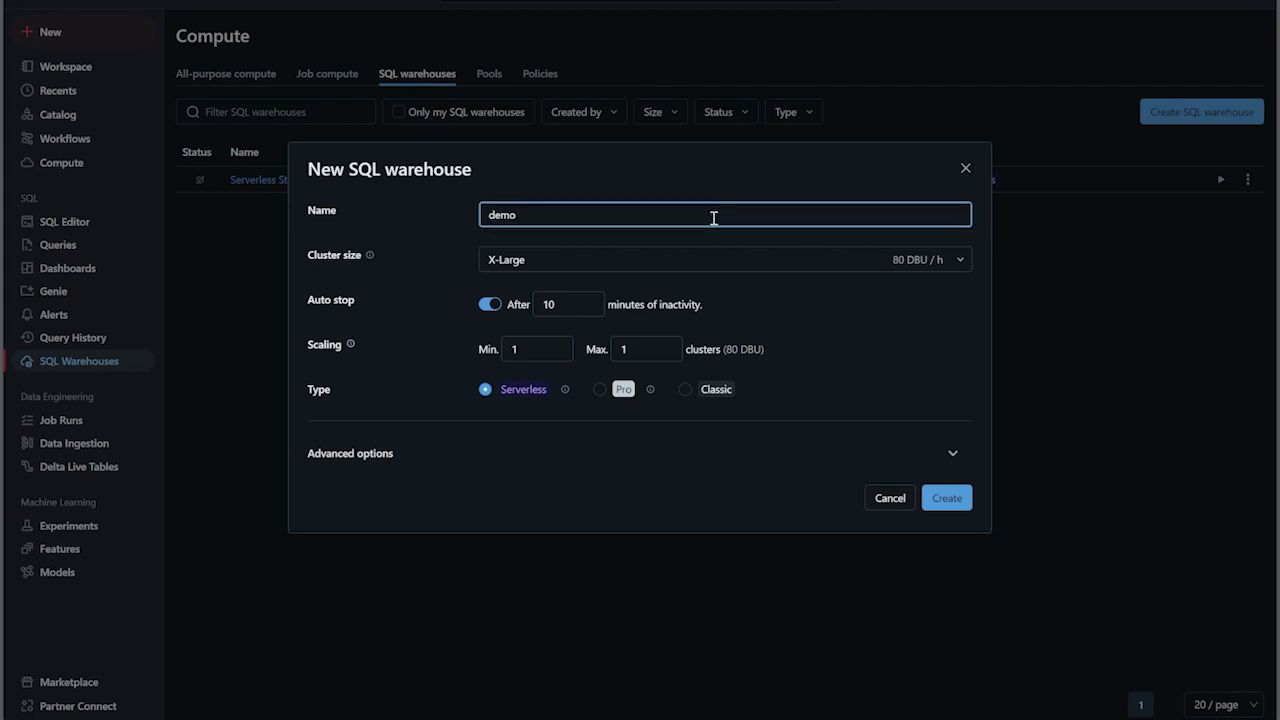
left_click(489, 215)
type("sl-")
left_click(588, 262)
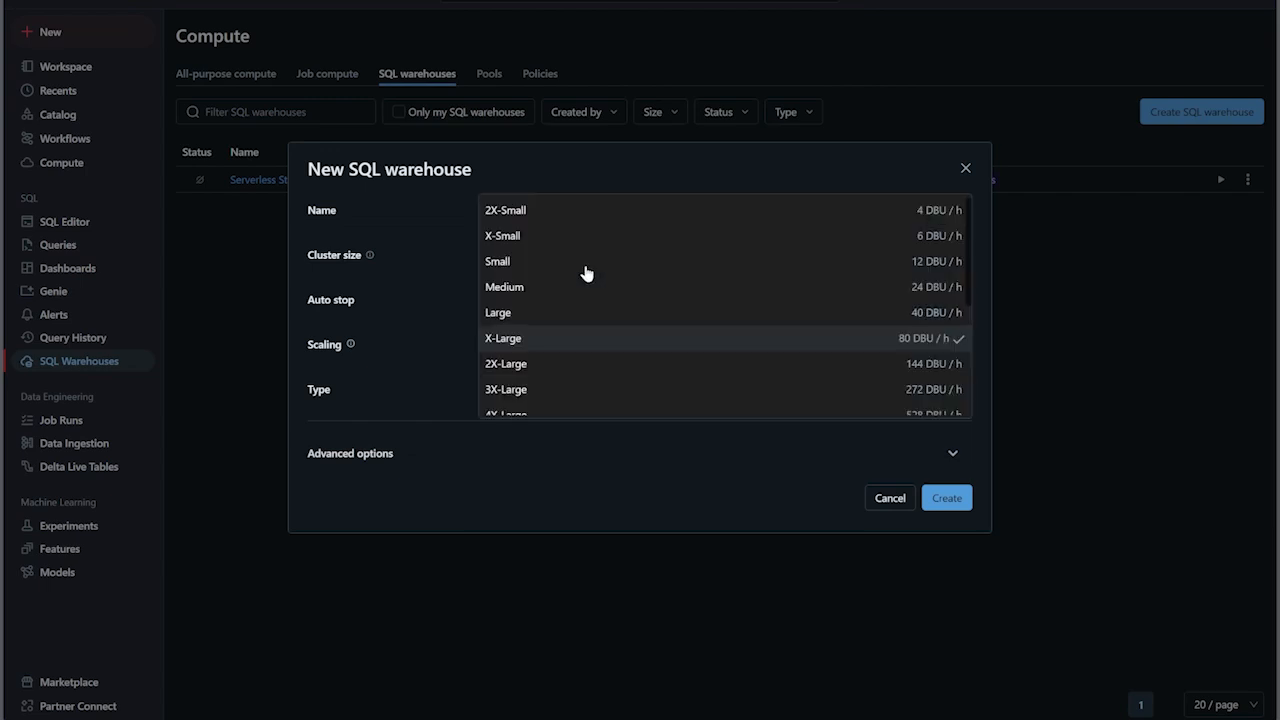
left_click(534, 238)
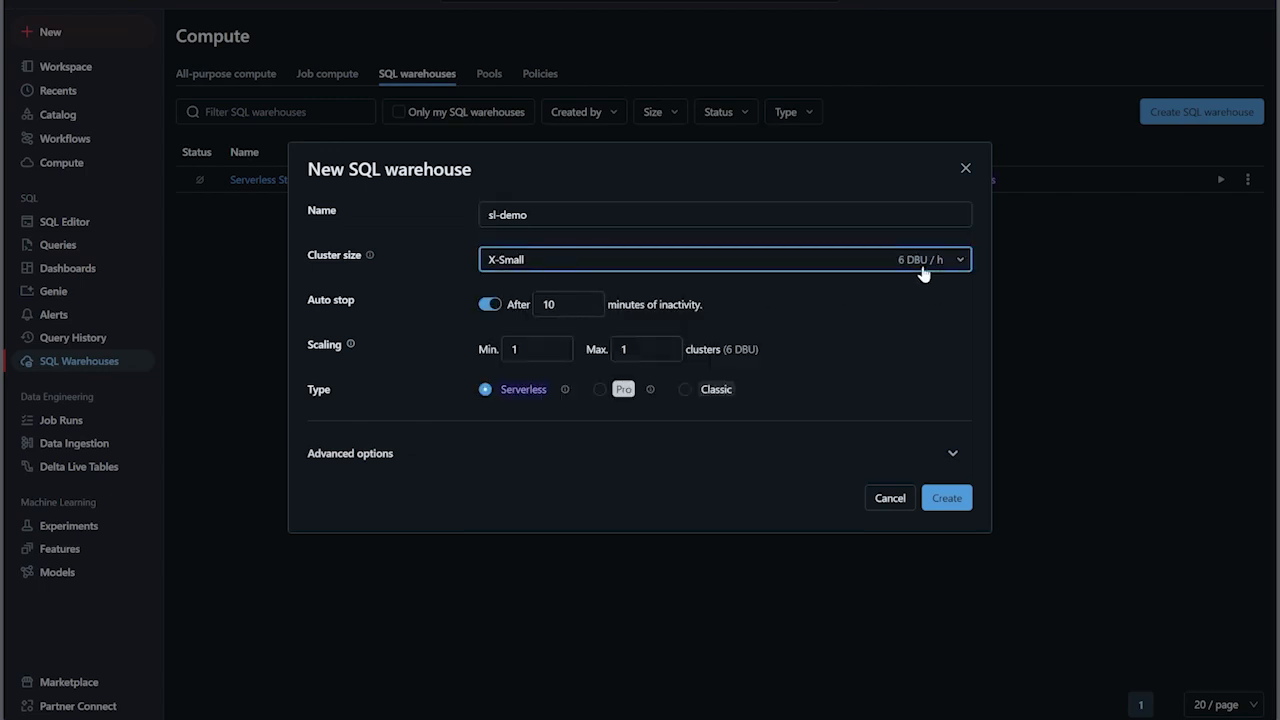
- Compare auto stop for the Serverless and Pro types, trying 5 minutes on Serverless, and return to Serverless with 10 minutes
left_click(600, 391)
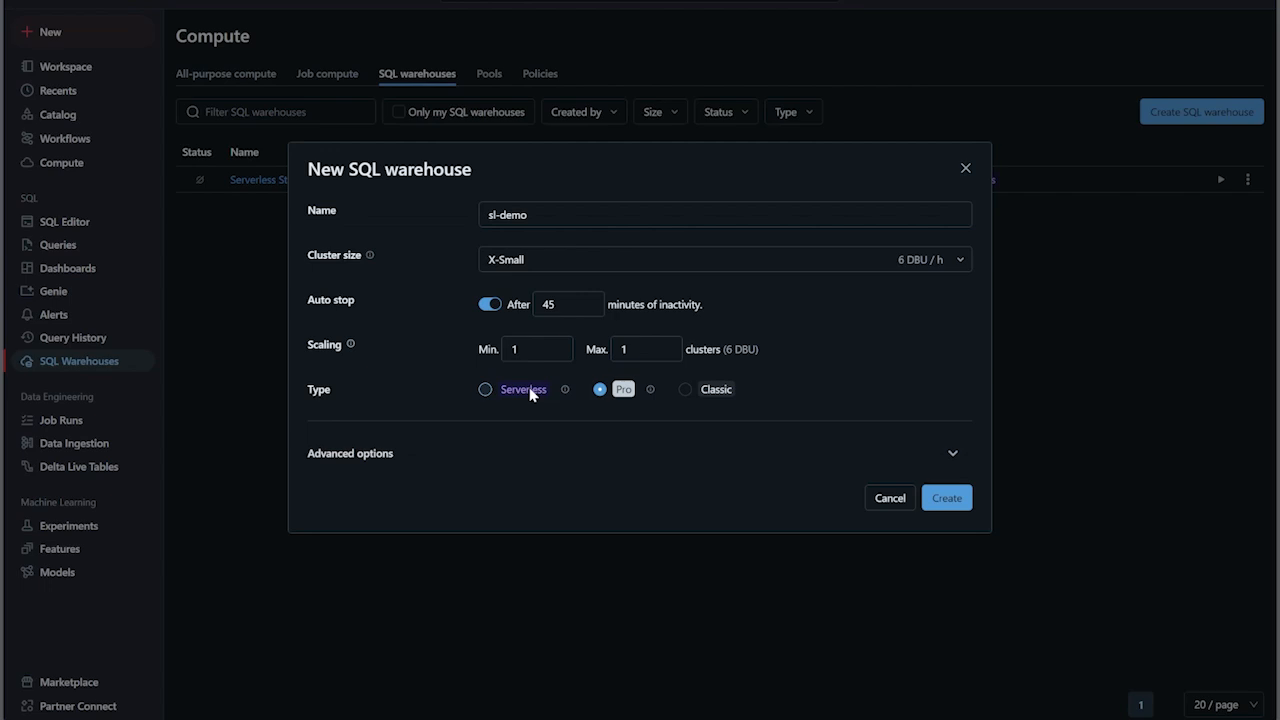
left_click(485, 390)
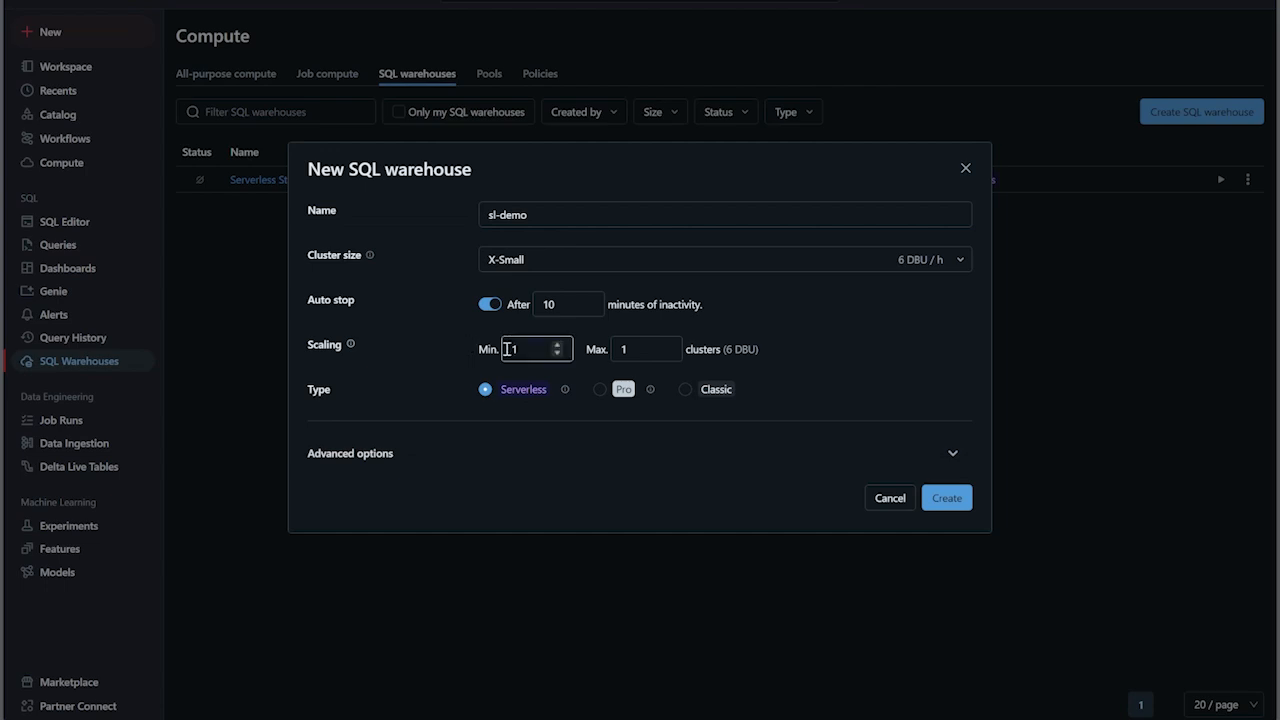
left_click(588, 307)
left_click(588, 307)
left_click(588, 307)
left_click(588, 307)
left_click(588, 307)
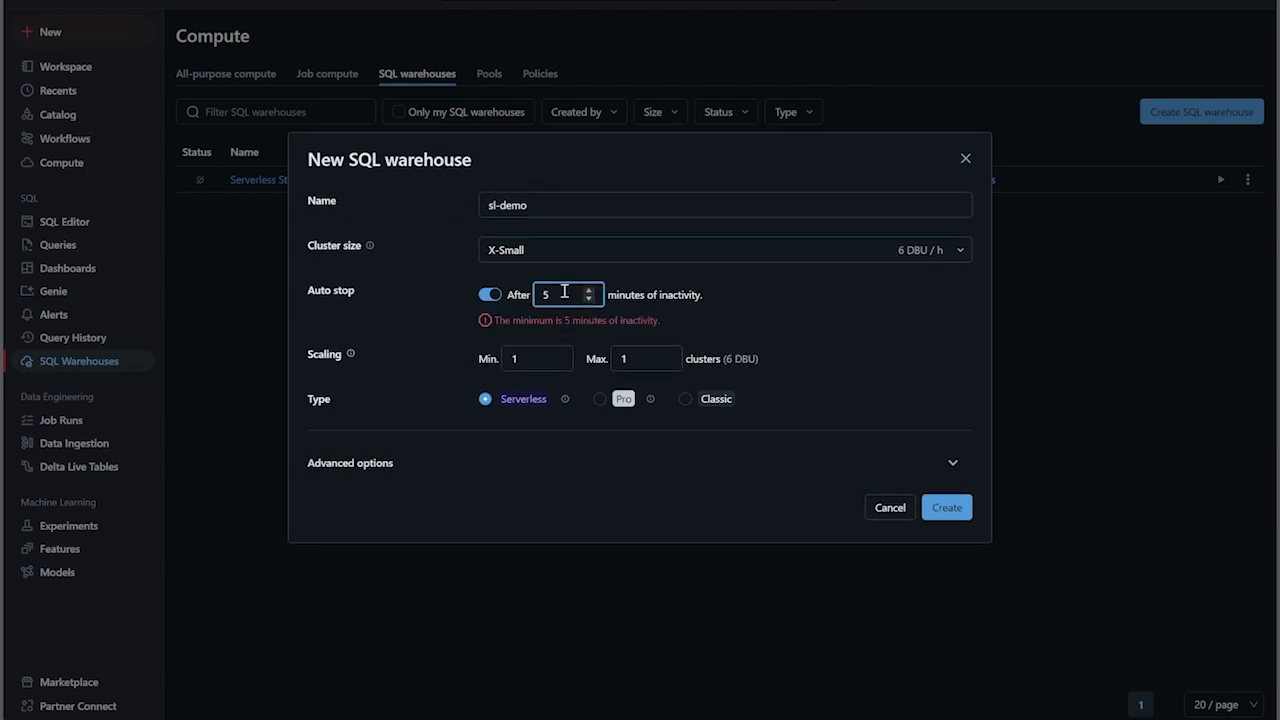
left_click(585, 401)
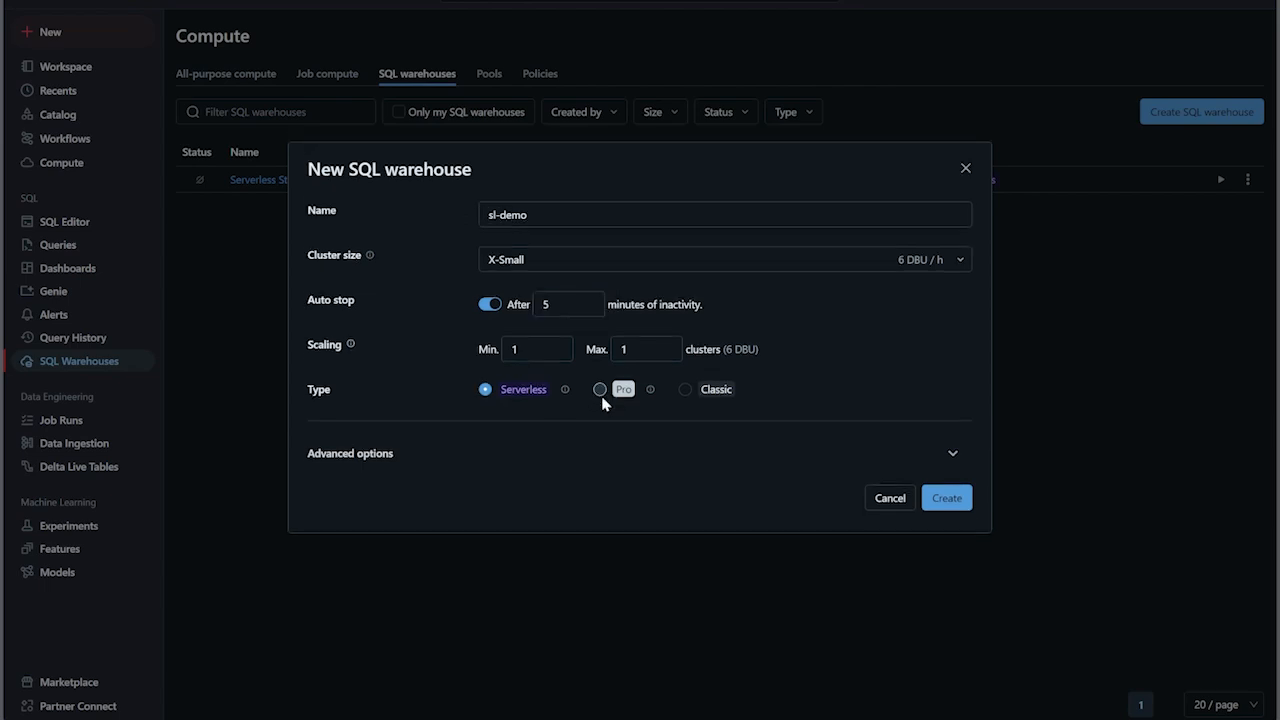
left_click(600, 396)
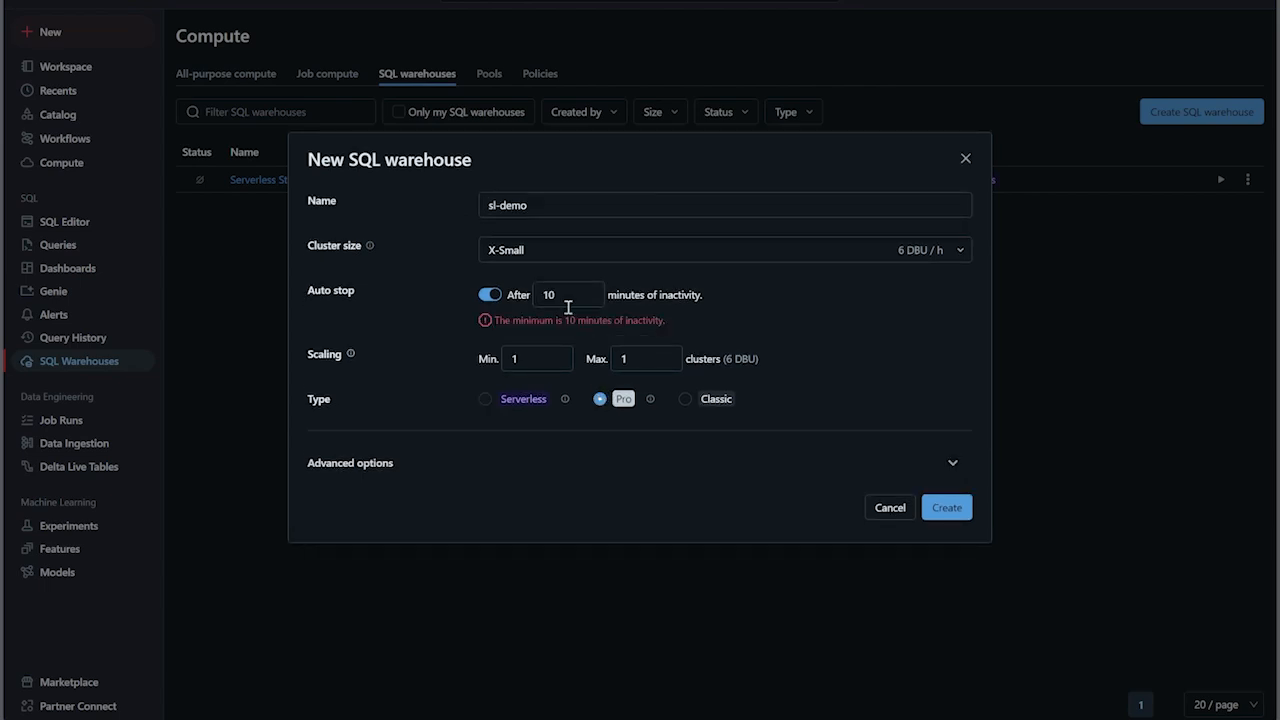
left_click(485, 401)
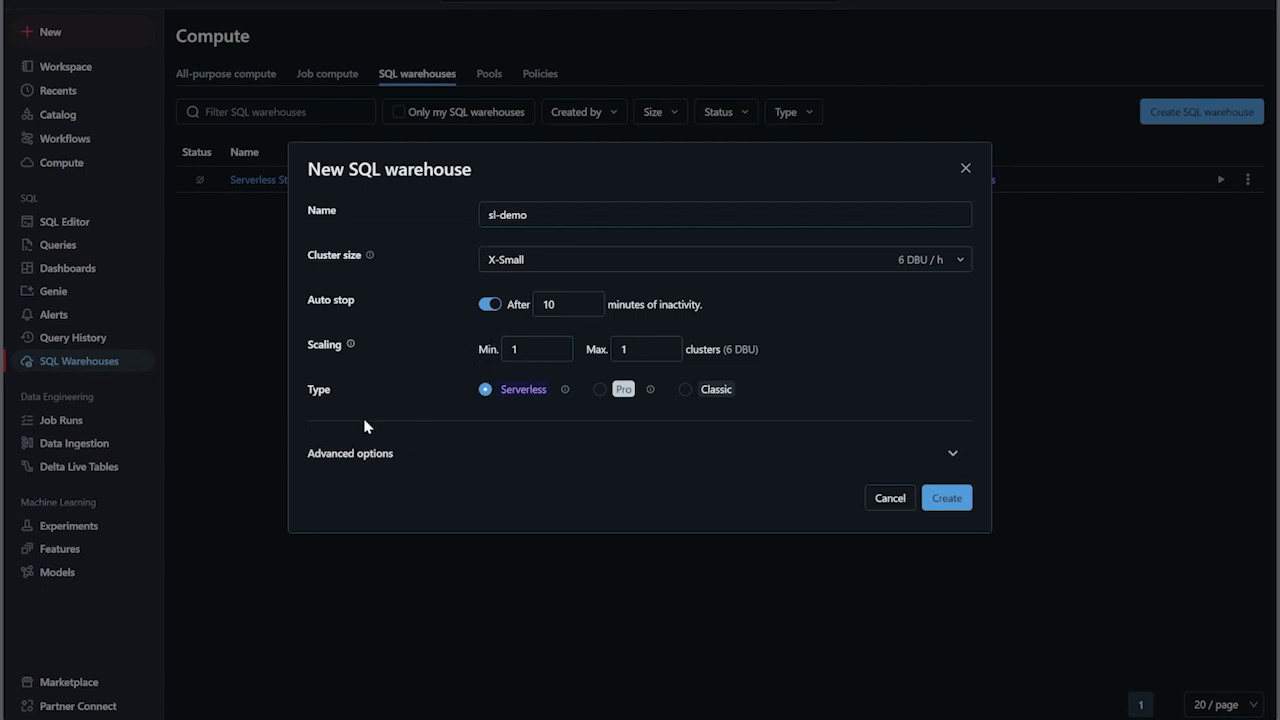
- Expand the advanced options, choose the Pro type with the Cost optimized spot instance policy, and create the warehouse without adding permissions
left_click(345, 453)
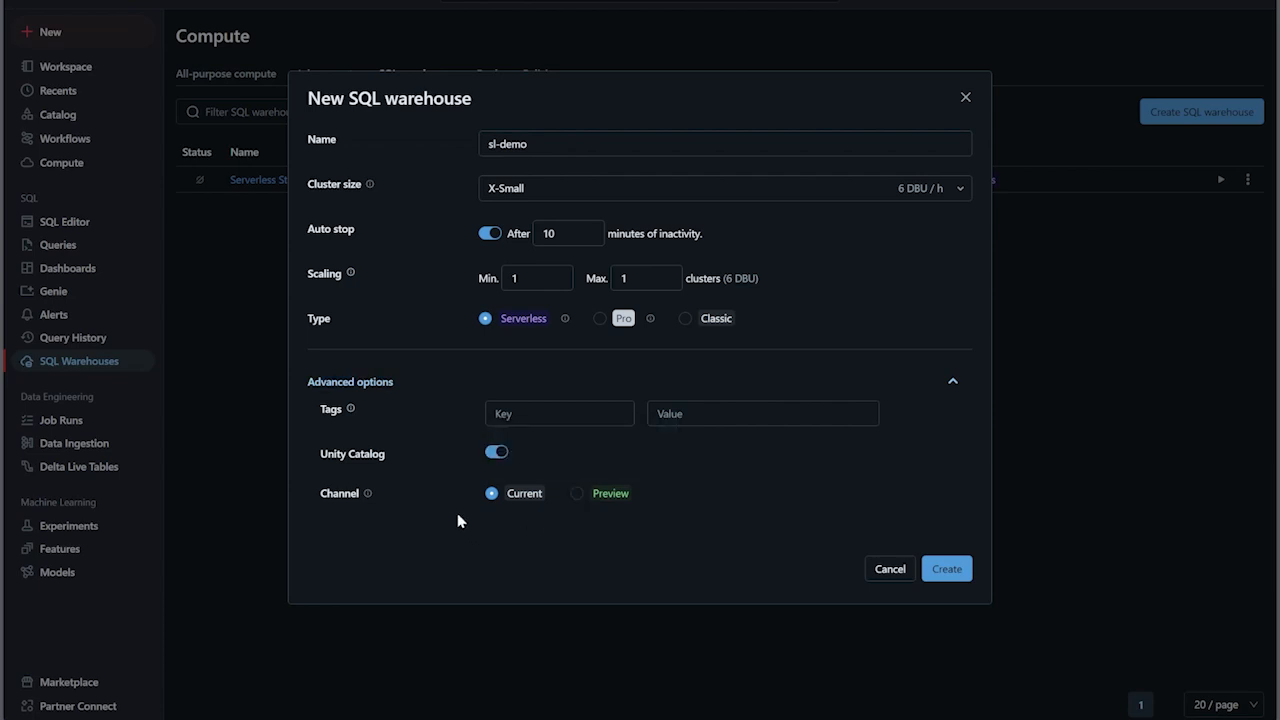
left_click(601, 319)
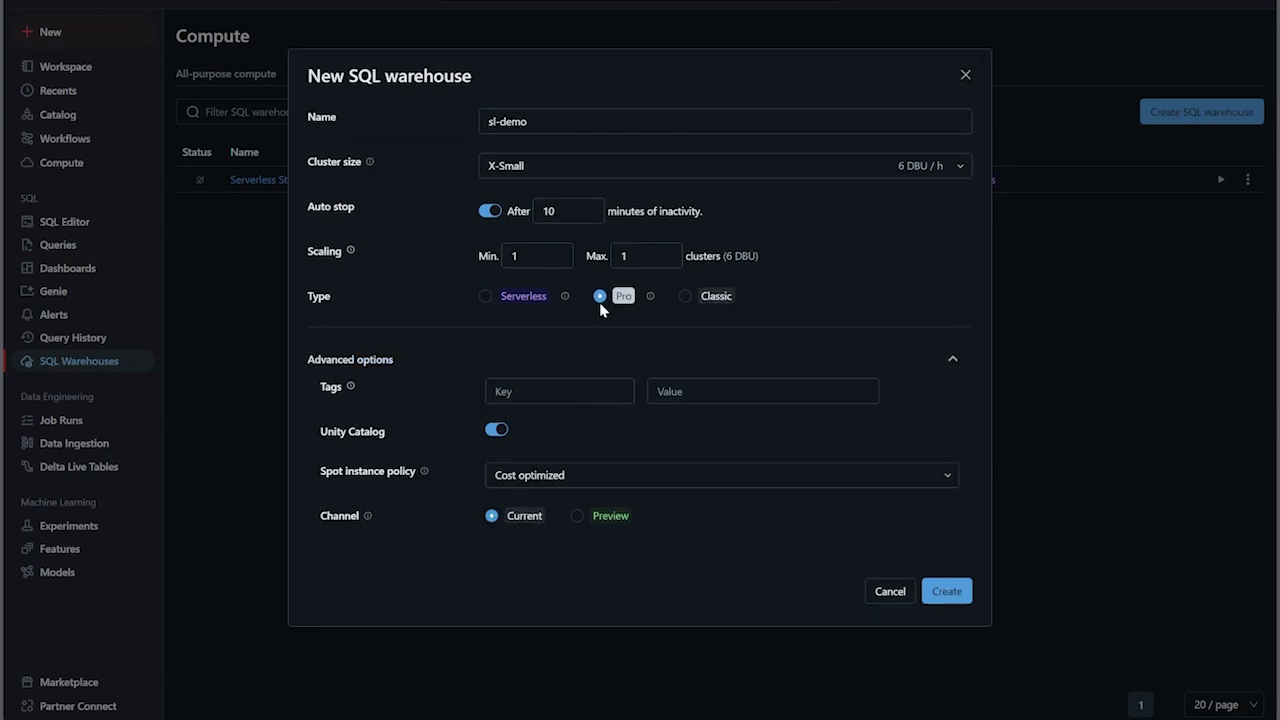
mouse_move(650, 310)
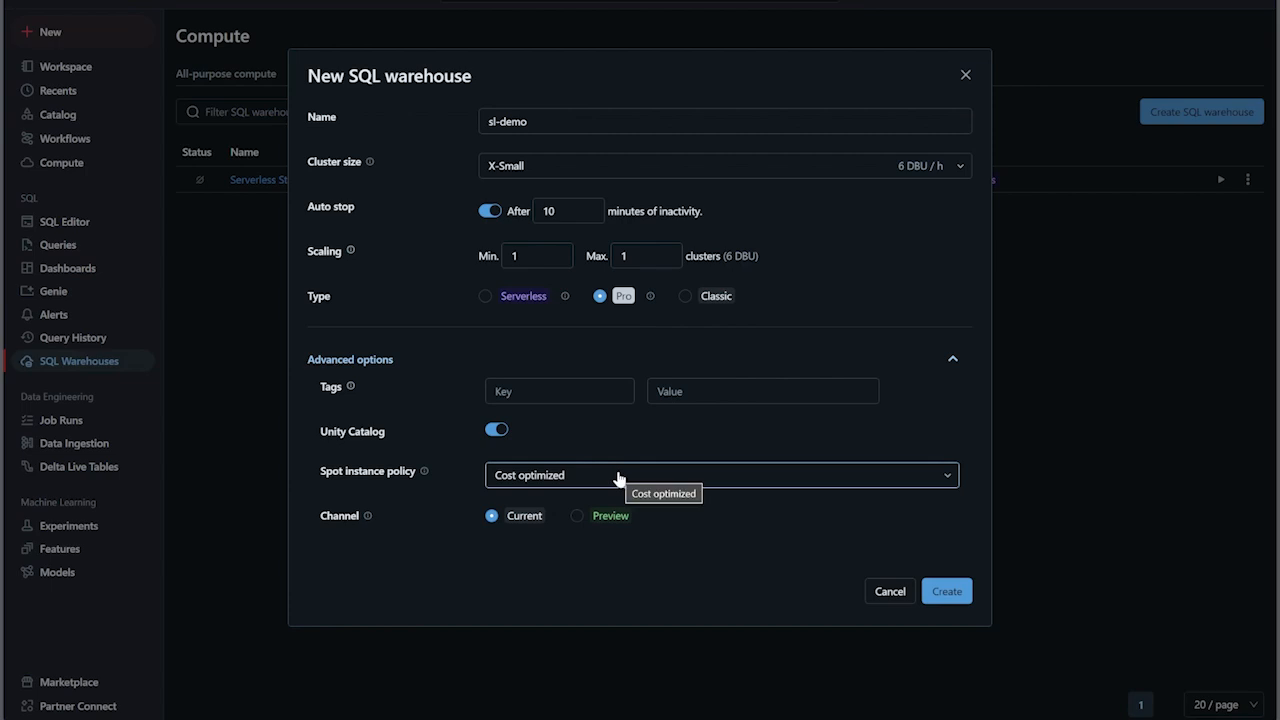
left_click(619, 476)
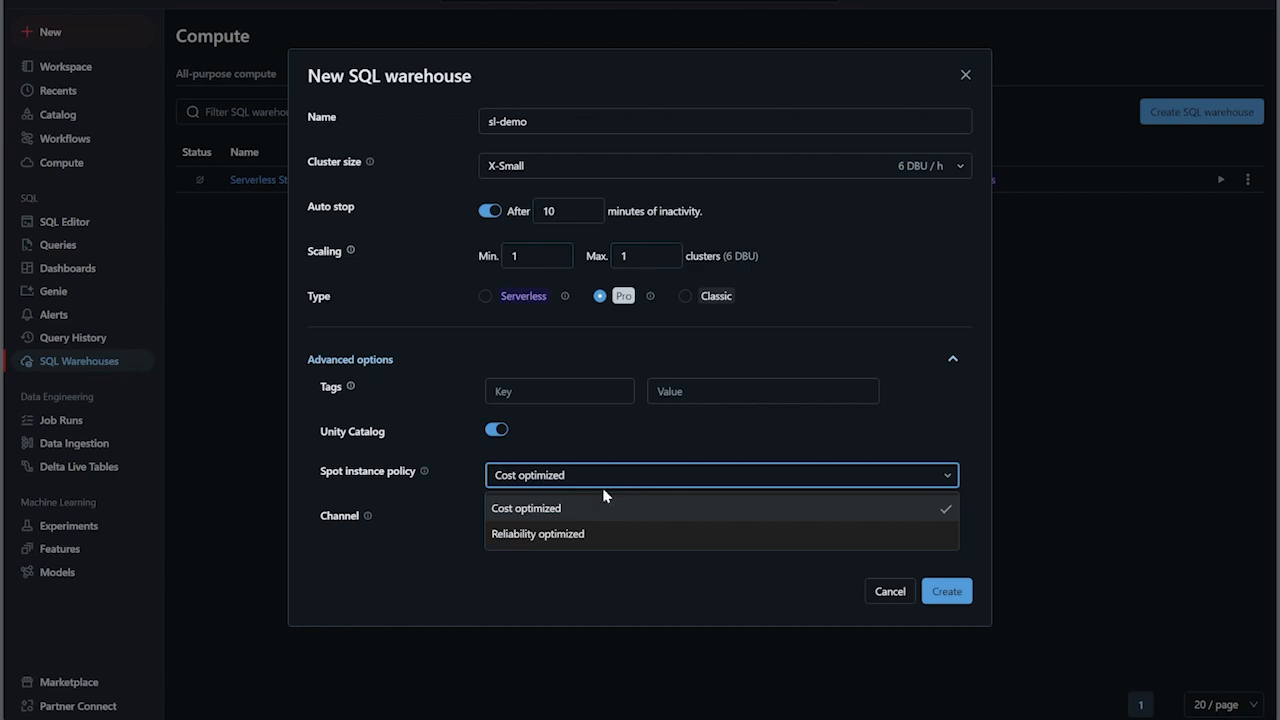
left_click(600, 508)
left_click(947, 595)
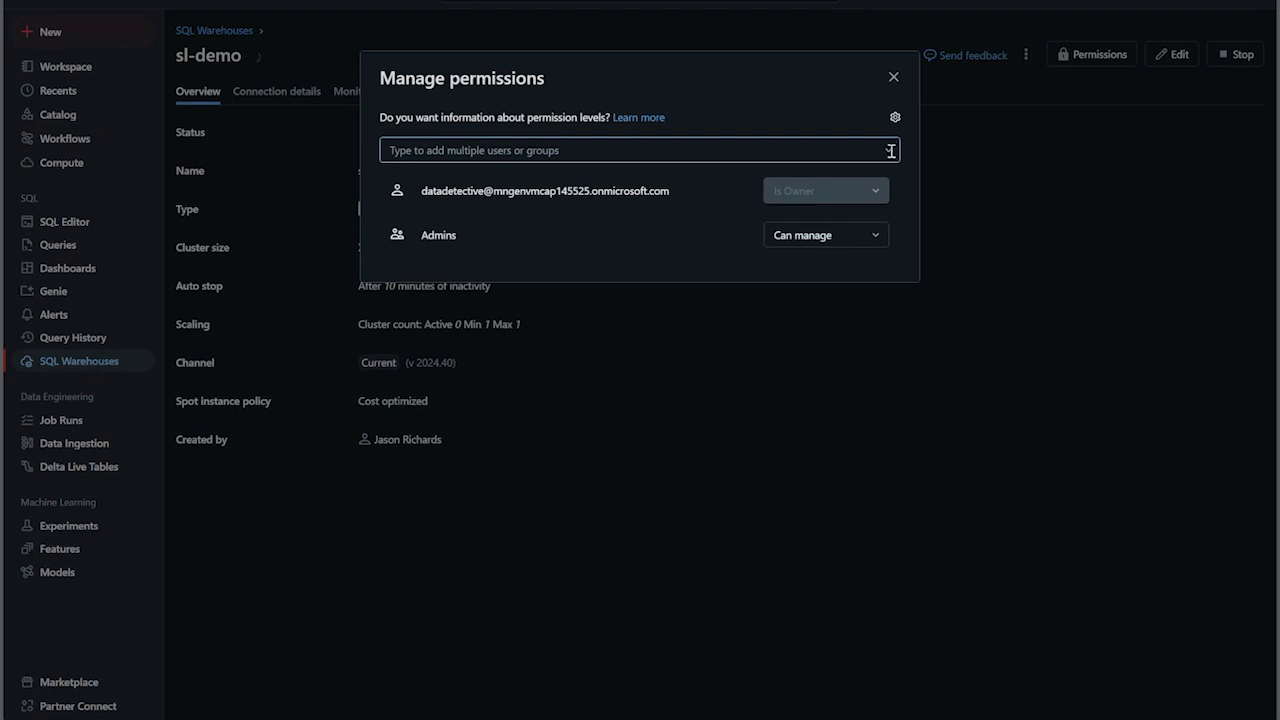
left_click(882, 151)
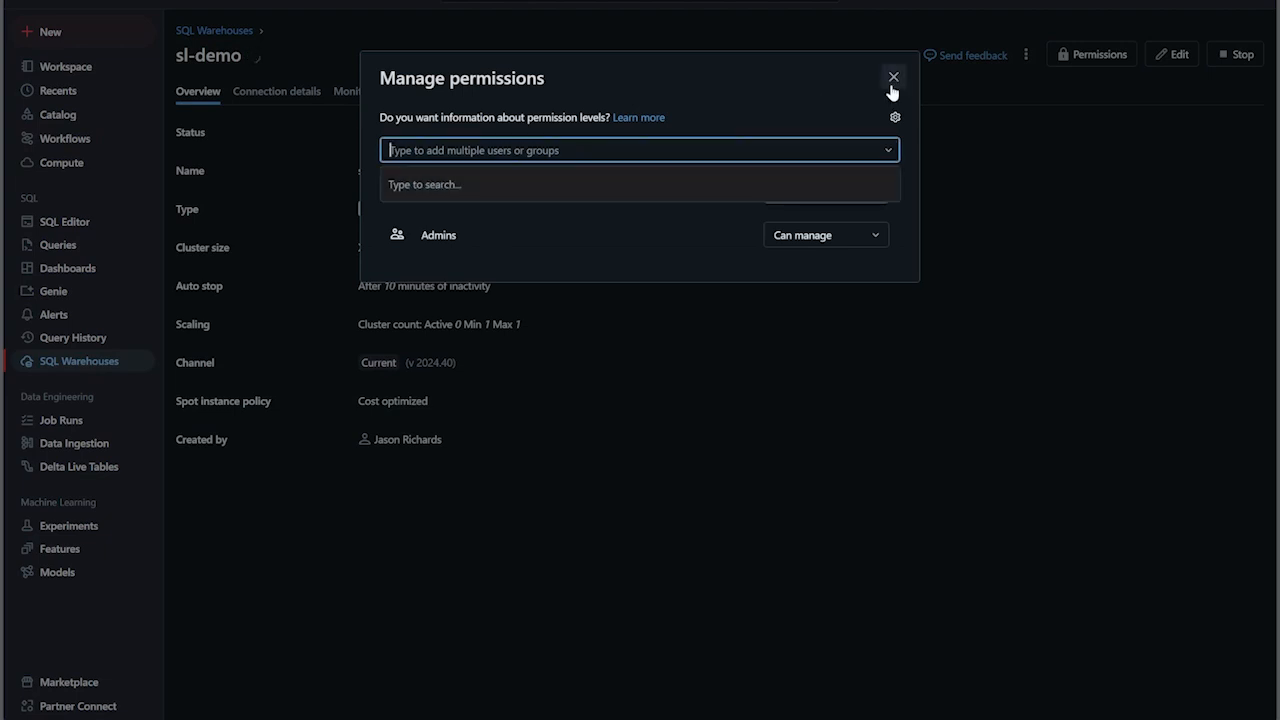
left_click(893, 78)
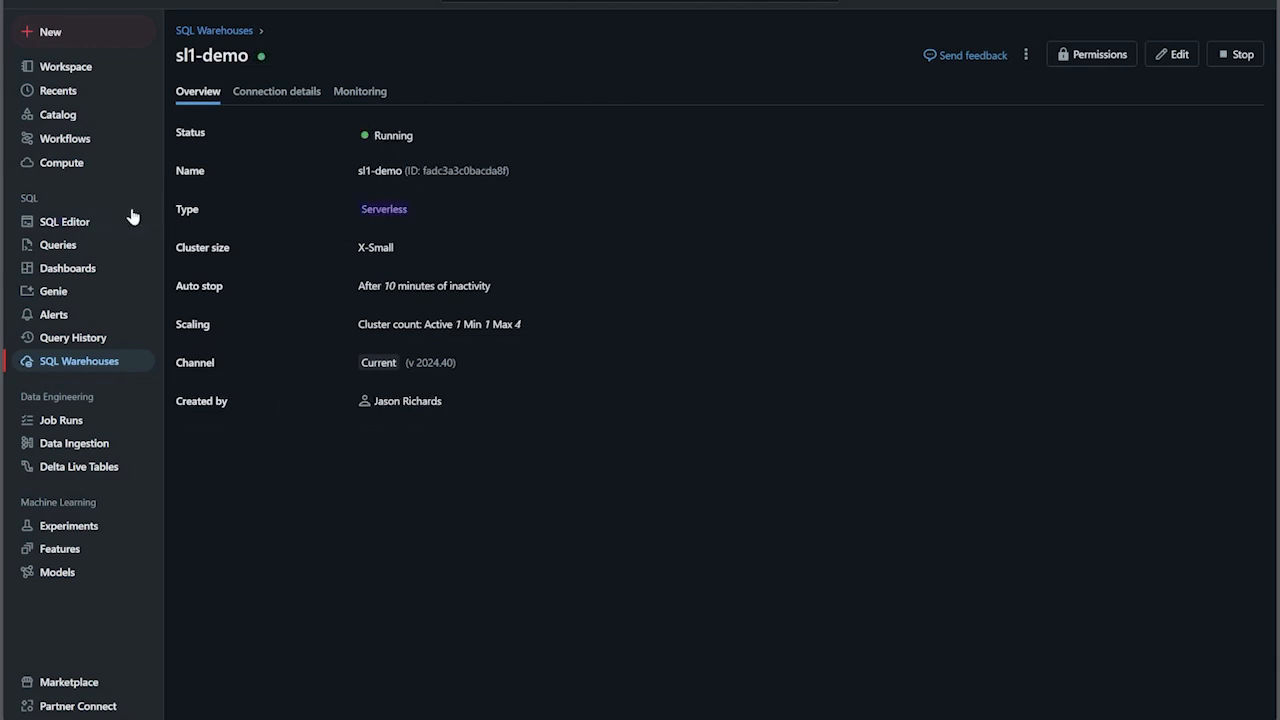
- Open the SQL editor and attach the new query to the sl1-demo serverless warehouse
left_click(95, 224)
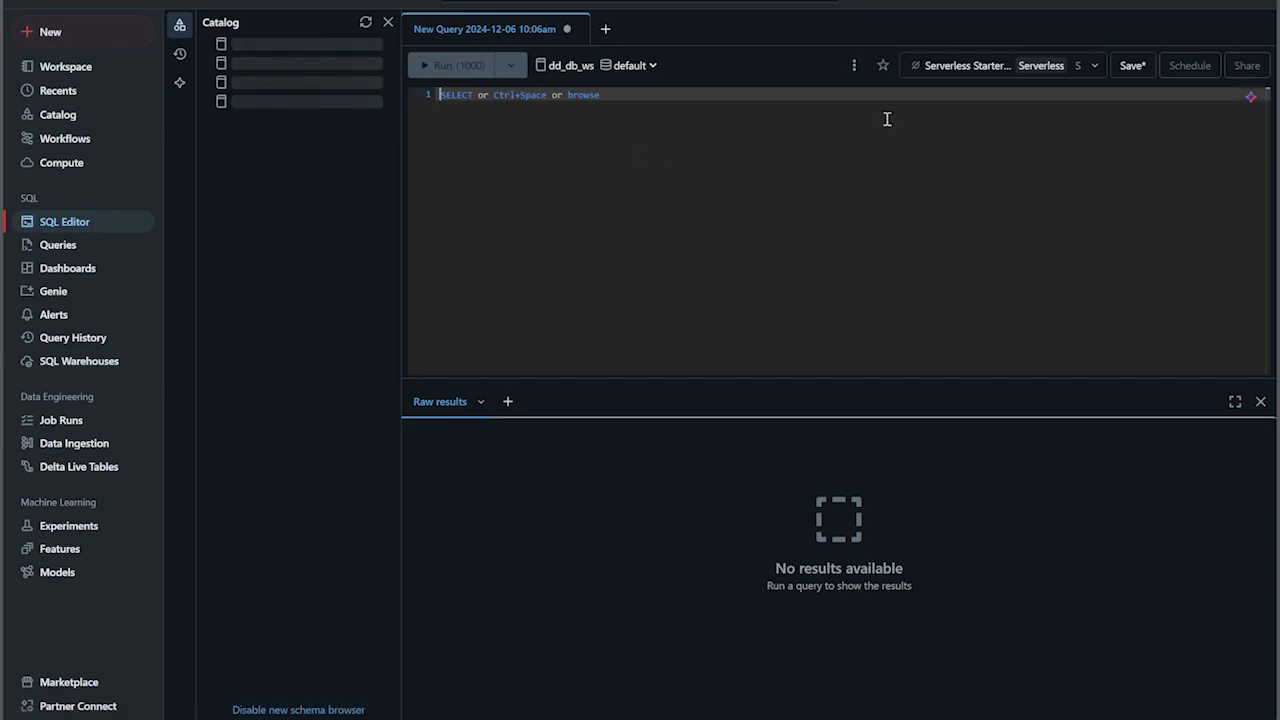
left_click(1094, 63)
left_click(1037, 98)
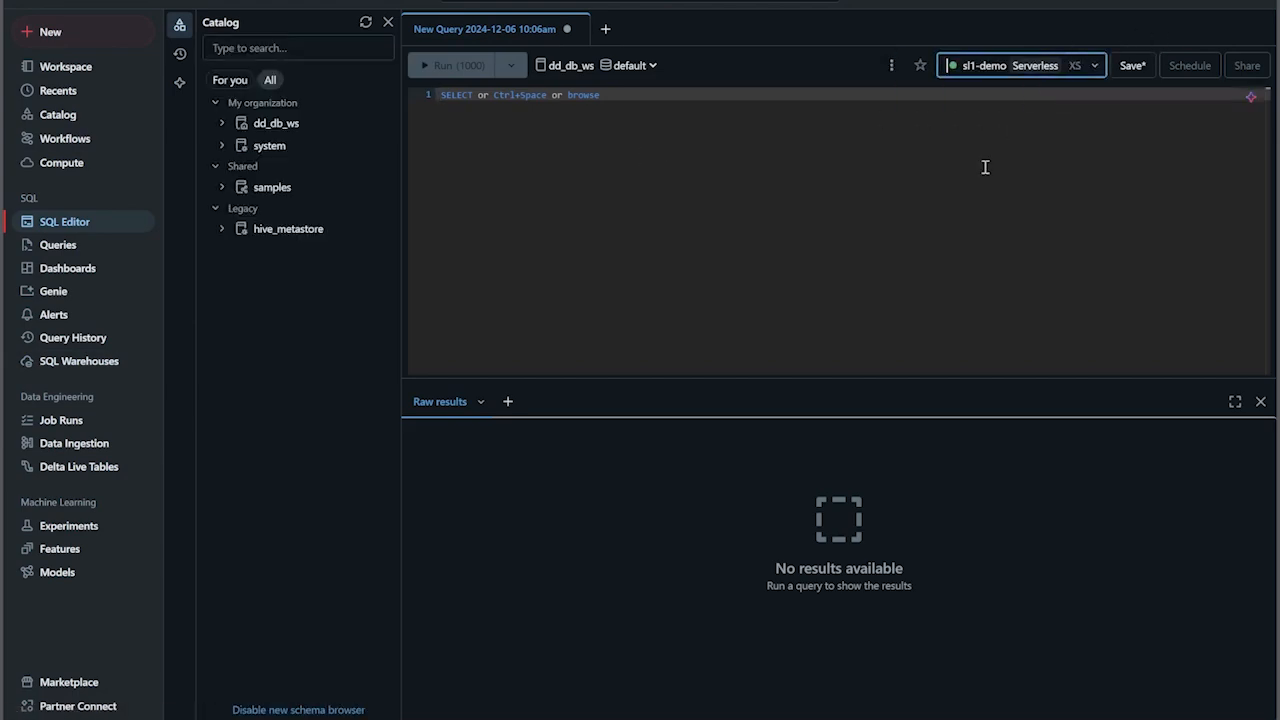
left_click(613, 97)
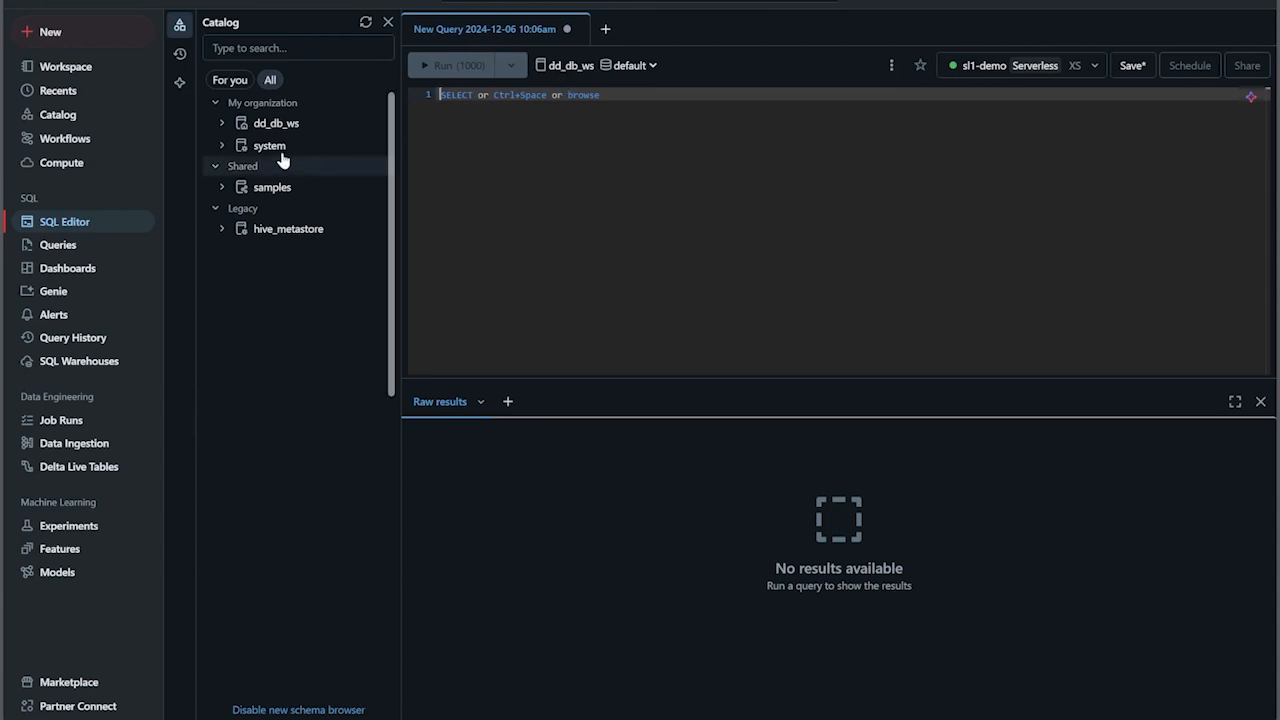
- Expand the dd_db_ws catalog and review the catalogs and schemas available to the query, keeping dd_db_ws and default
left_click(221, 125)
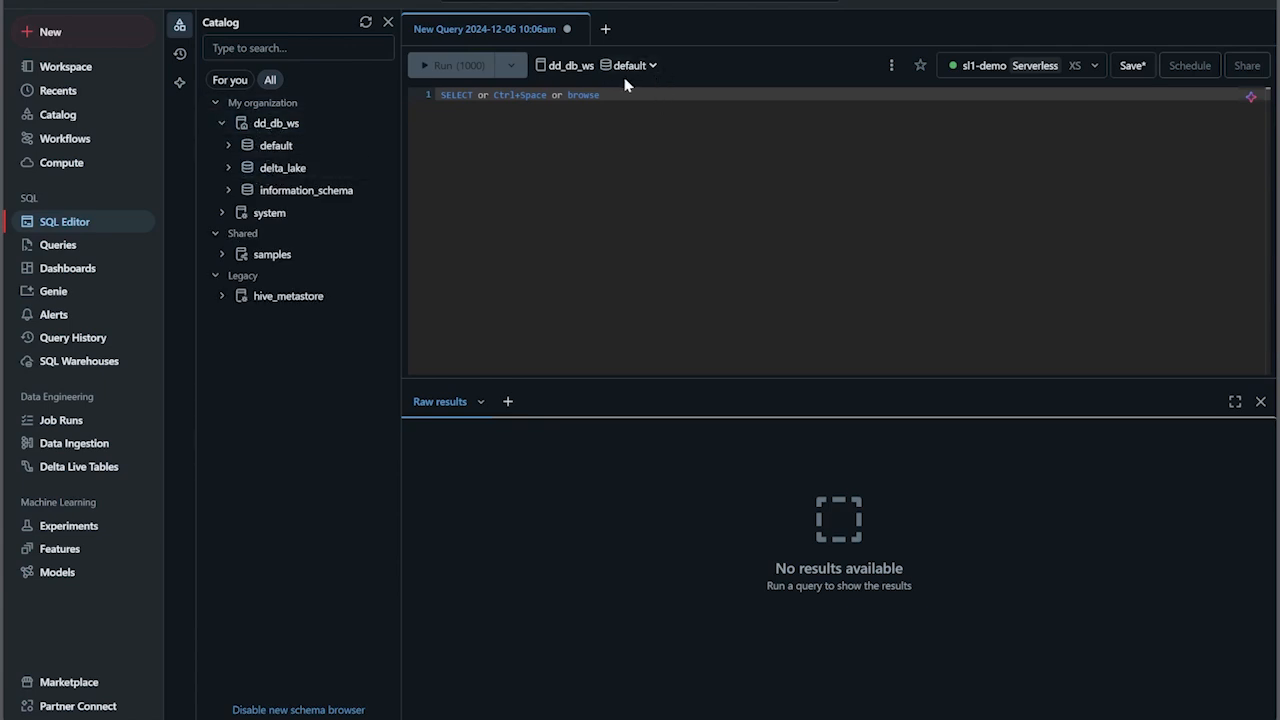
left_click(571, 65)
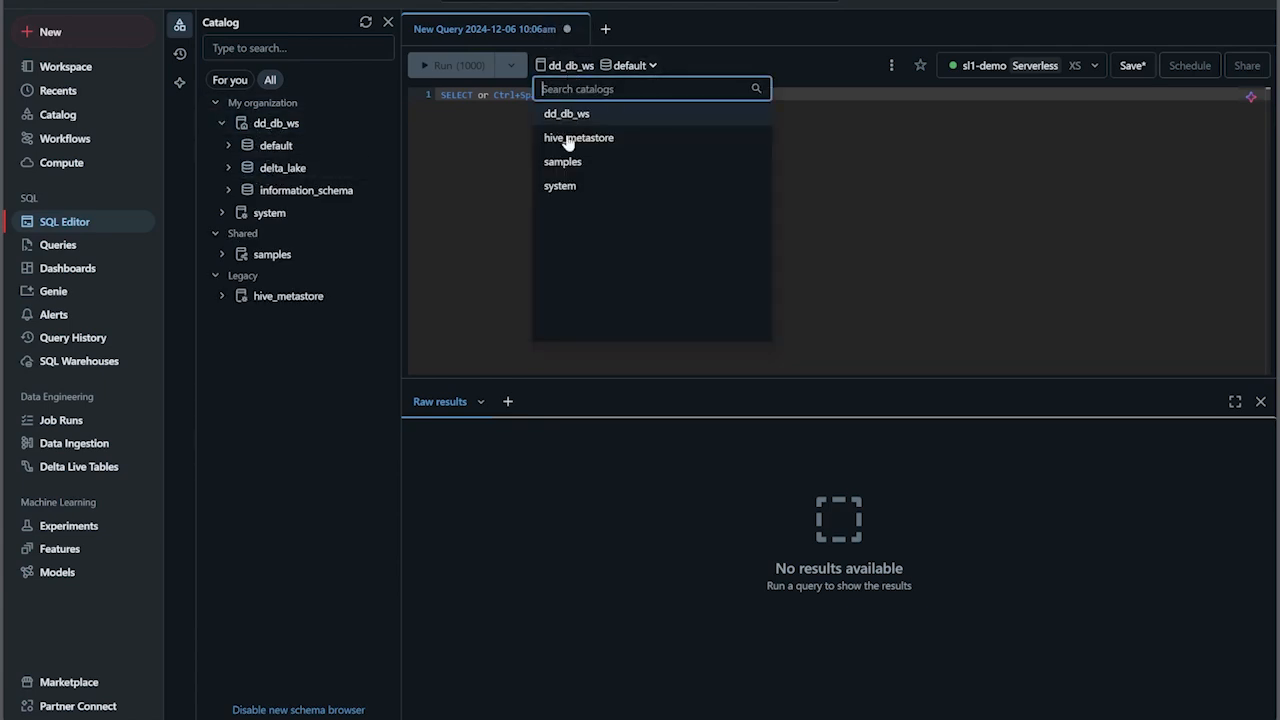
left_click(503, 200)
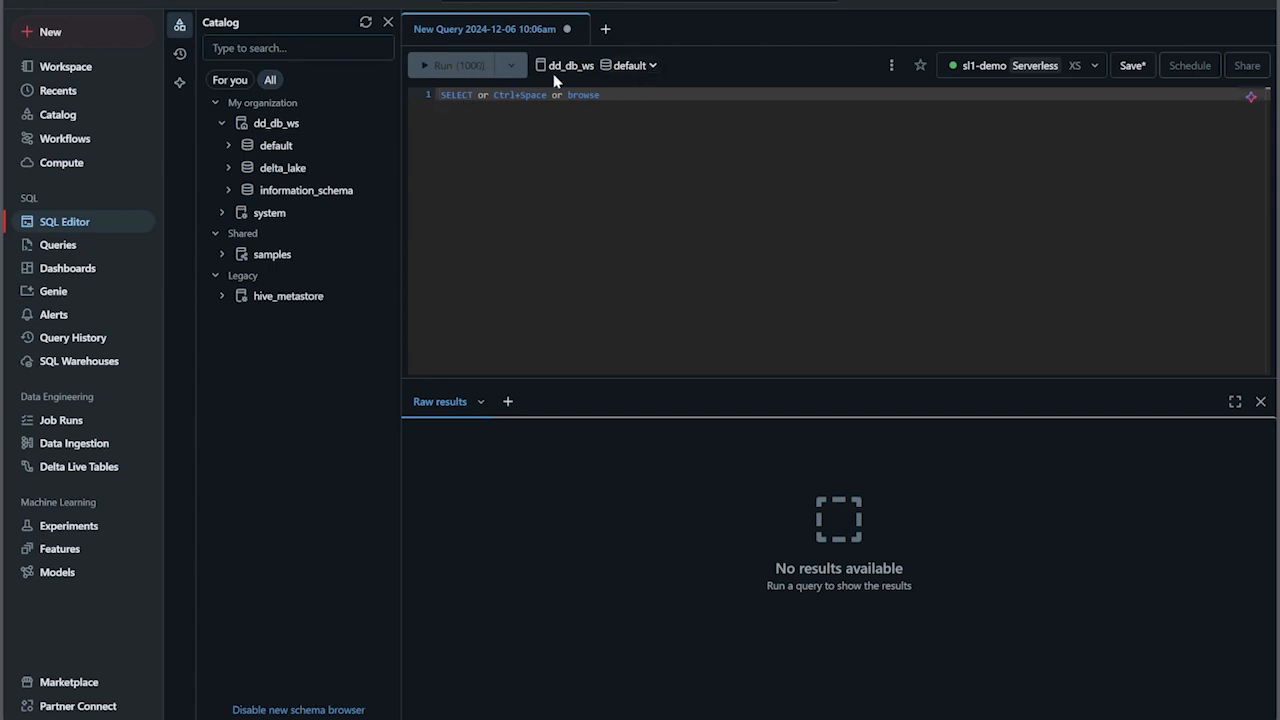
left_click(640, 66)
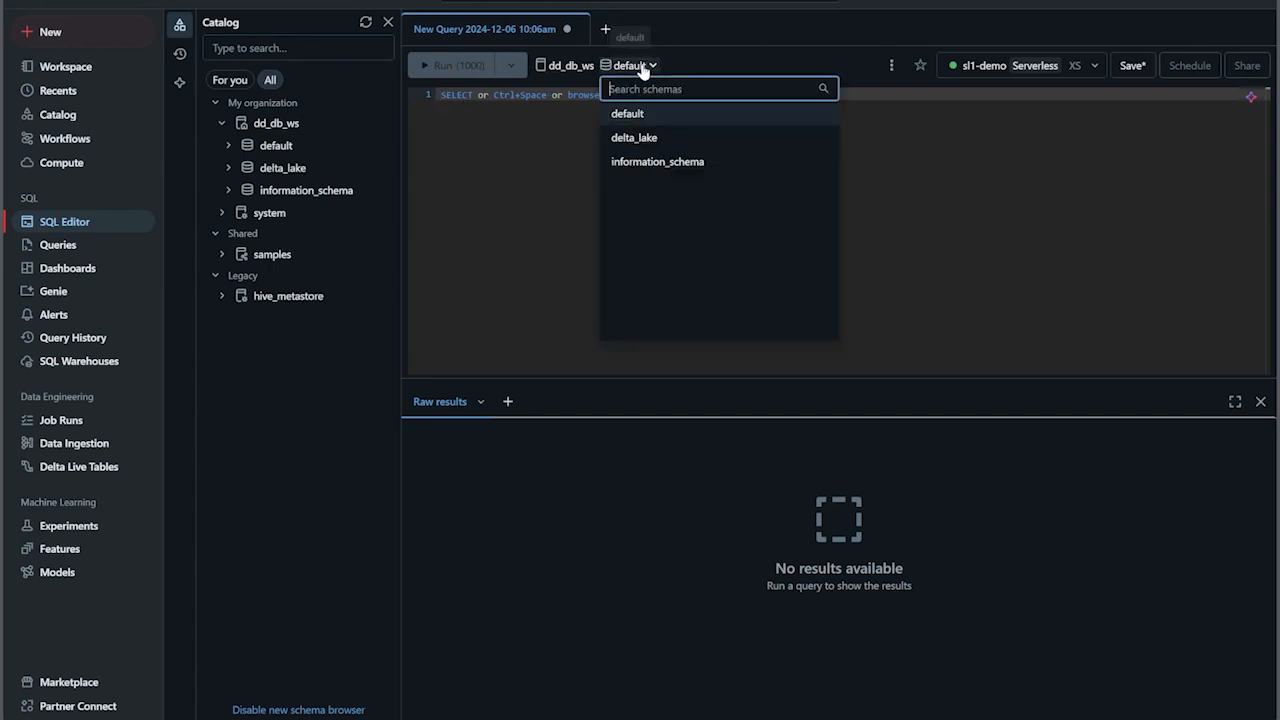
left_click(503, 151)
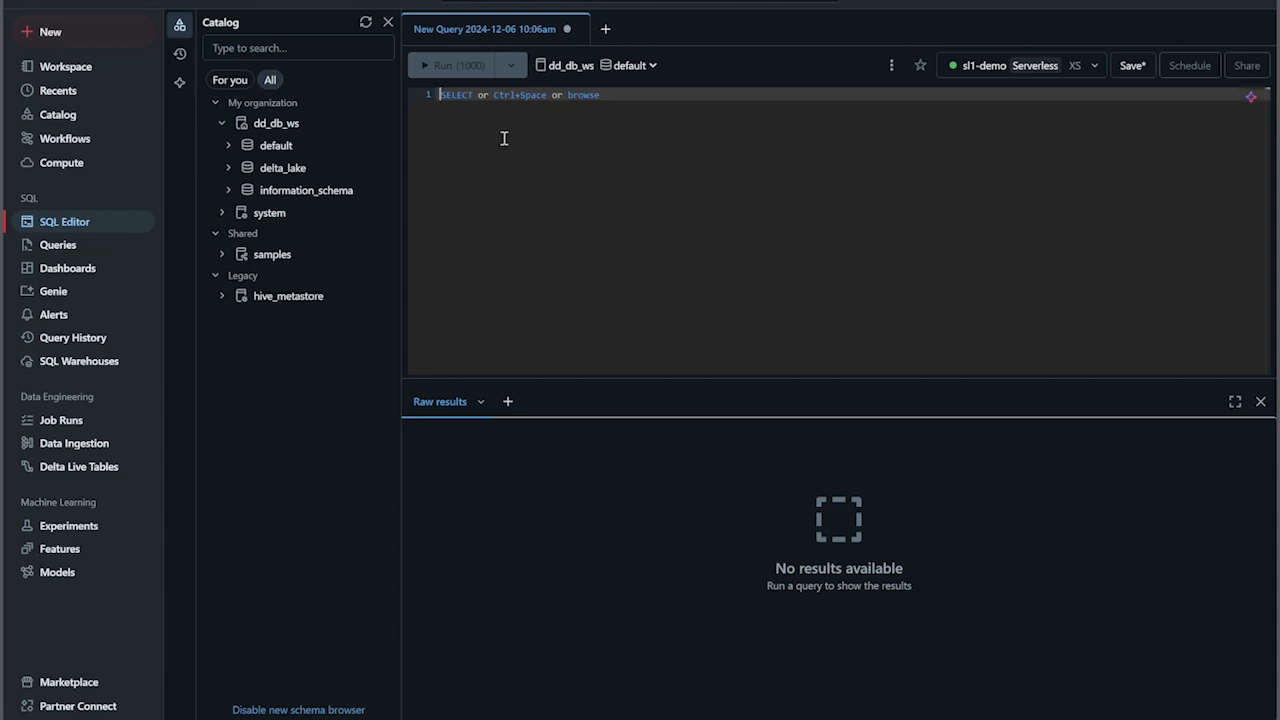
- Write and run the statement CREATE SCHEMA demo in the query editor
type("CREATE SCHEM")
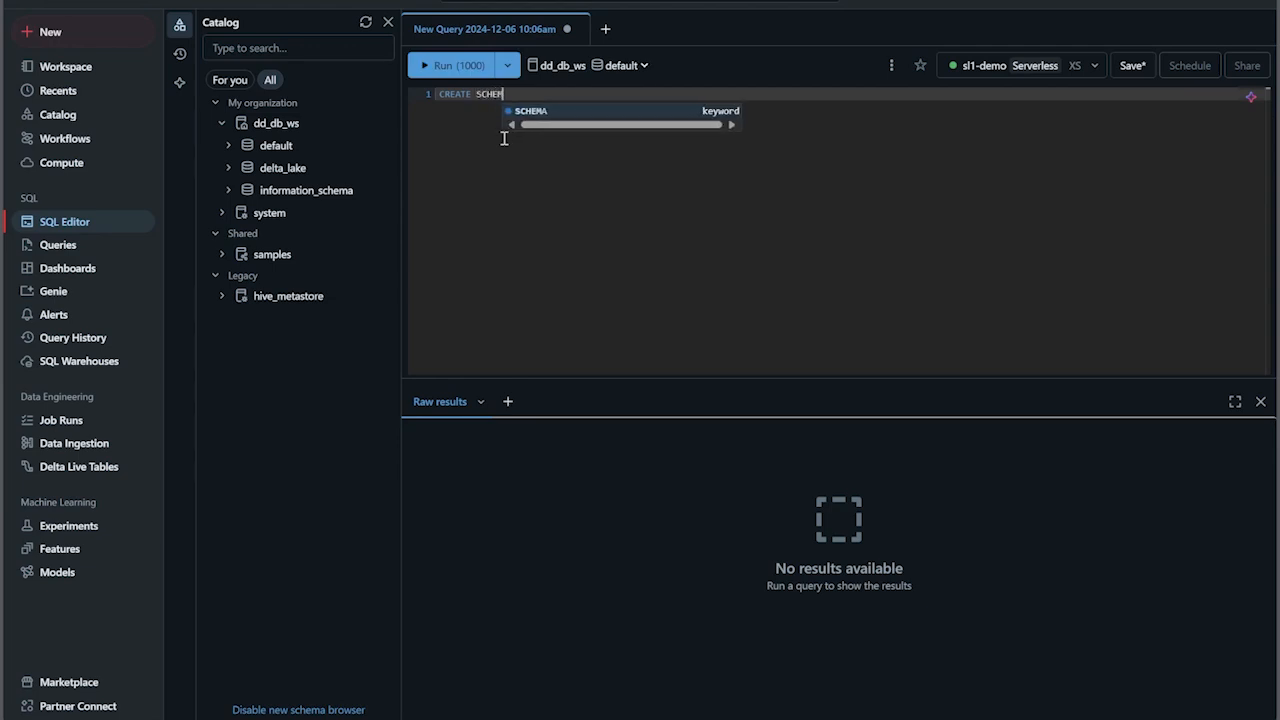
type("A dem")
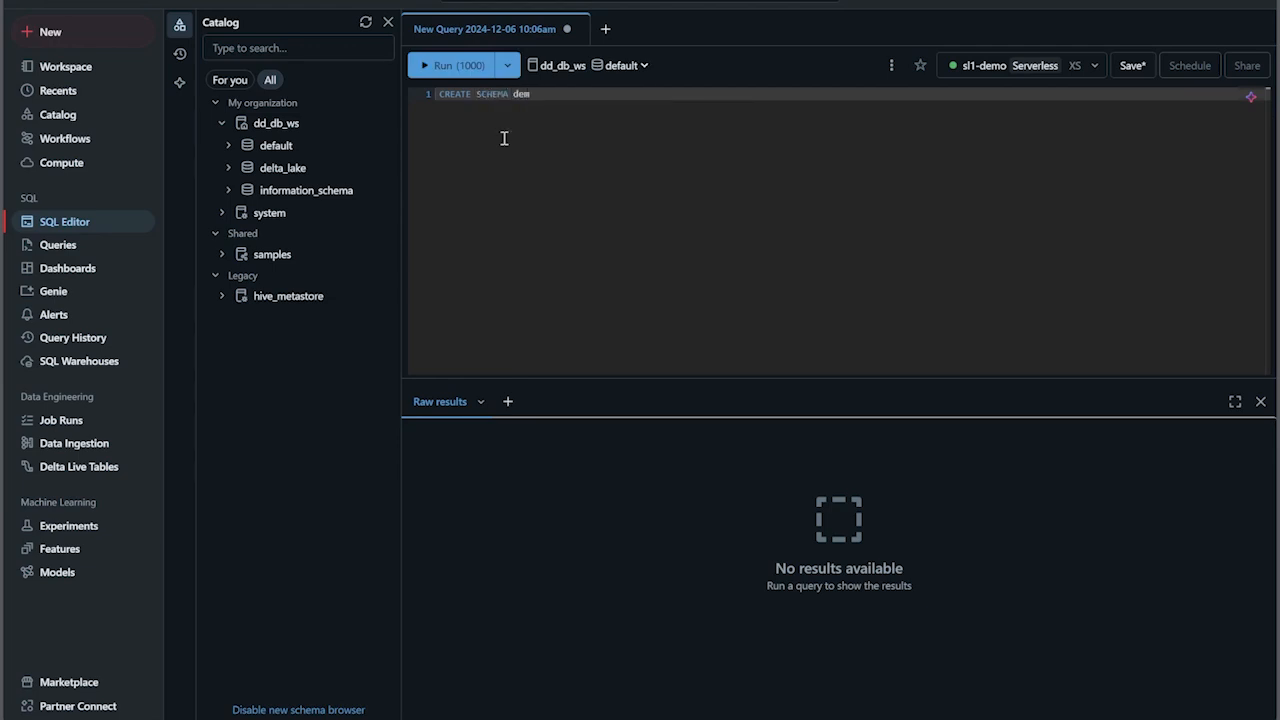
type("o")
left_click(444, 67)
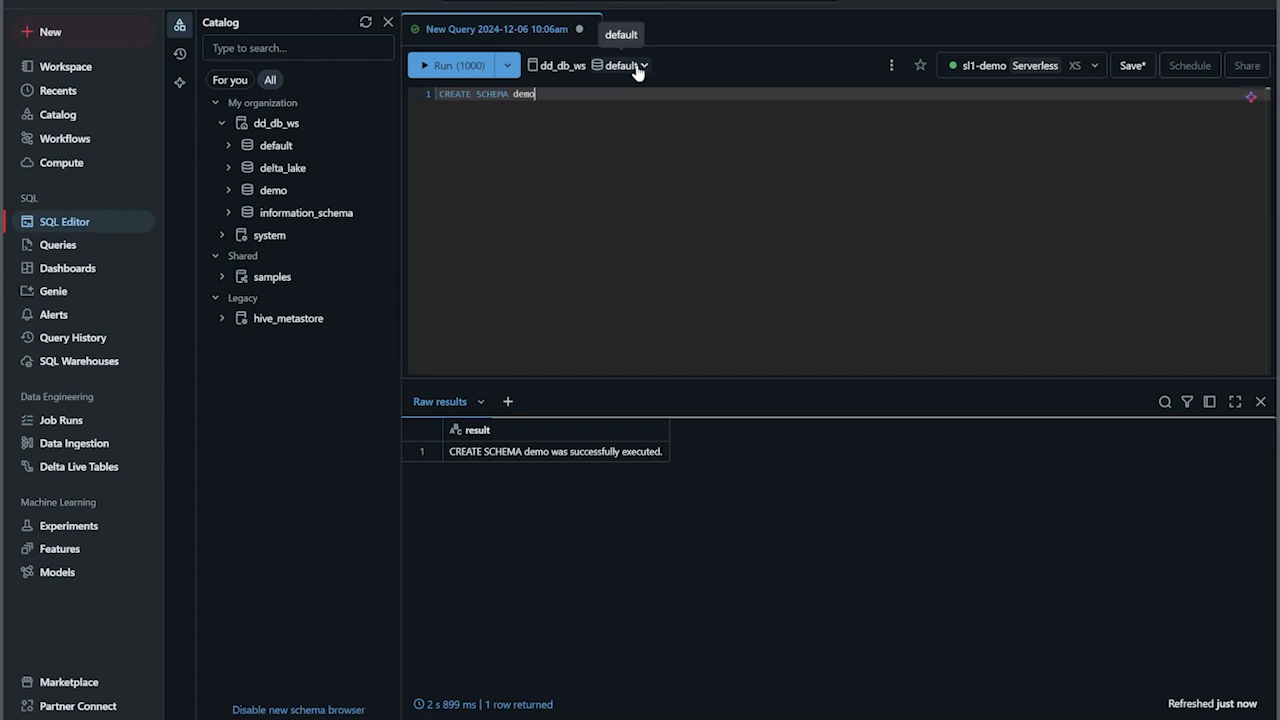
- Replace the statement in the query editor with SELECT * FROM dd_db_ws.delta_lake.iot_data and run it
key("BackSpace")
key("BackSpace")
key("BackSpace")
key("BackSpace")
key("BackSpace")
key("BackSpace")
key("BackSpace")
key("BackSpace")
key("BackSpace")
key("BackSpace")
key("BackSpace")
key("BackSpace")
key("BackSpace")
key("BackSpace")
key("BackSpace")
key("BackSpace")
key("BackSpace")
key("BackSpace")
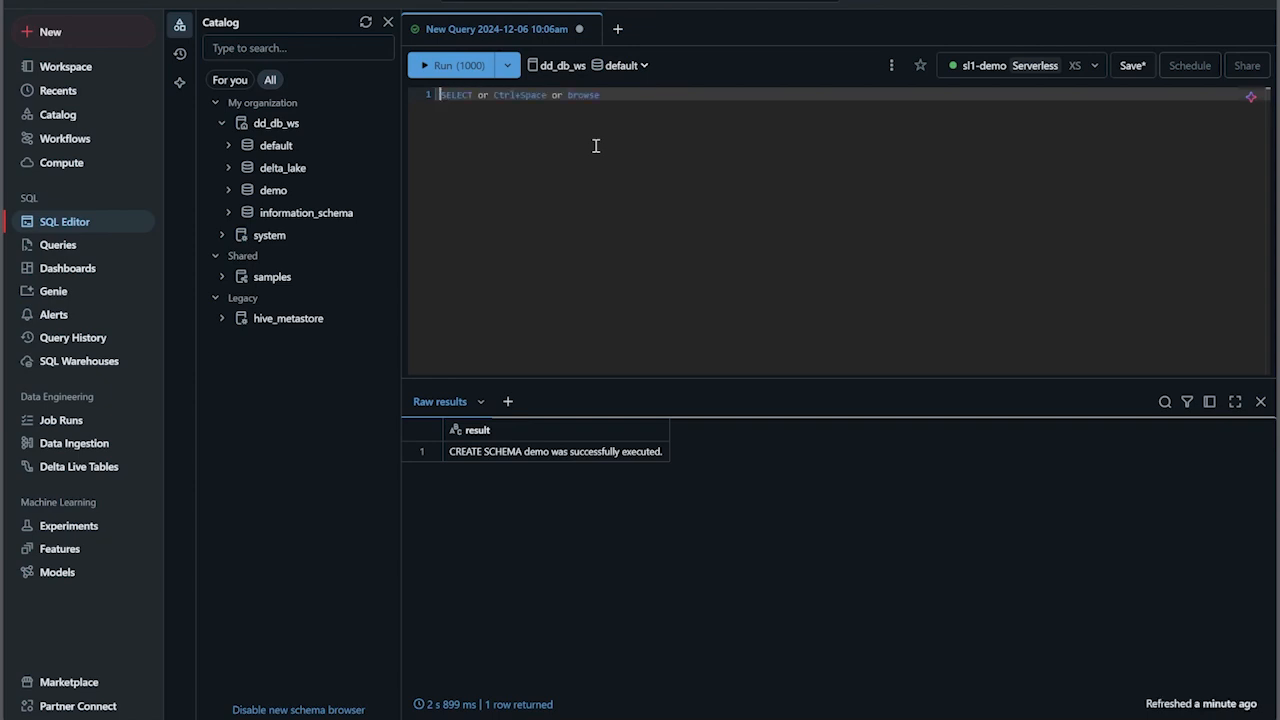
type("SELECT * FROM")
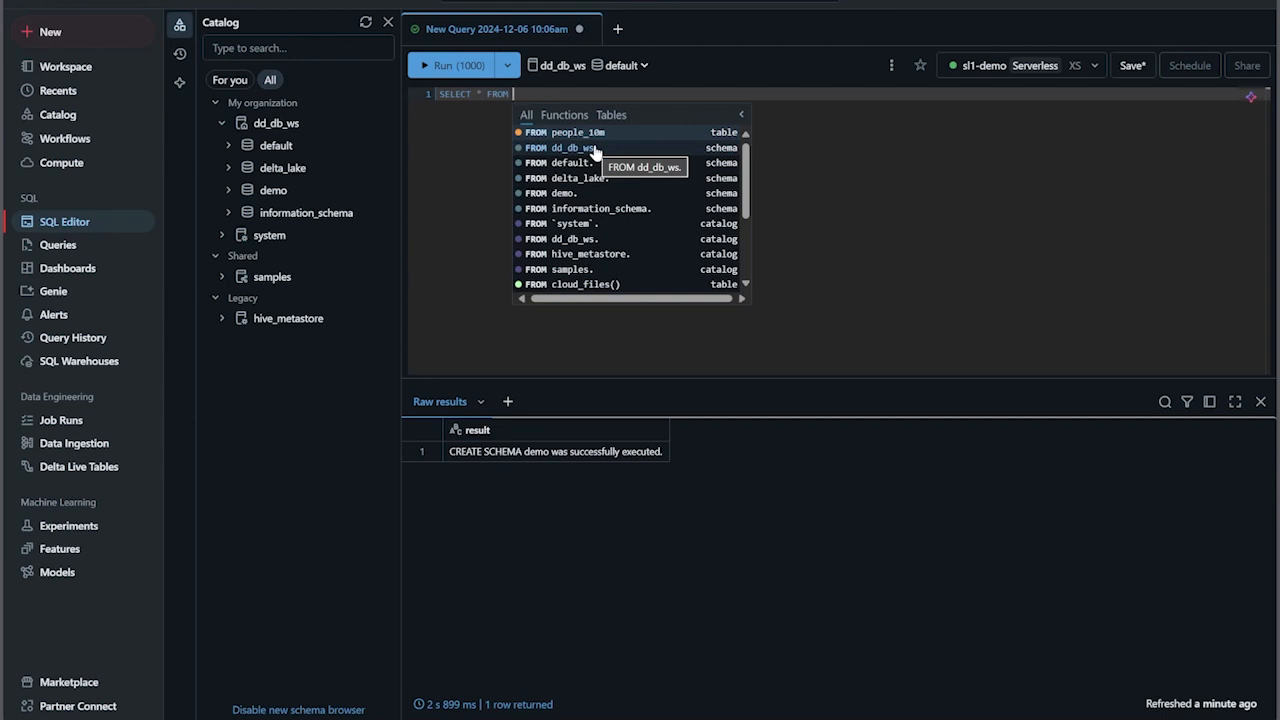
left_click(586, 240)
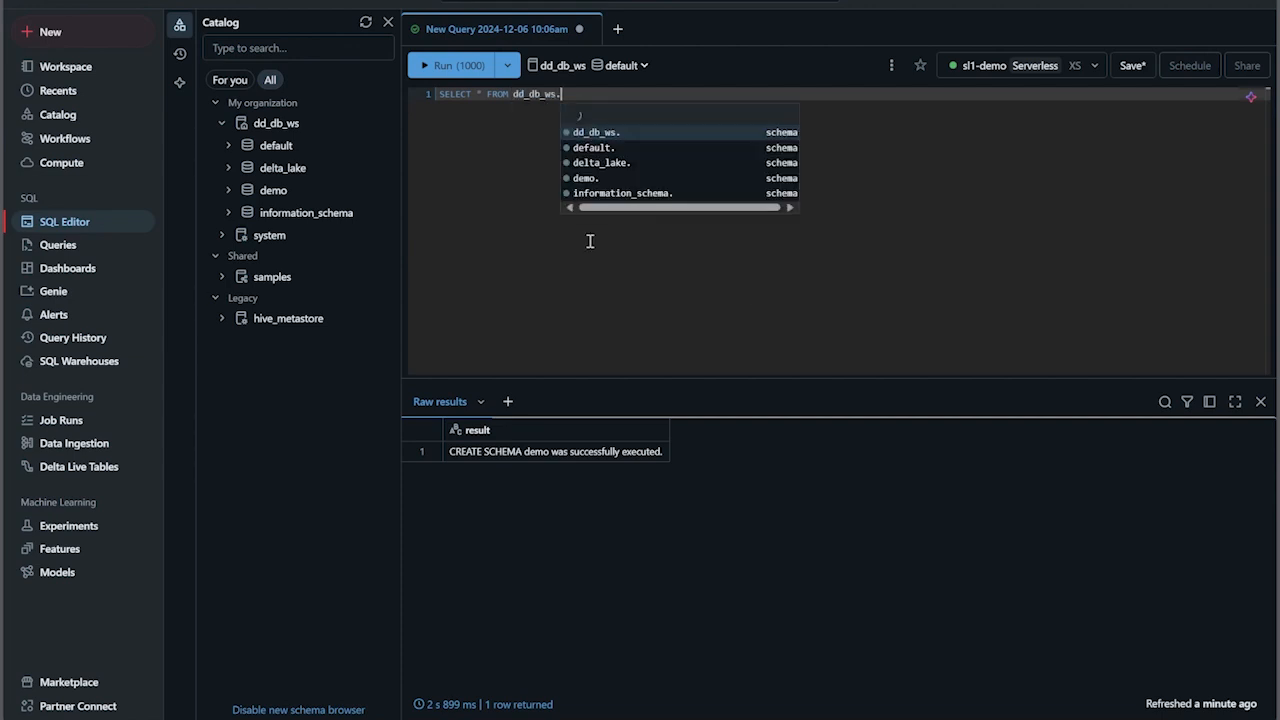
left_click(600, 141)
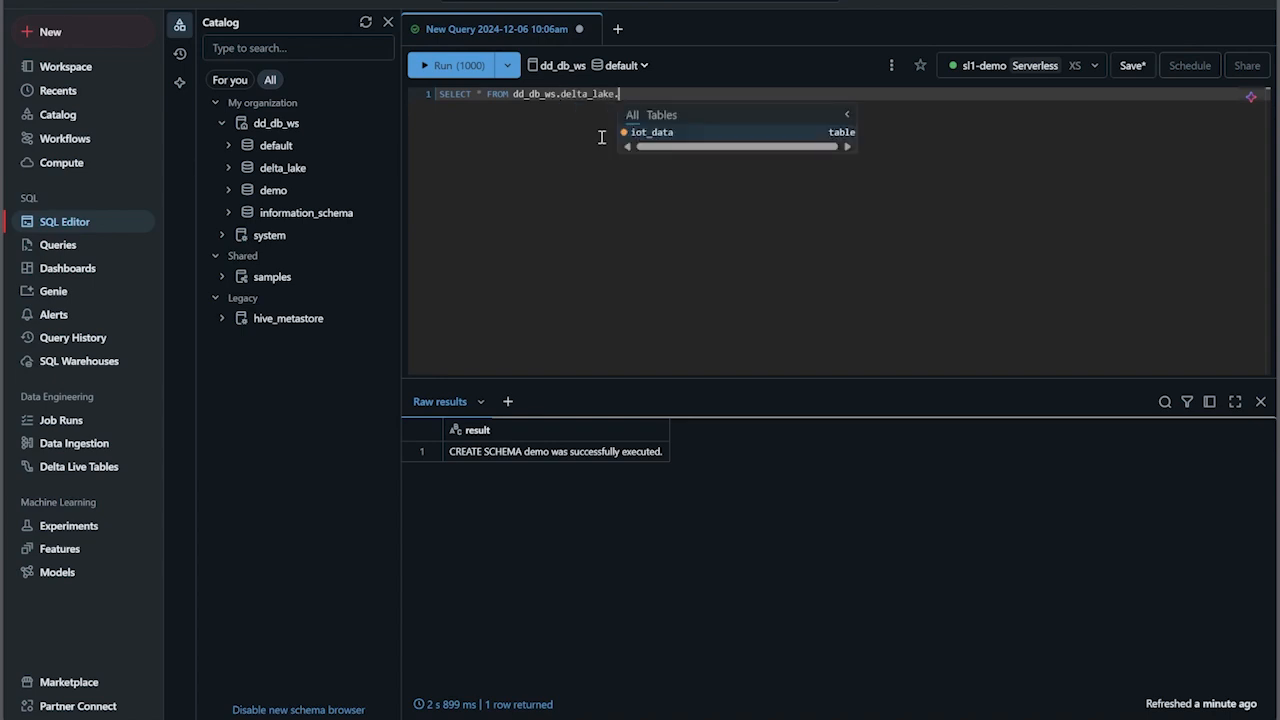
left_click(660, 133)
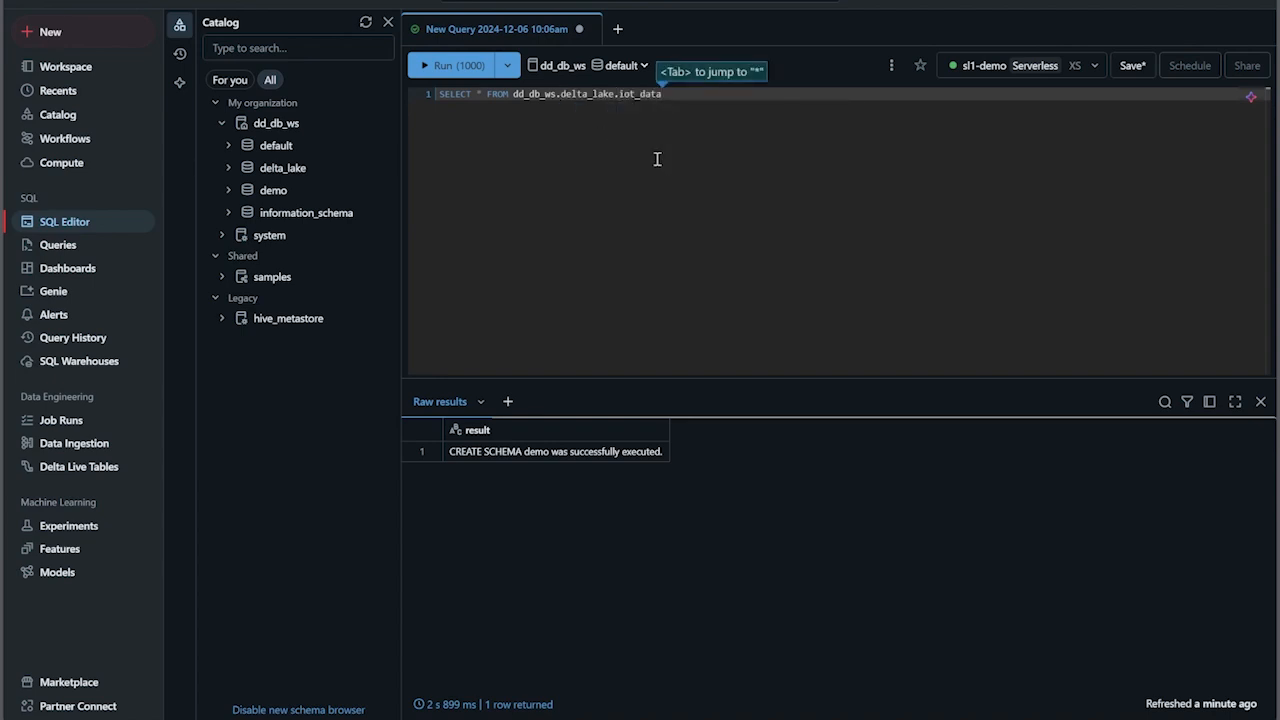
left_click(436, 66)
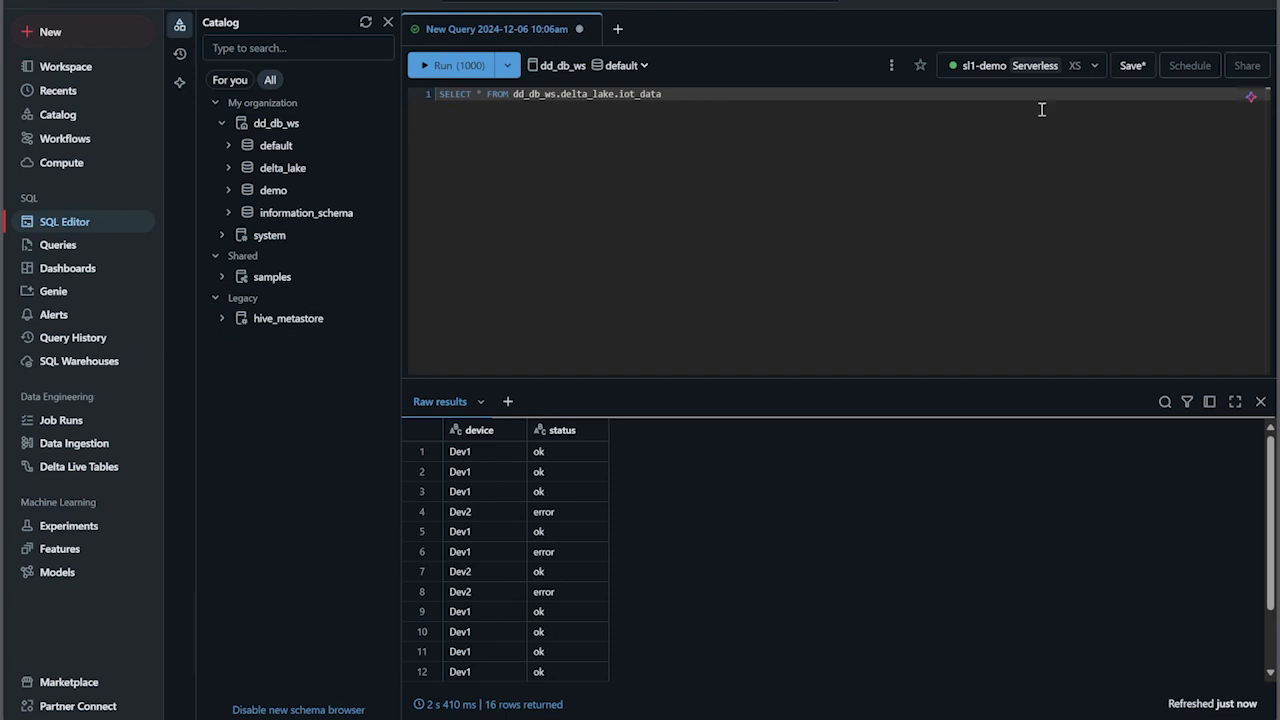
- Save the query in the current user's workspace folder under the name "demo query"
left_click(1133, 66)
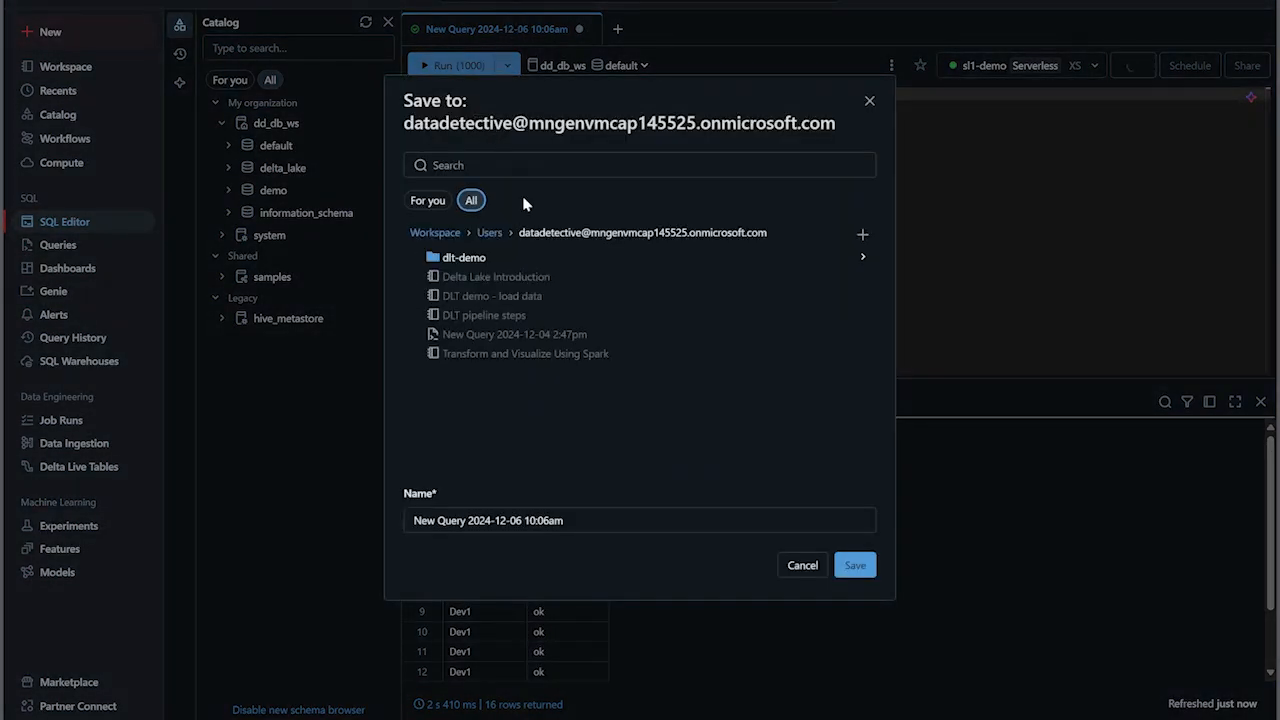
left_click(556, 522)
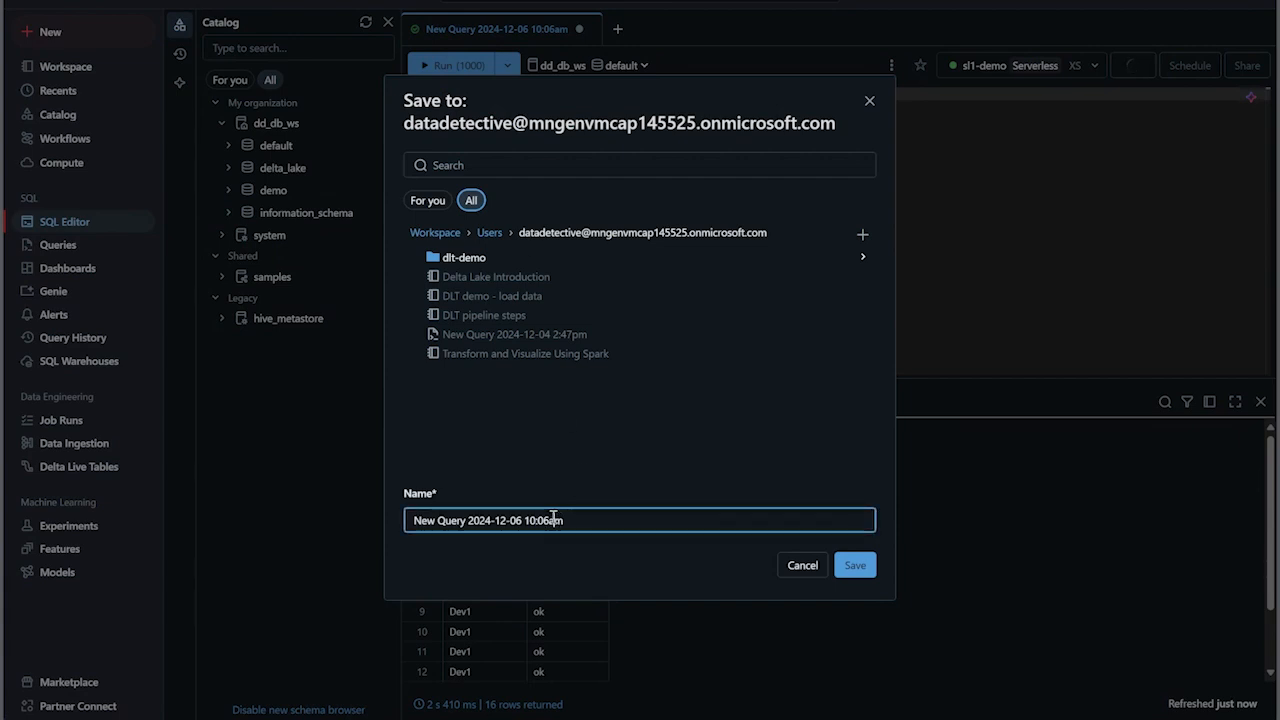
left_click_drag(568, 520, 398, 510)
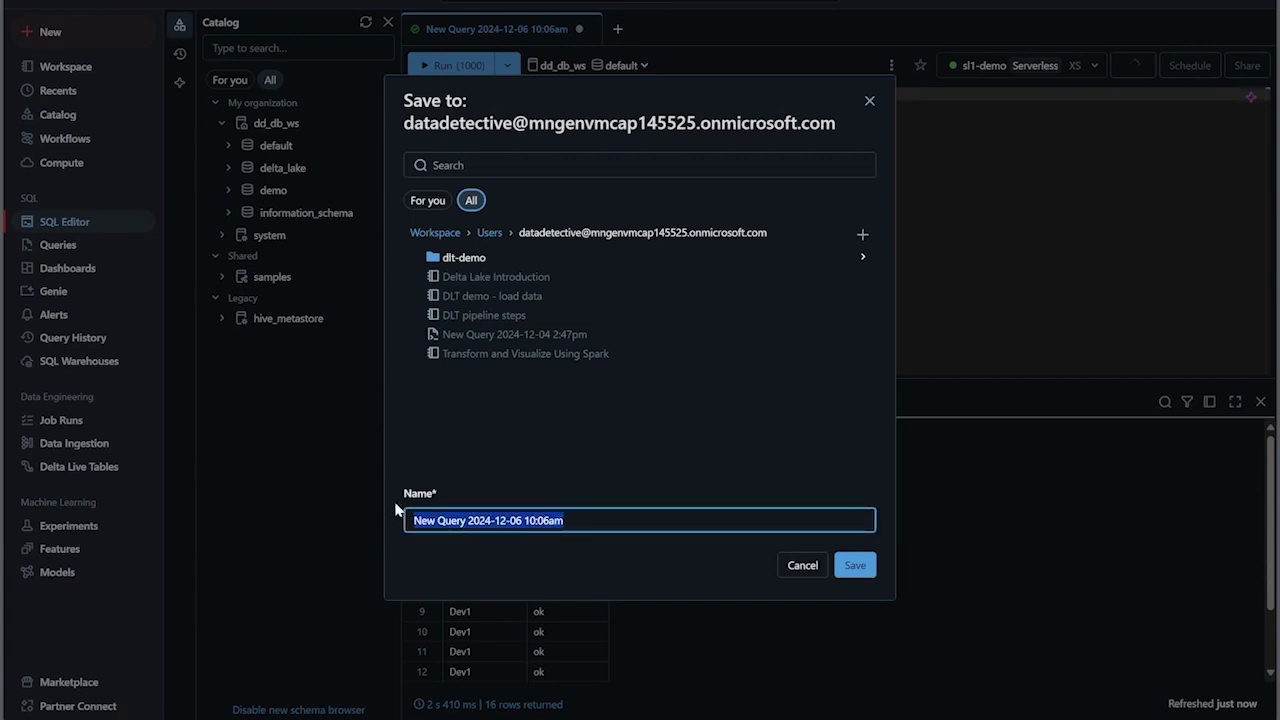
type("demo query")
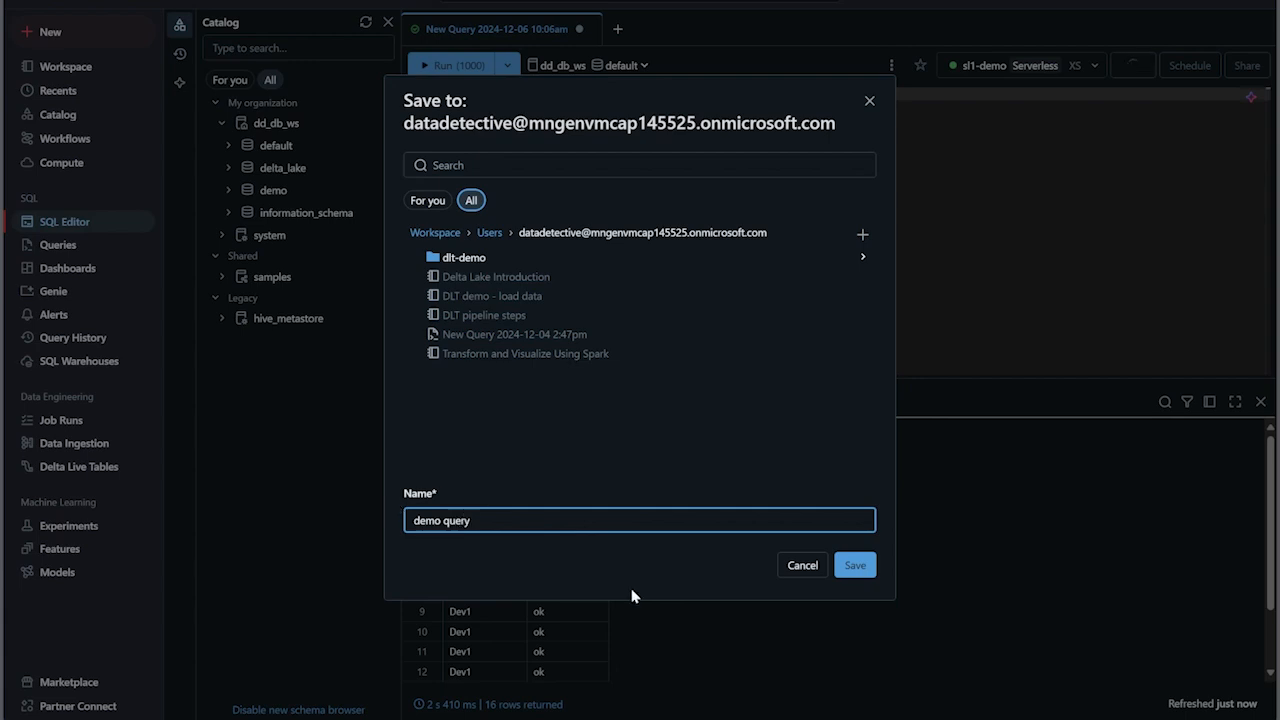
left_click(853, 566)
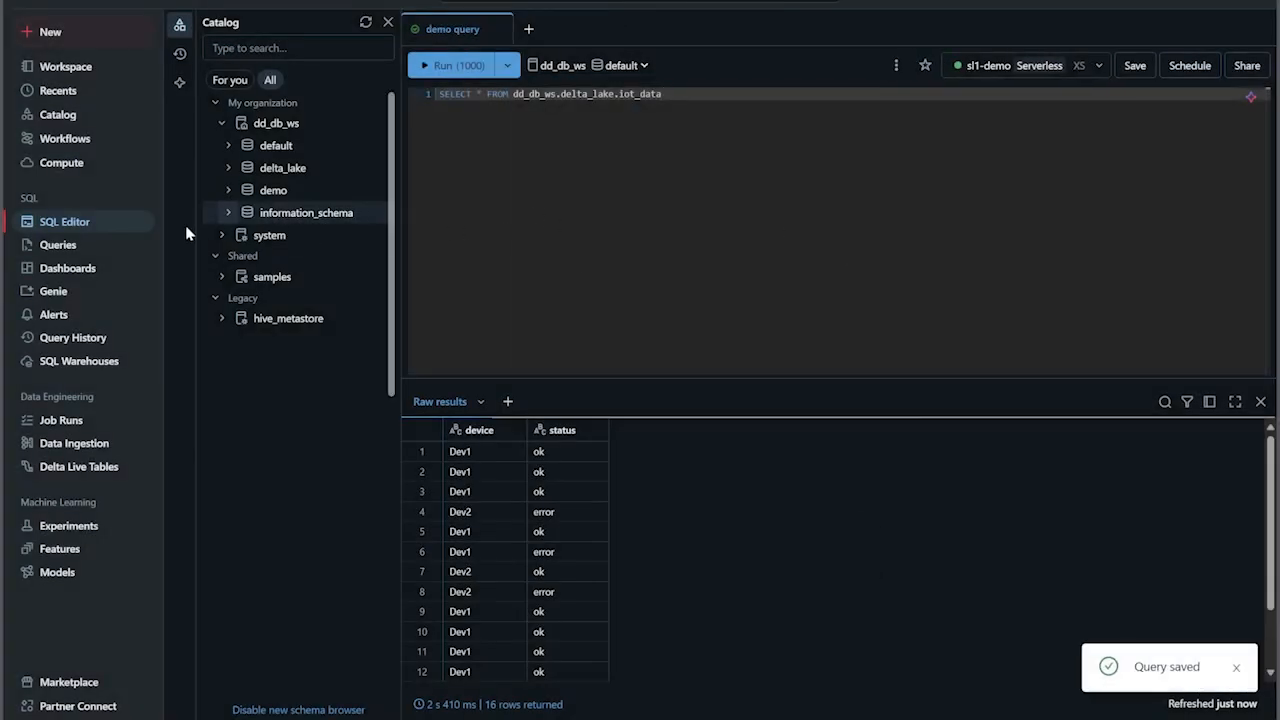
- Check the list of saved queries, then return to the SQL editor and expand the dd_db_ws catalog
left_click(66, 252)
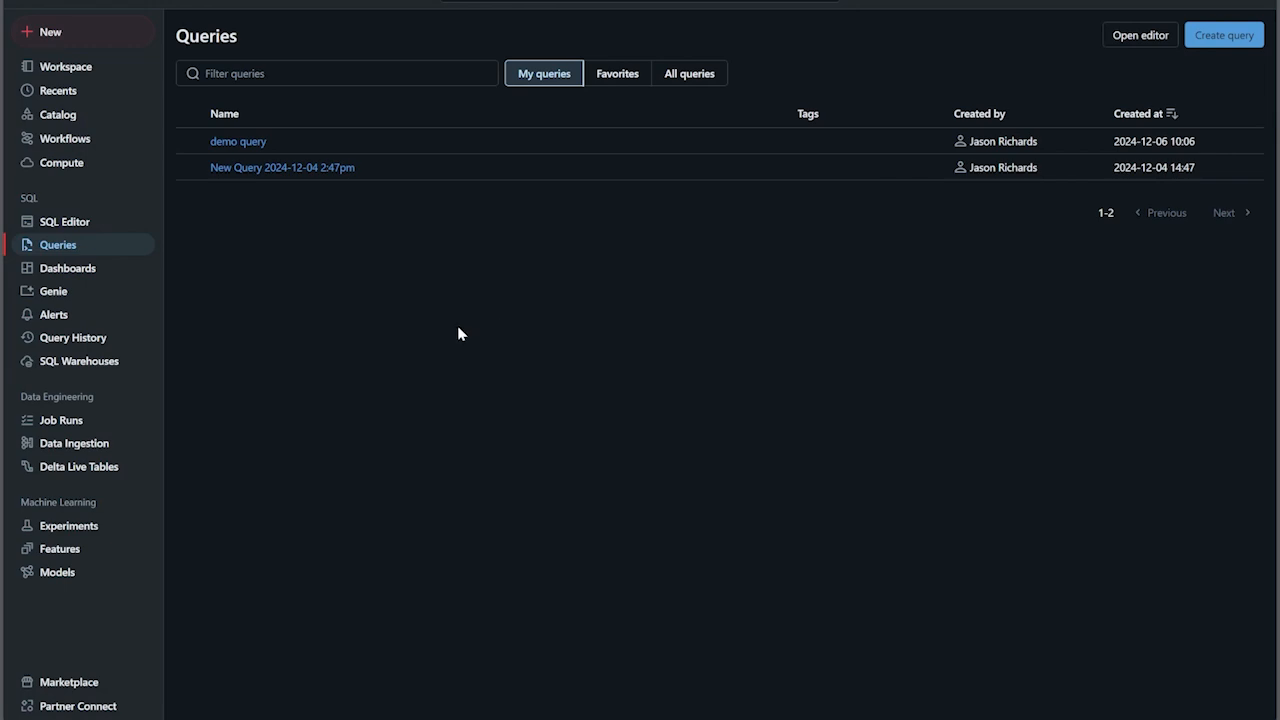
left_click(68, 223)
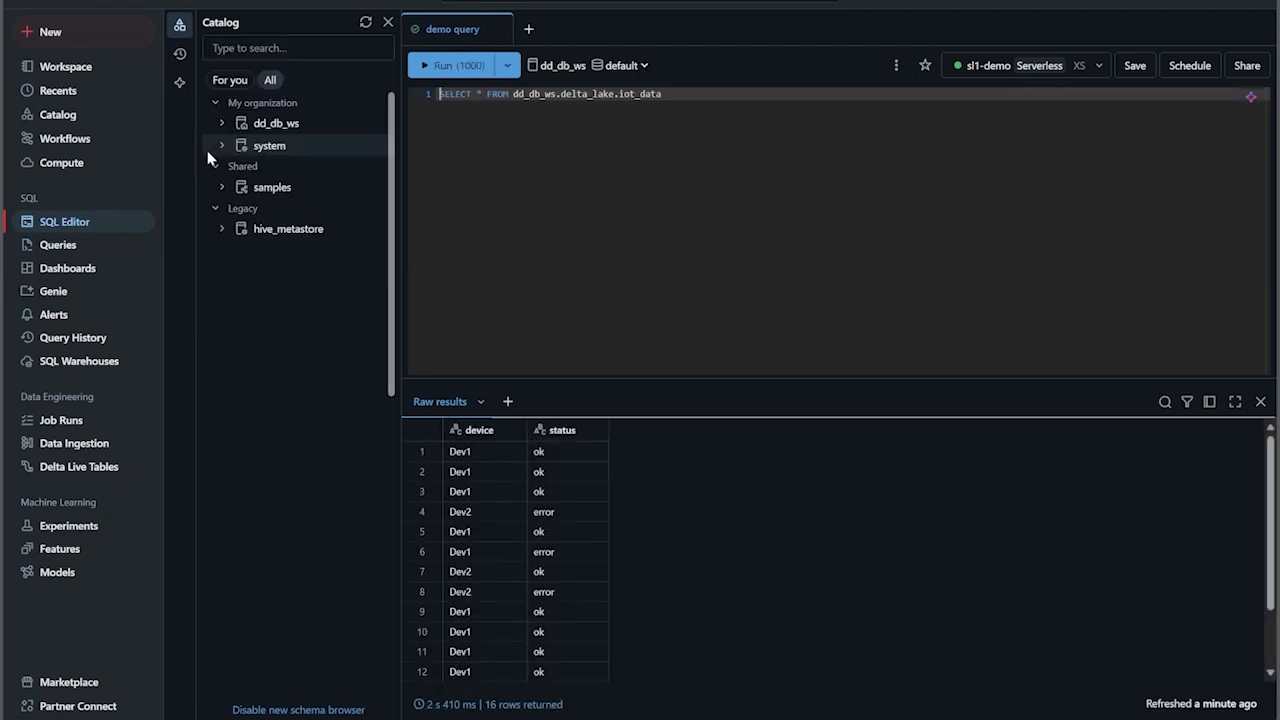
left_click(221, 124)
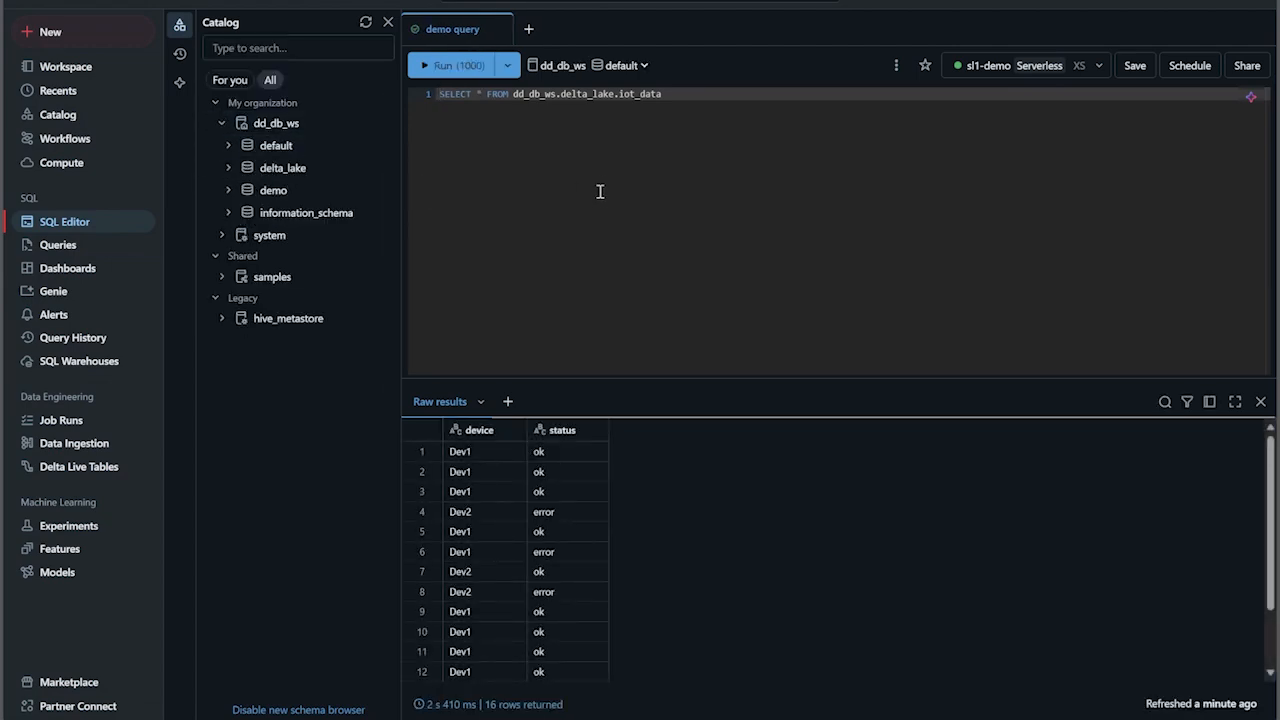
- Create a new notebook in a separate browser tab and connect it to the sl1-demo SQL warehouse
left_click(53, 35)
right_click(248, 80)
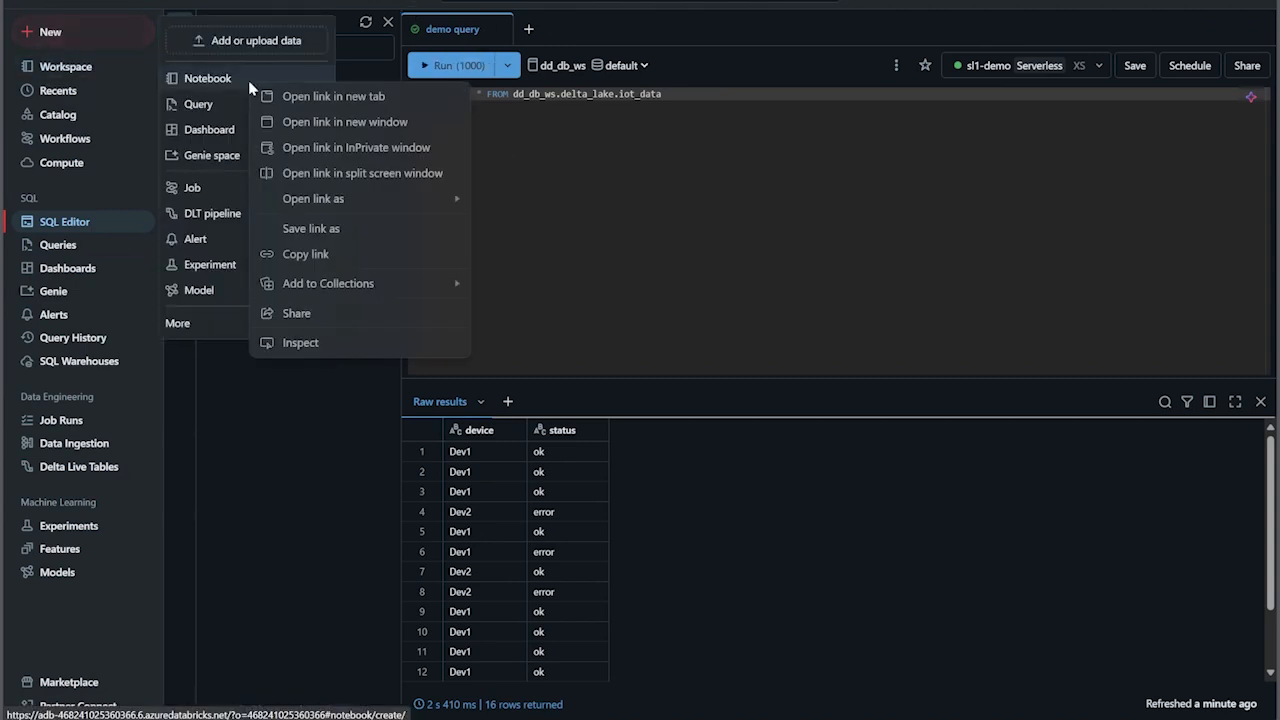
left_click(318, 96)
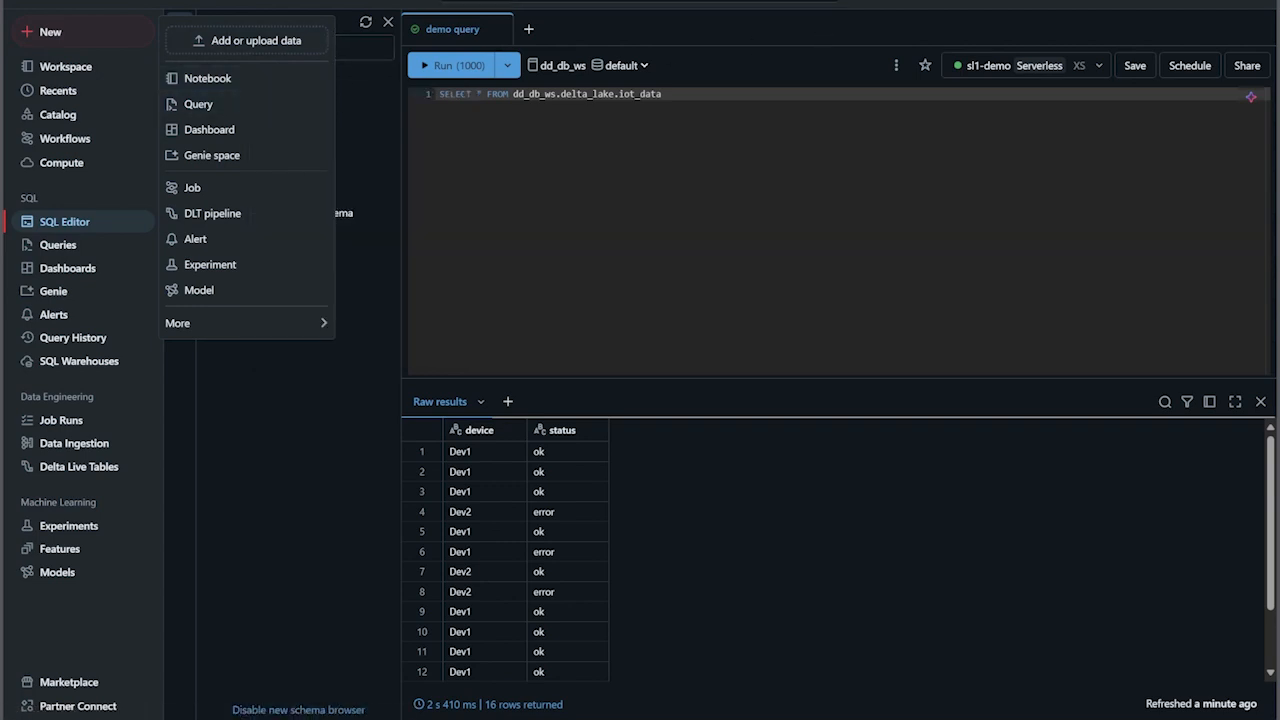
left_click(958, 2)
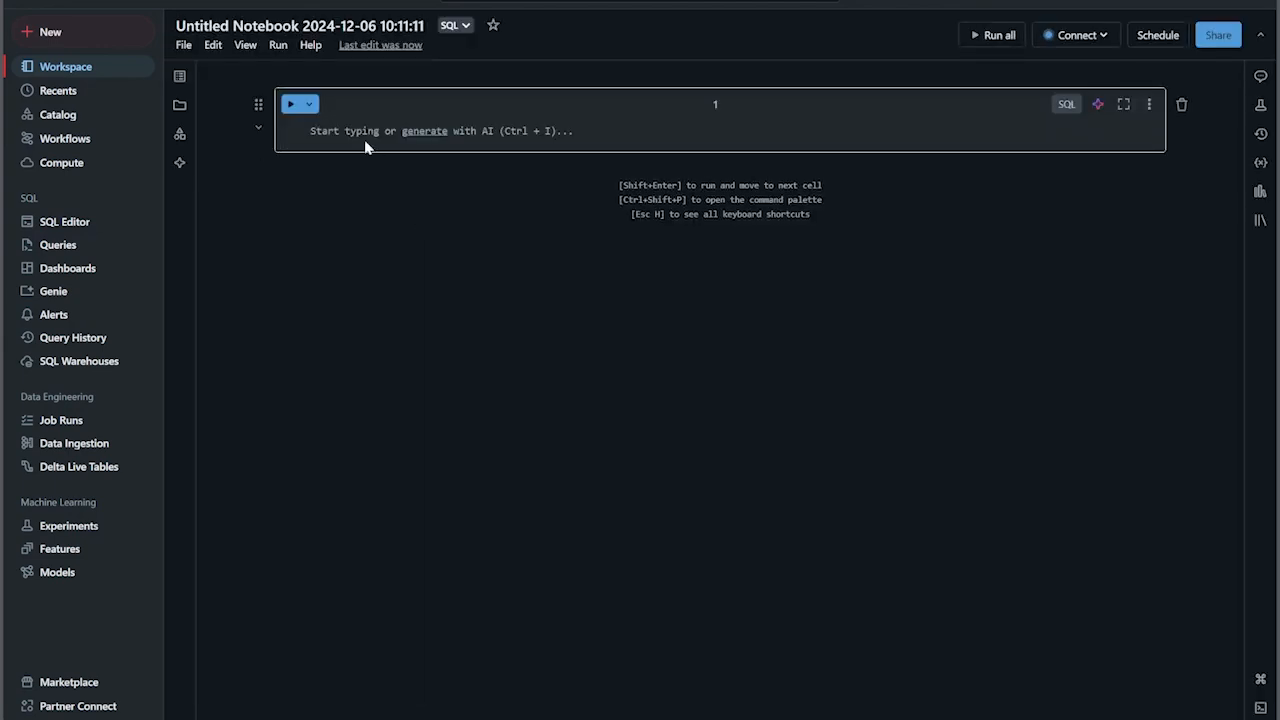
left_click(1086, 40)
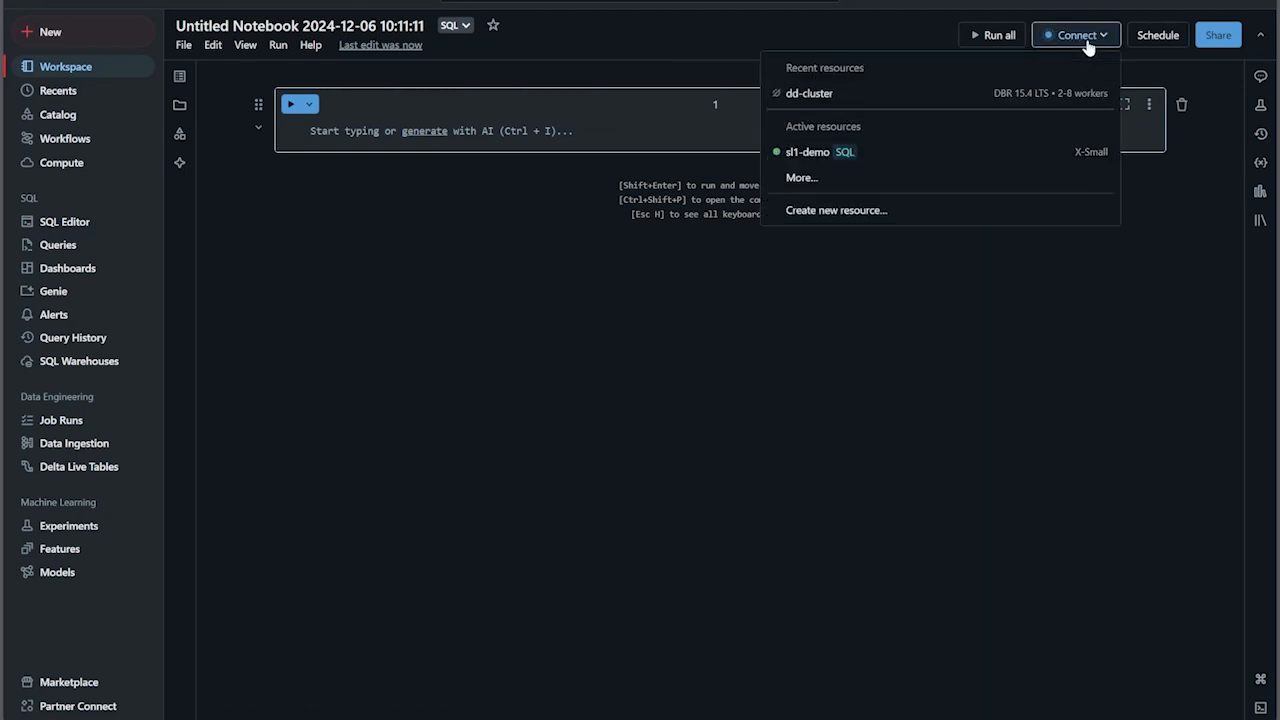
left_click(836, 157)
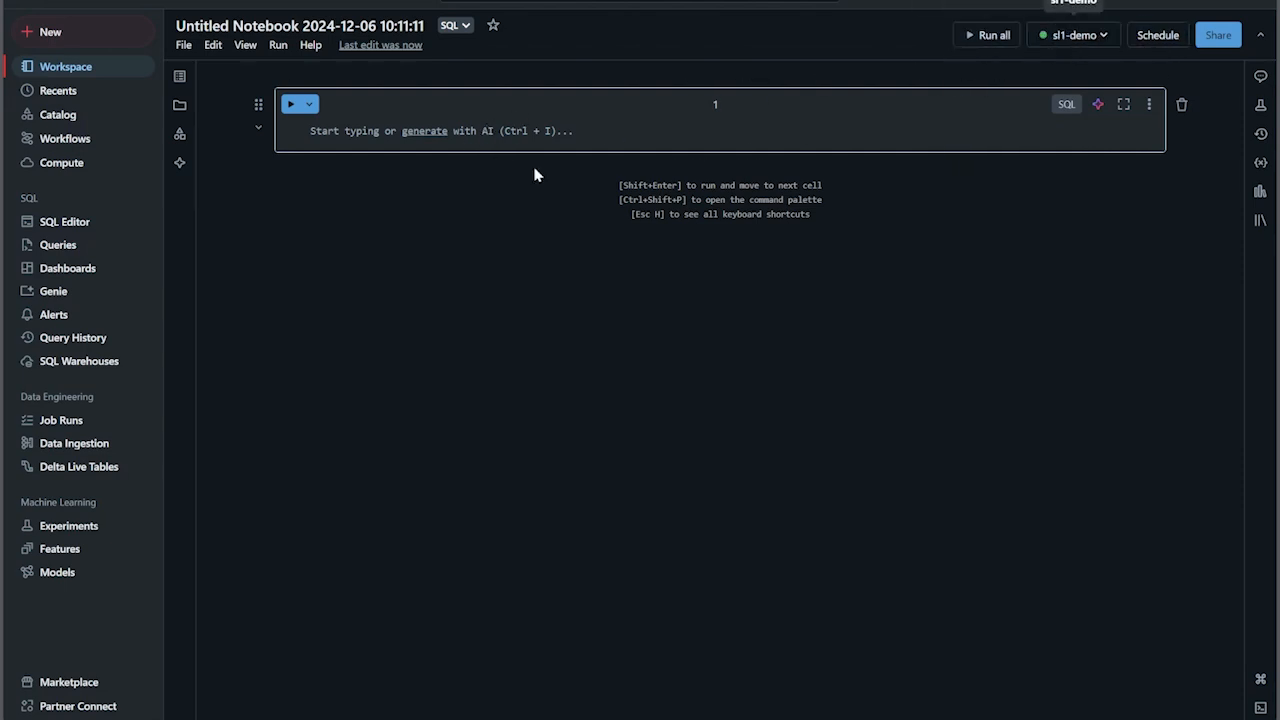
left_click(404, 131)
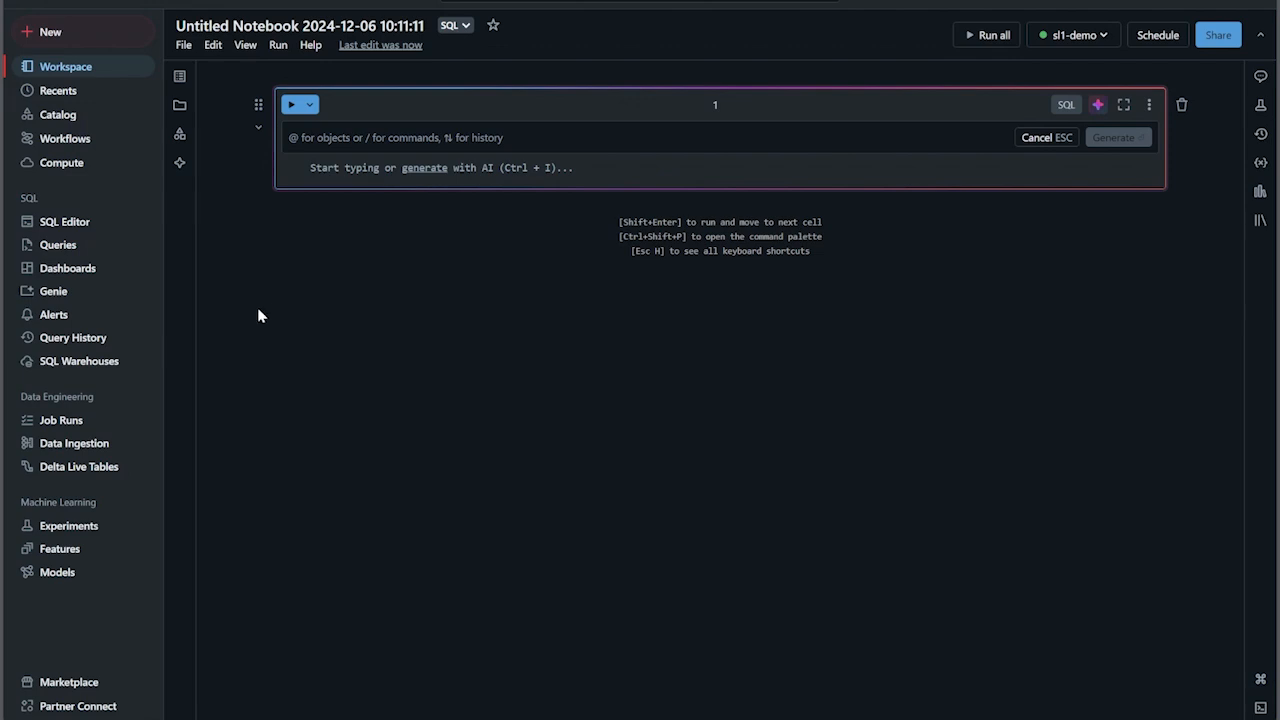
- Create a new dashboard and review its draft and publish options, keeping it as a draft
left_click(54, 274)
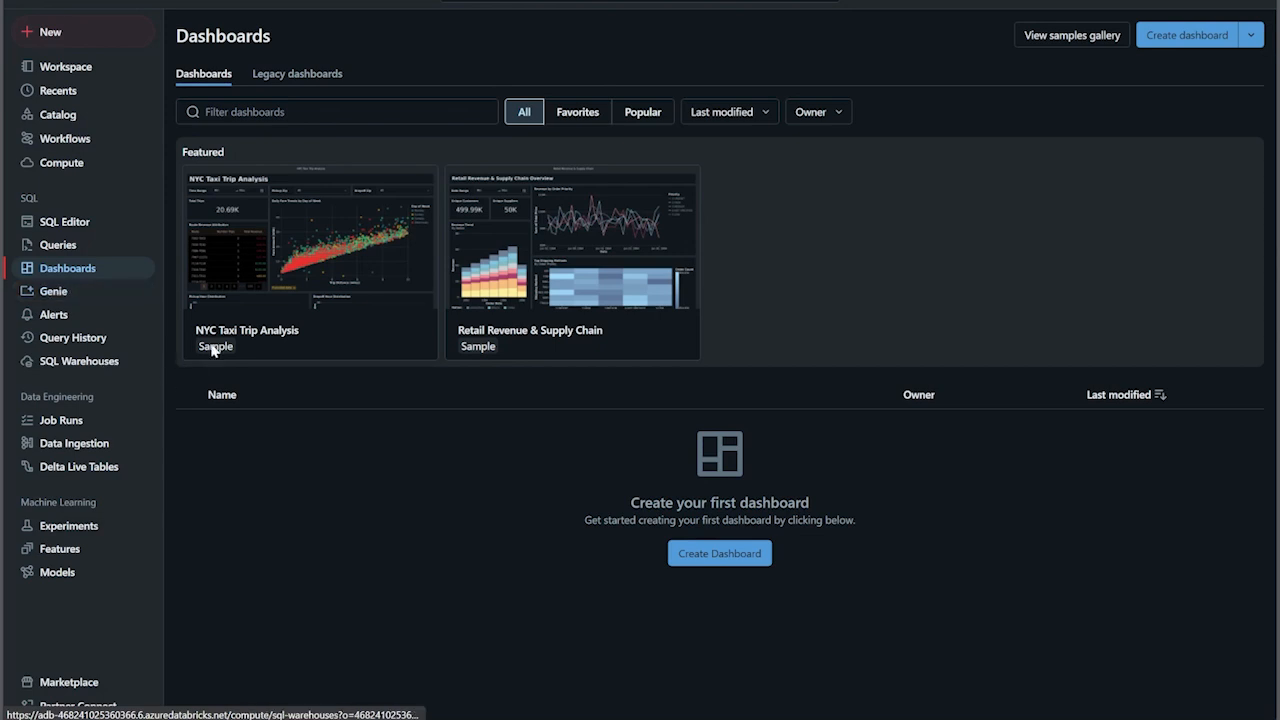
left_click(762, 566)
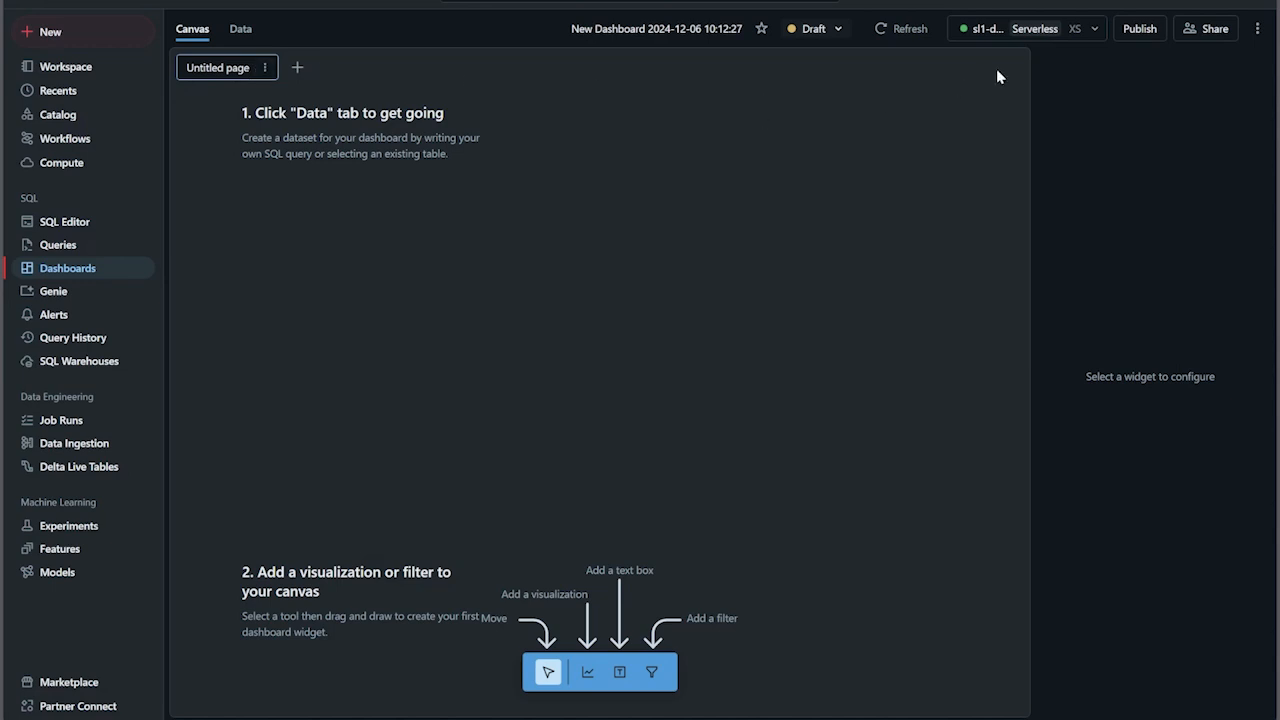
left_click(839, 30)
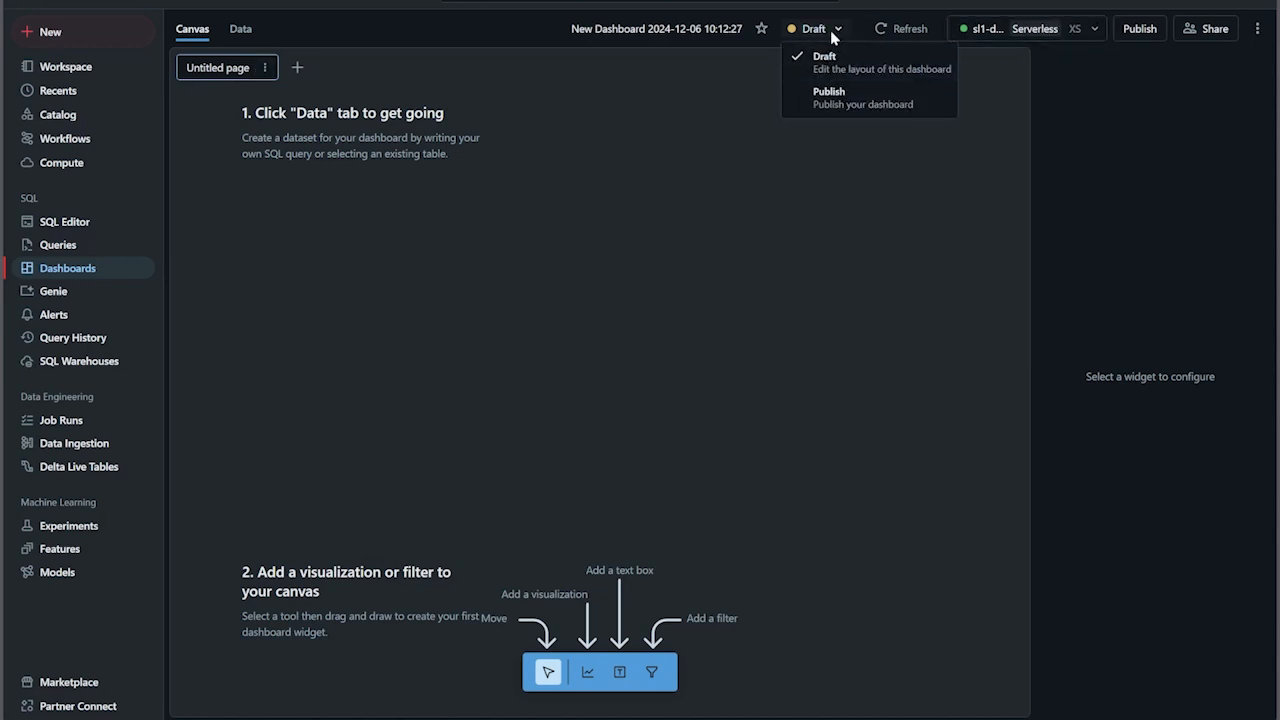
left_click(831, 38)
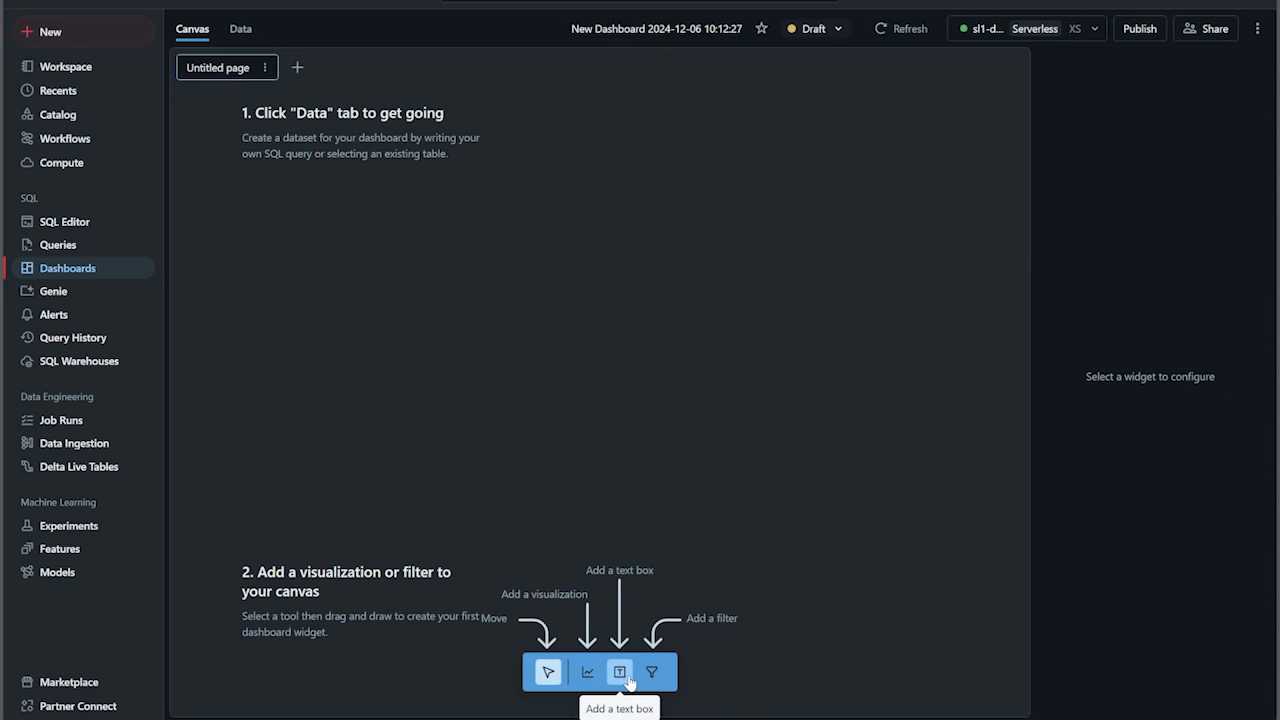
- Place a visualization widget in the upper-left area of the dashboard canvas and check which datasets it can use
left_click(587, 672)
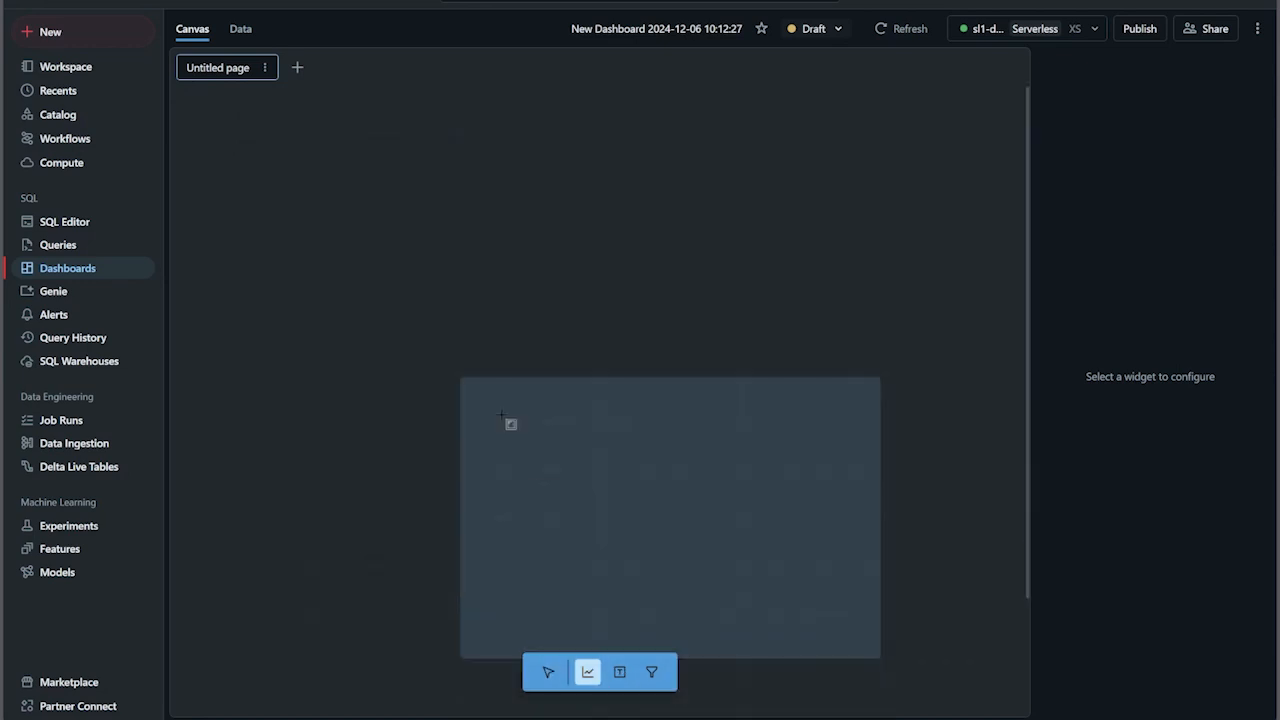
left_click(241, 120)
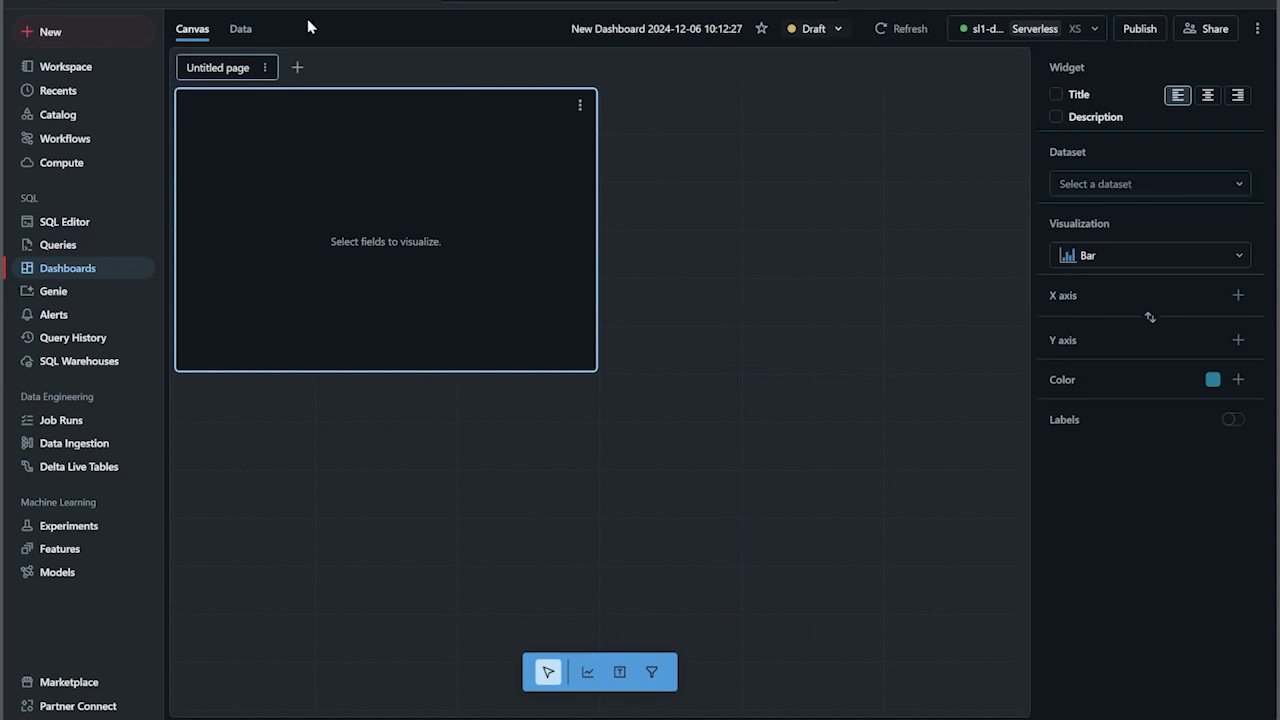
left_click(1146, 190)
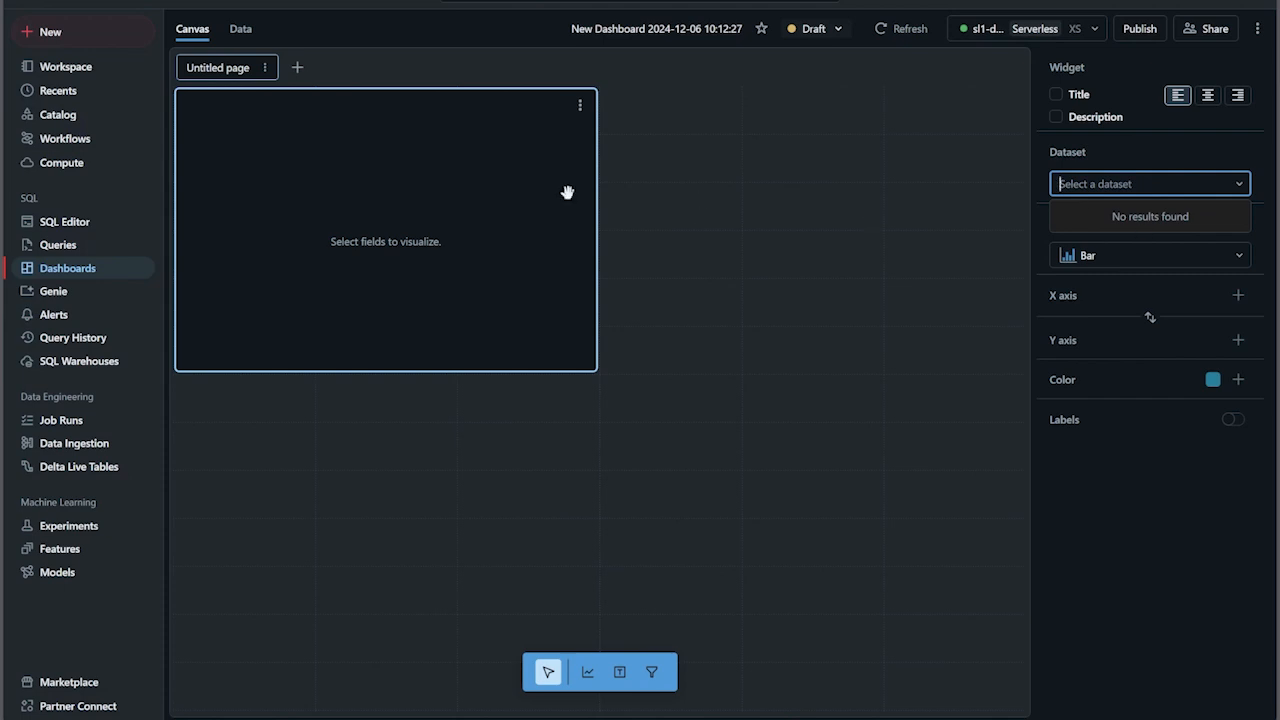
- Add the people_10m table from dd_db_ws.default as a dashboard dataset and assign it to the visualization widget
left_click(241, 30)
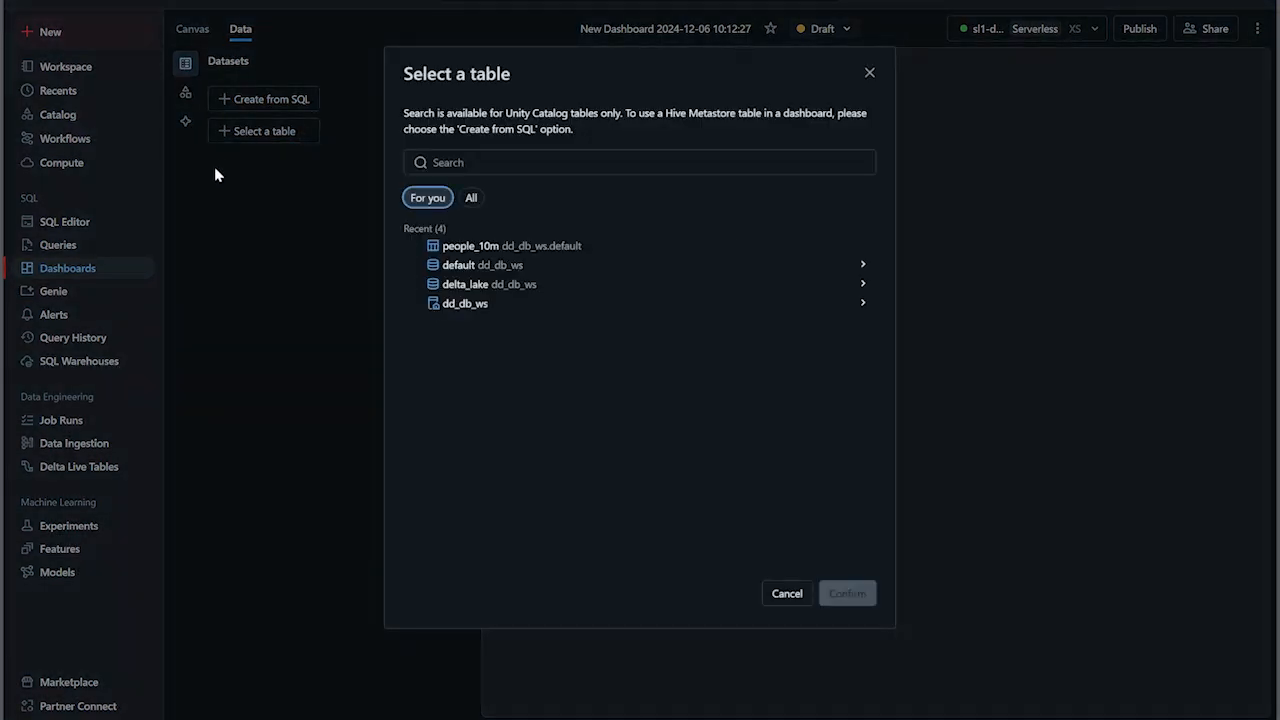
left_click(455, 247)
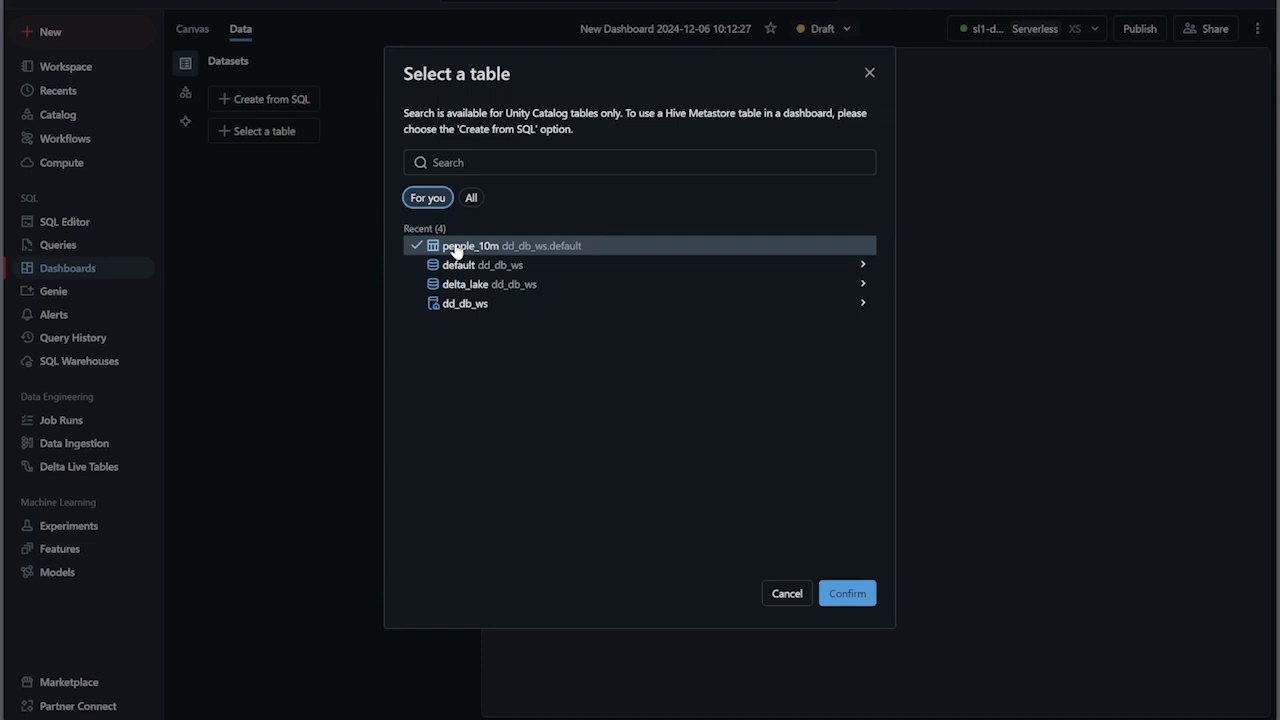
left_click(850, 594)
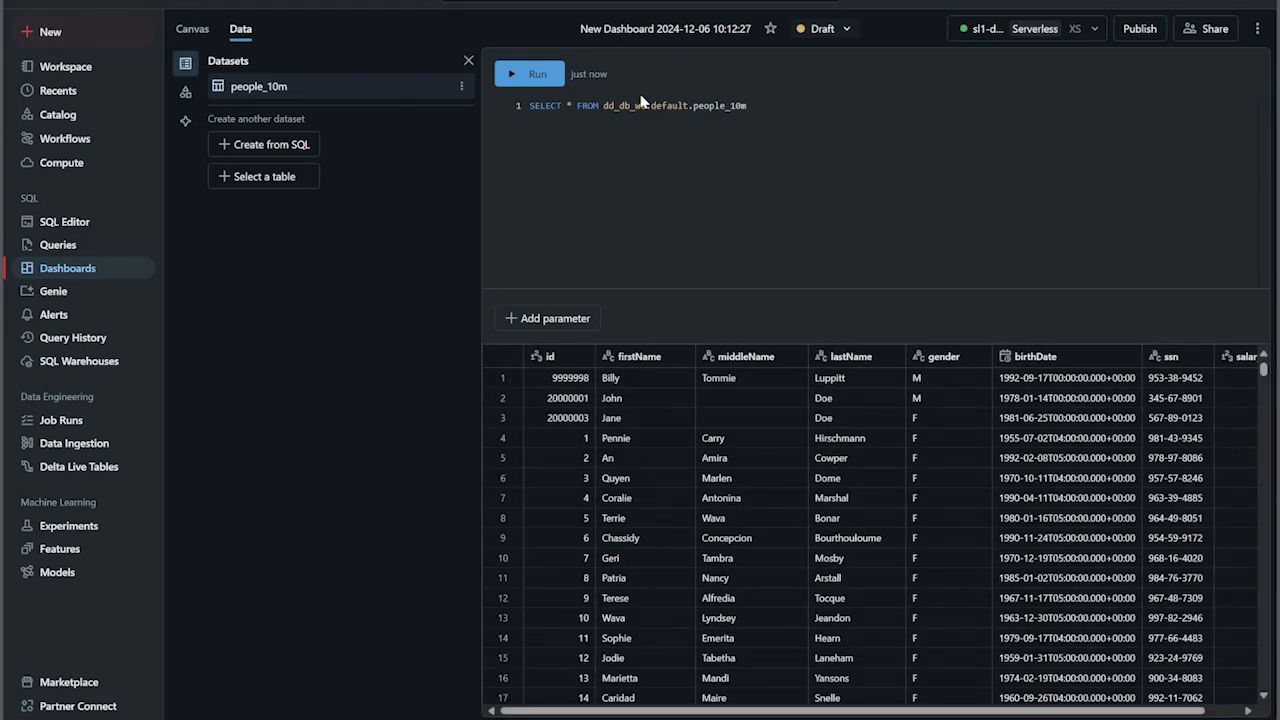
left_click(192, 31)
left_click(1167, 188)
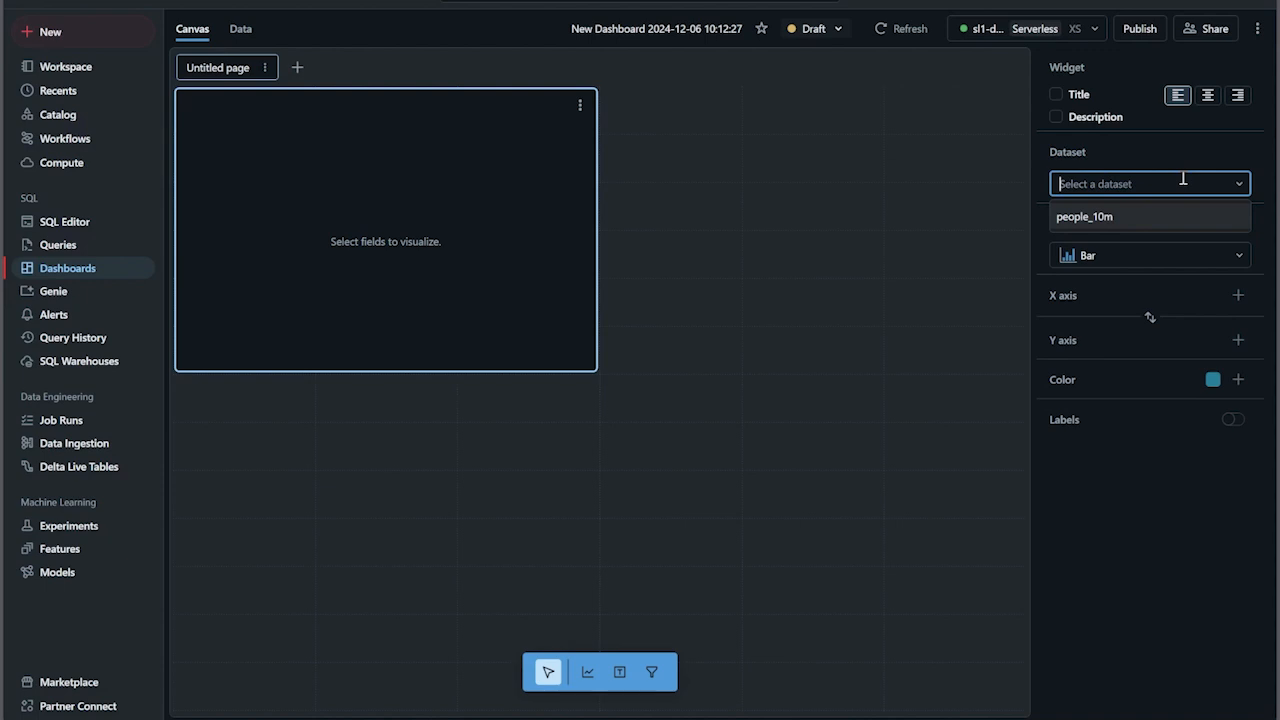
left_click(1108, 225)
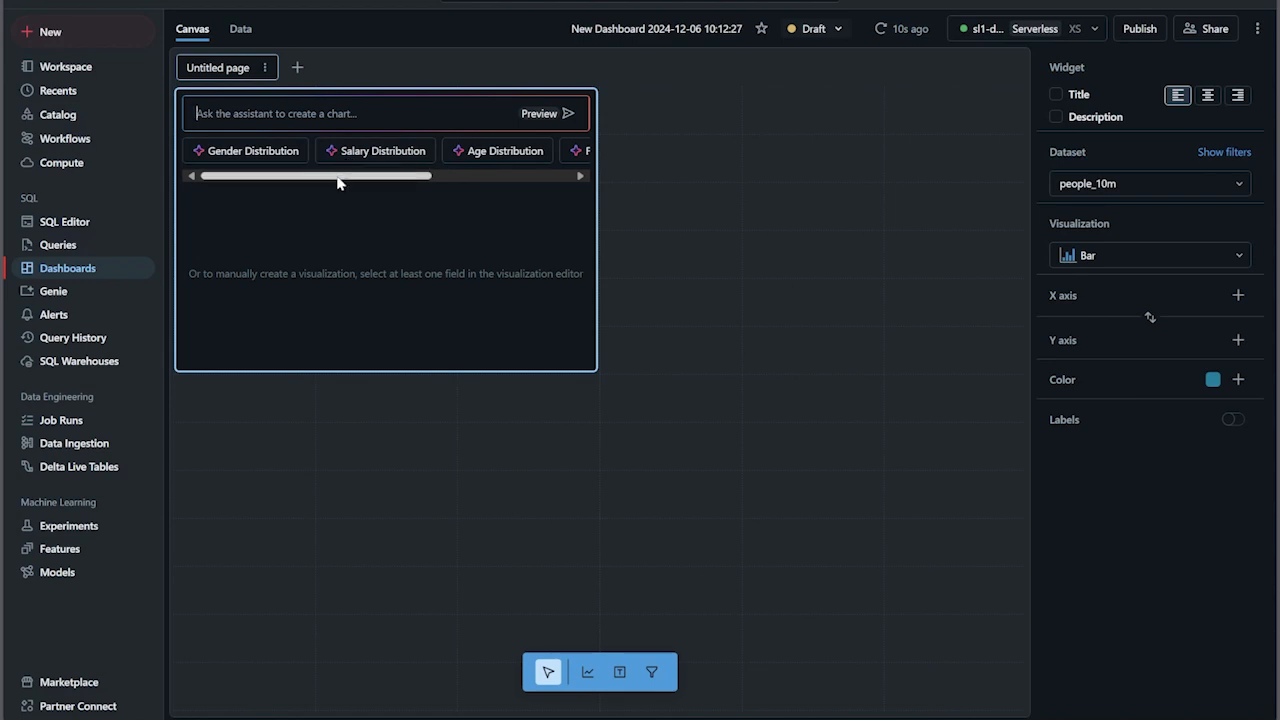
- Generate the suggested Gender Distribution chart and replace its COUNT(count) Y-axis field with id
left_click_drag(337, 183, 277, 176)
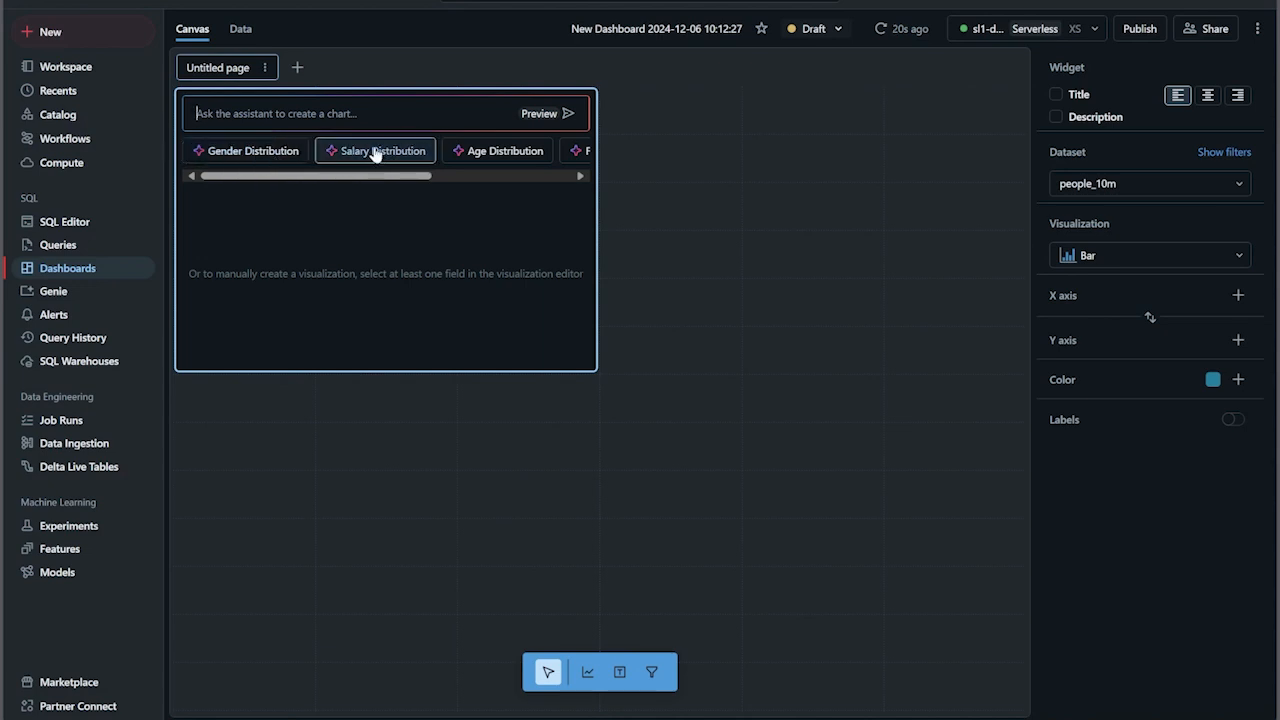
left_click(275, 150)
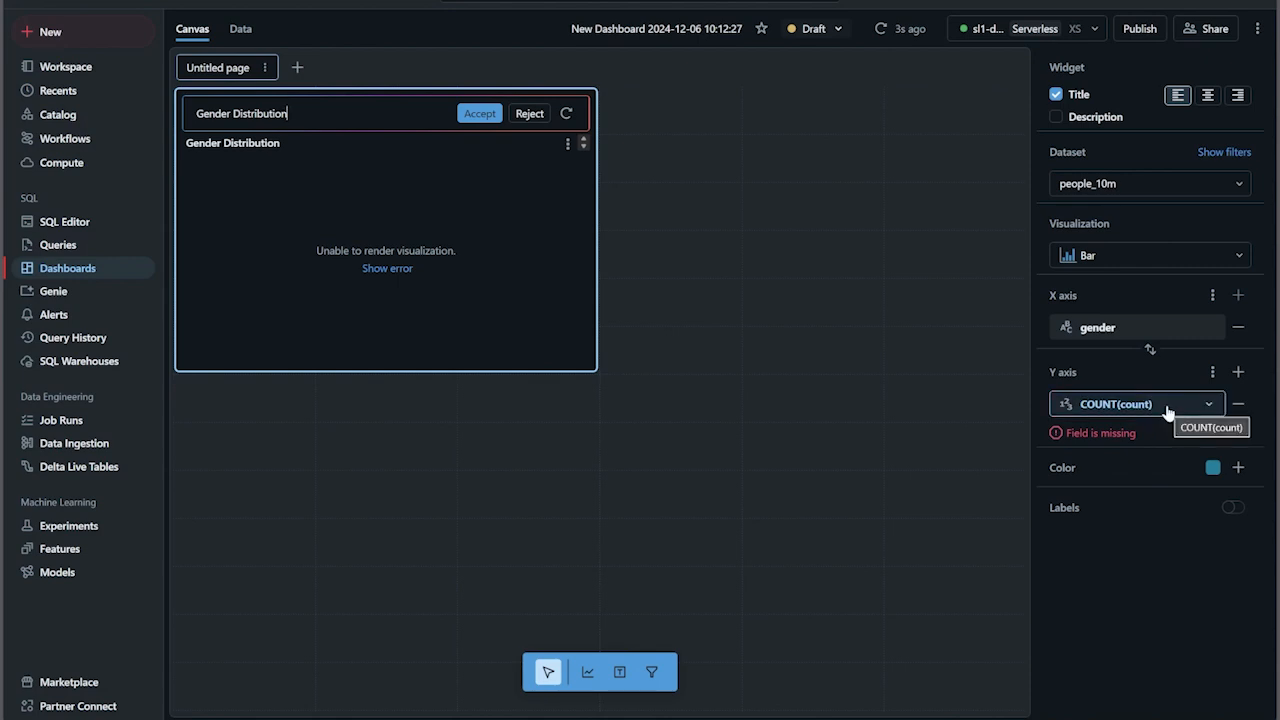
left_click(1237, 404)
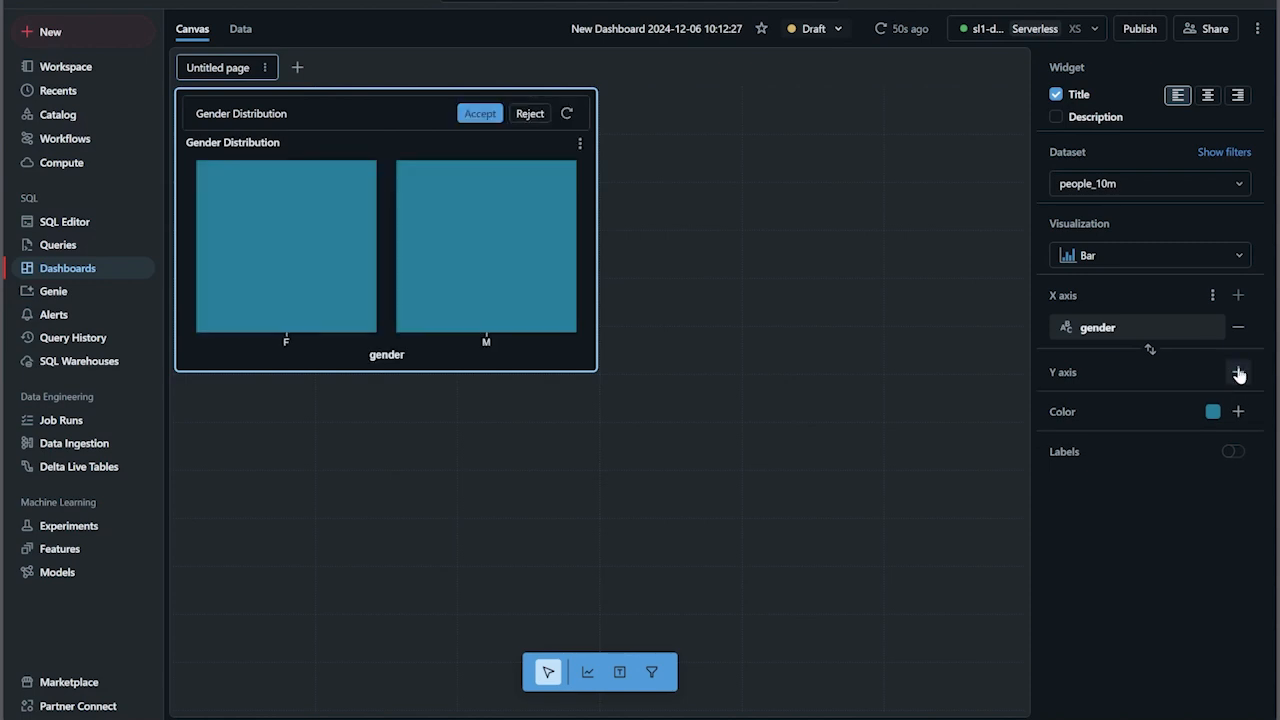
left_click(1238, 372)
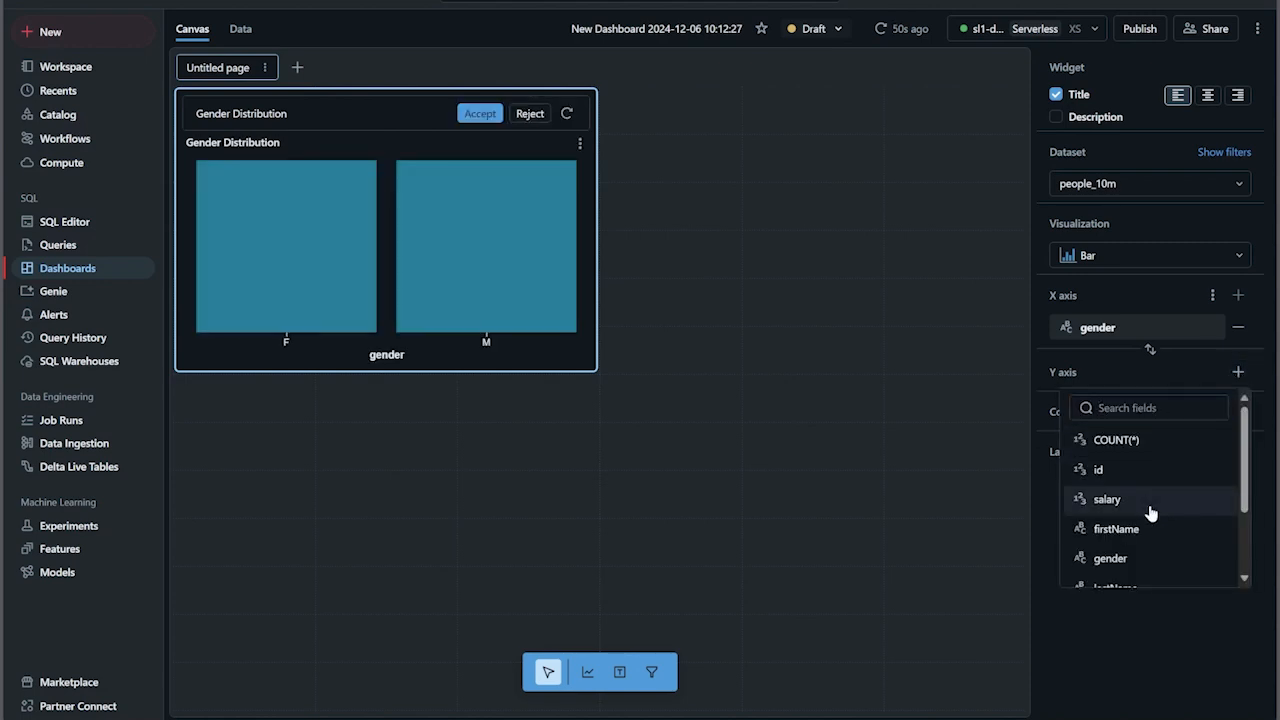
scroll(1151, 466, "down", 3)
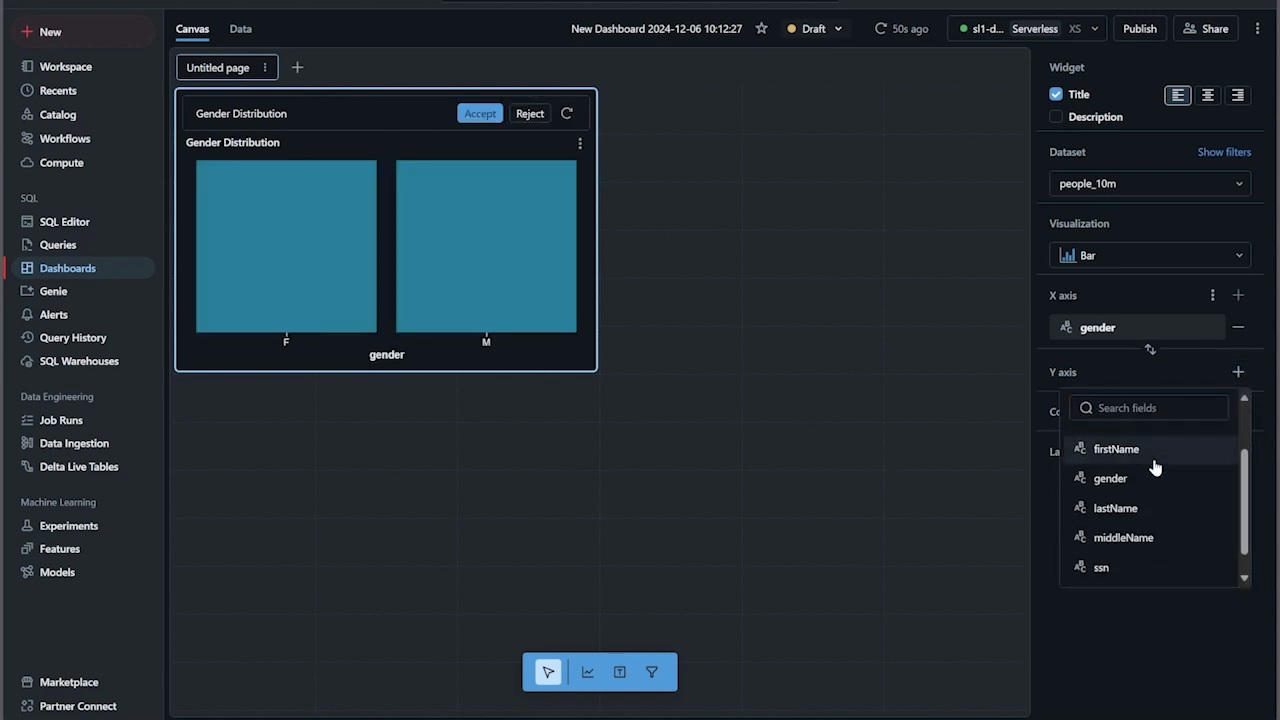
scroll(1155, 468, "down", 1)
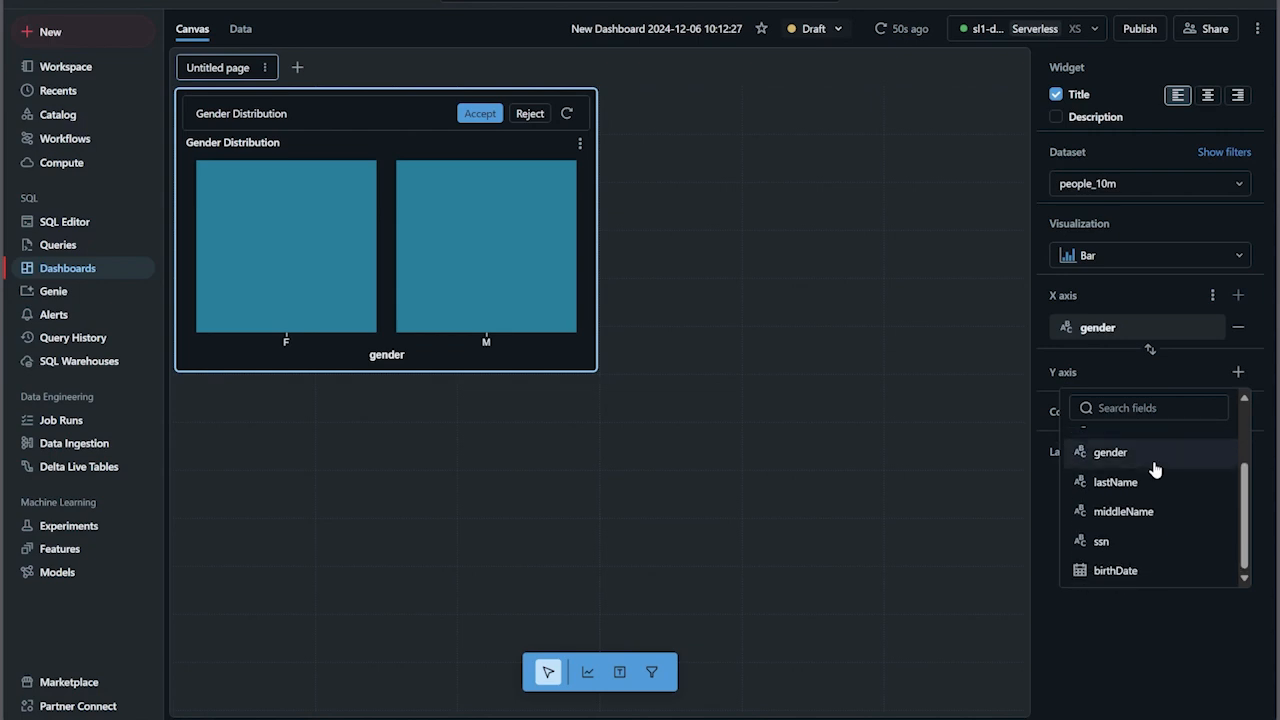
scroll(1156, 577, "up", 2)
scroll(1157, 526, "up", 1)
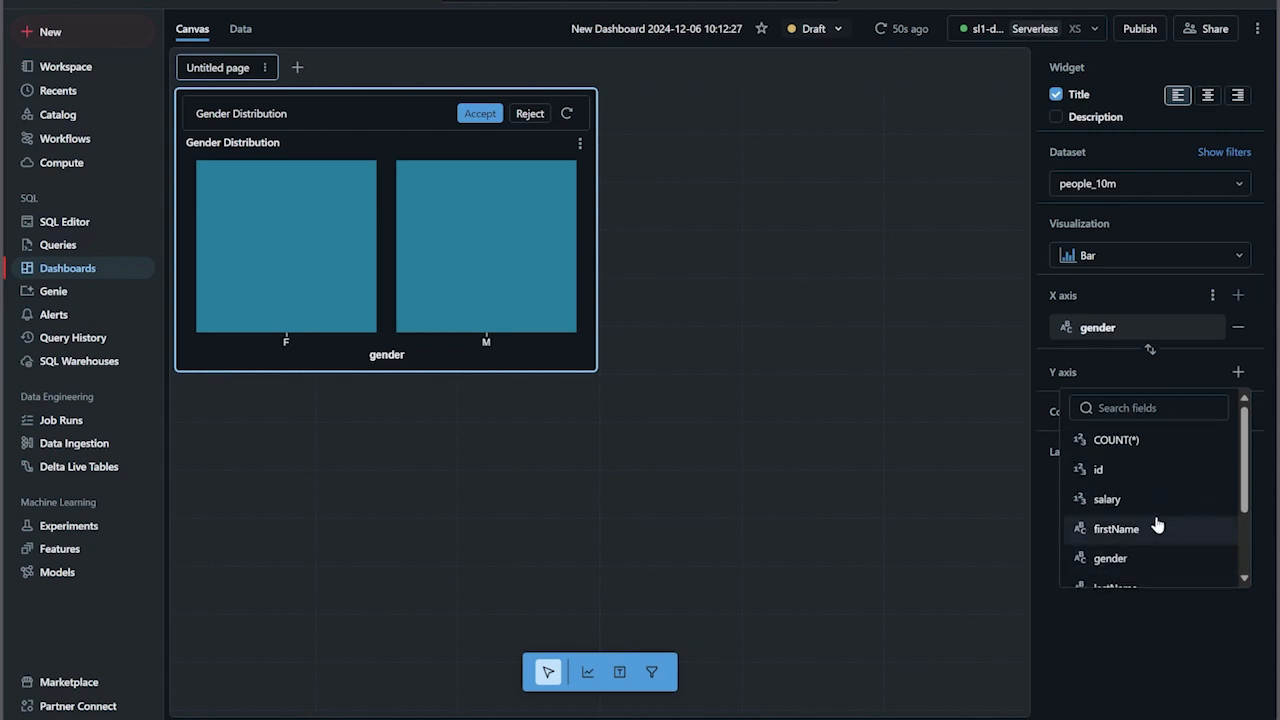
left_click(1148, 489)
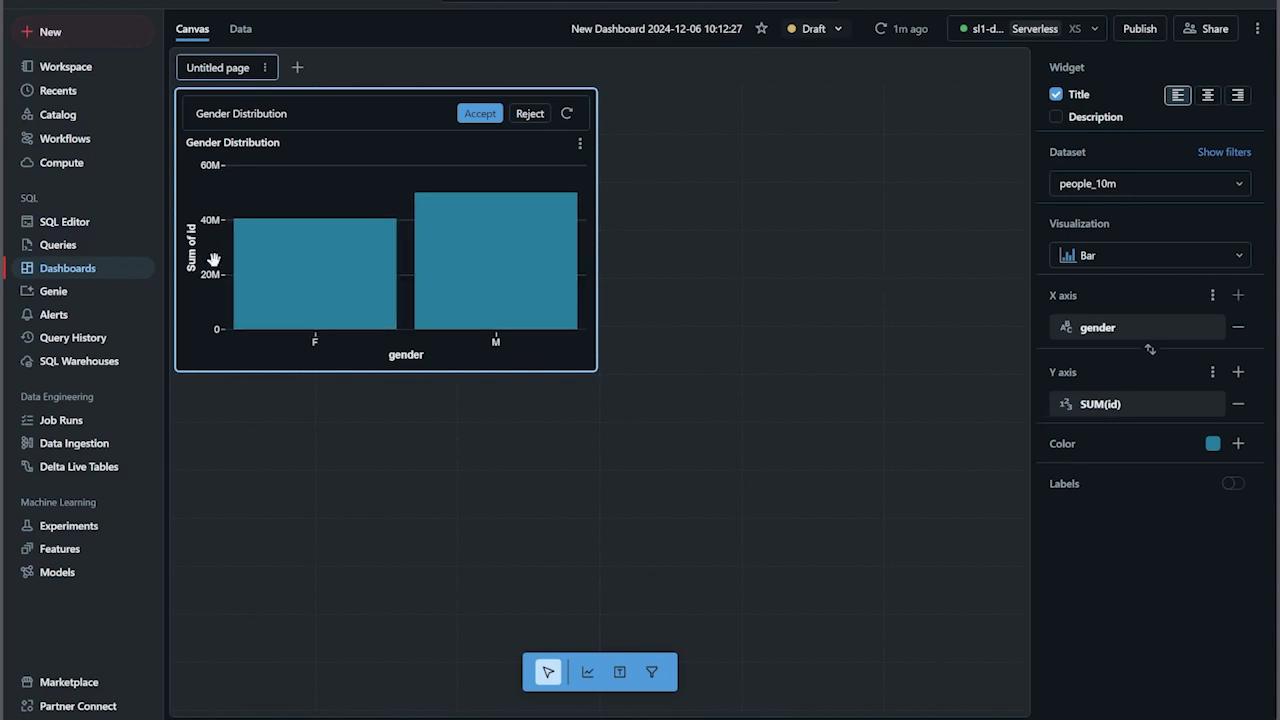
- Try a categorical scale for the Y-axis id field, and set it to quantitative with no transform
mouse_move(241, 265)
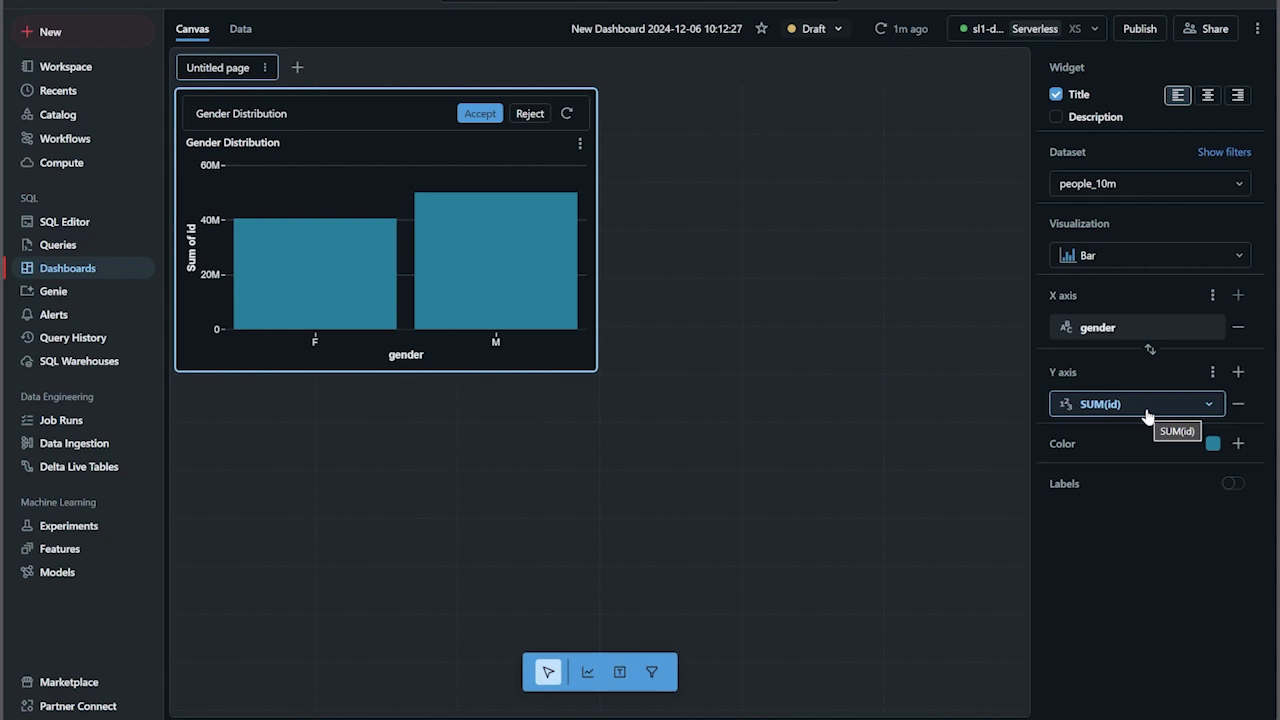
left_click(1184, 405)
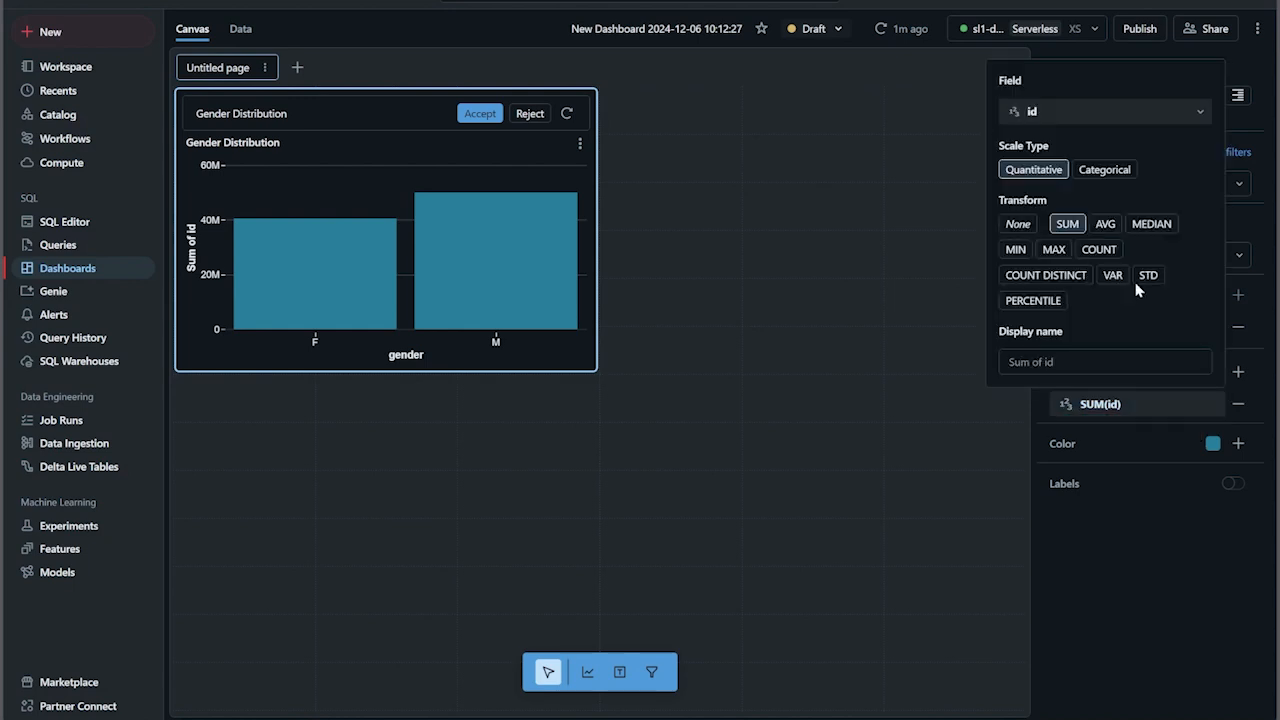
left_click(1104, 170)
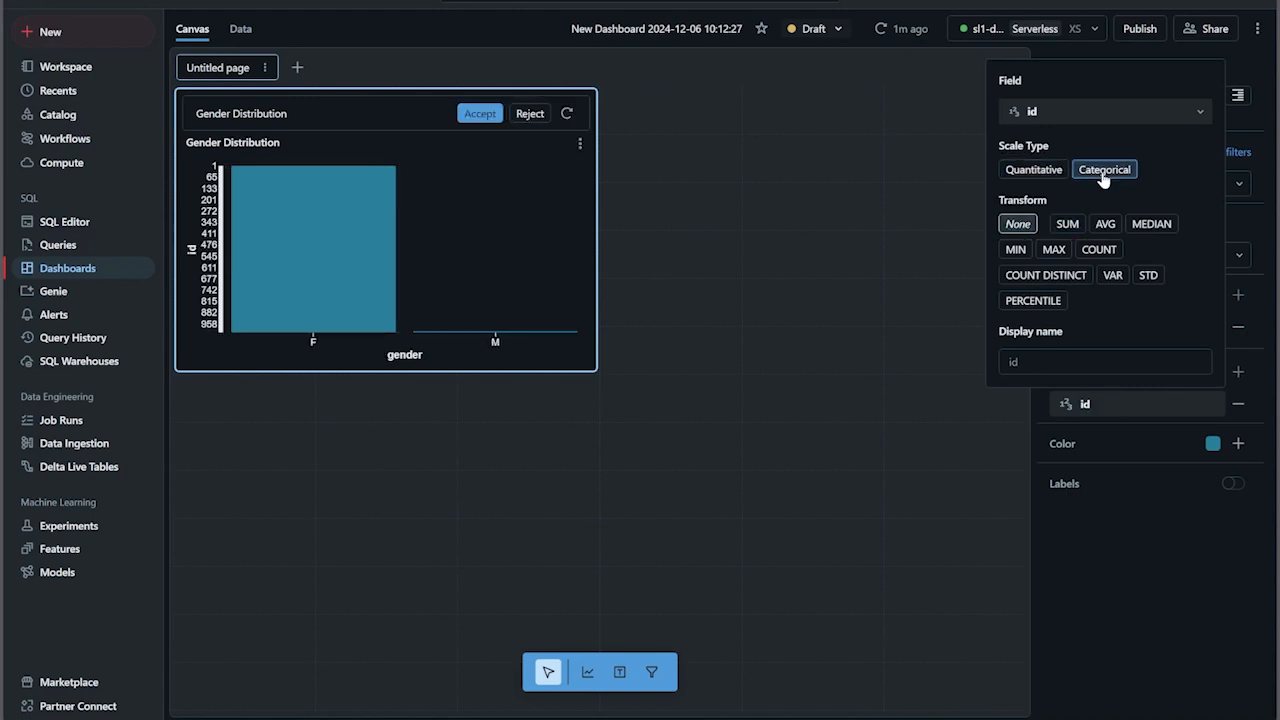
left_click(1033, 170)
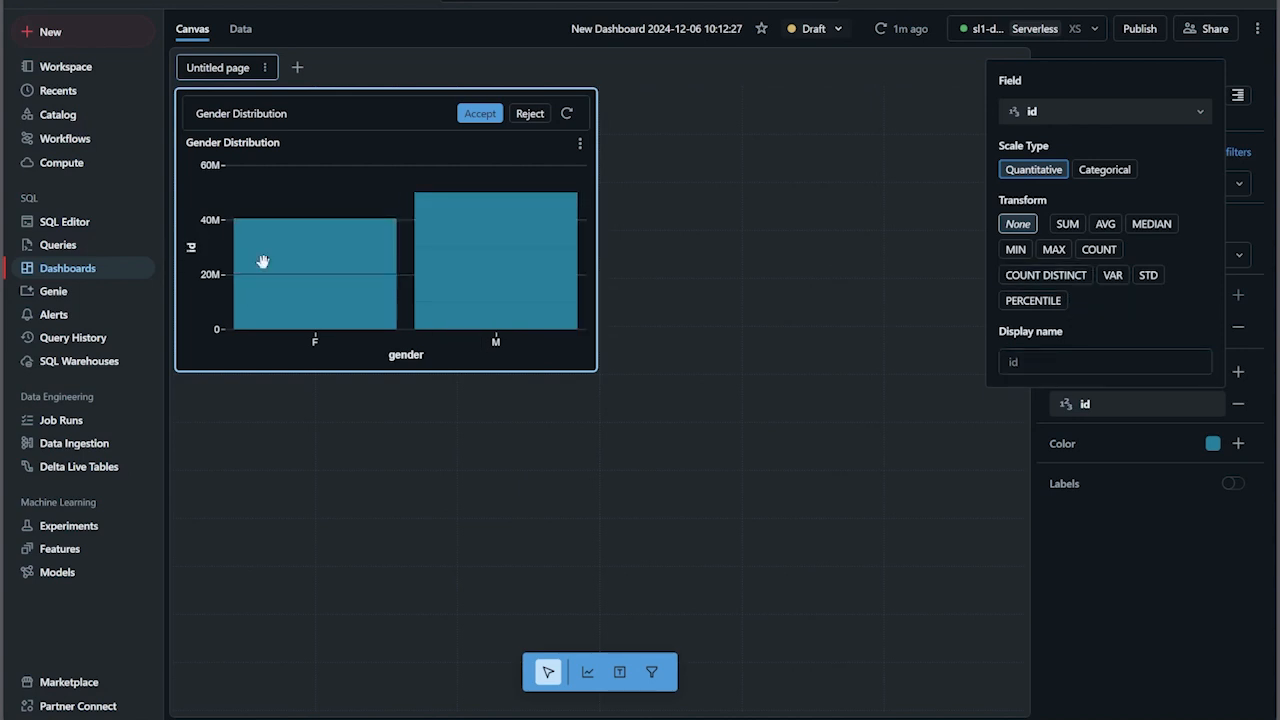
left_click(1195, 572)
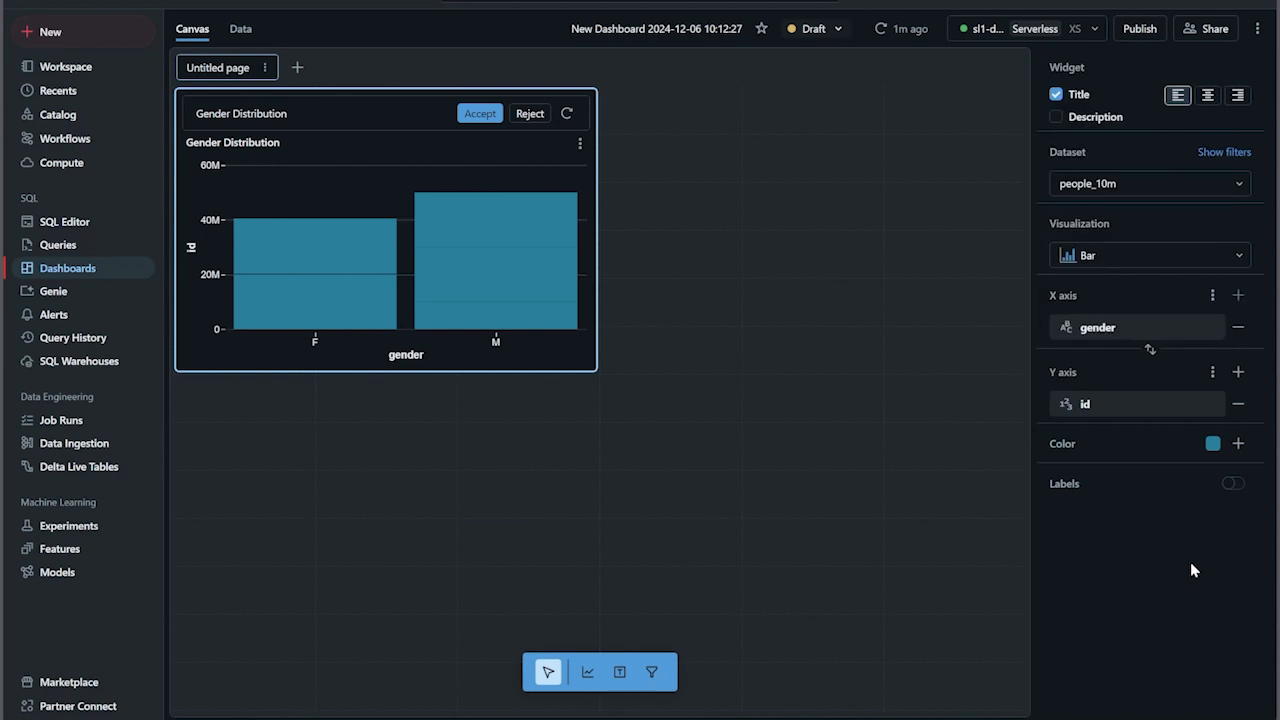
- Review the X-axis gender field's settings and inspect the F bar in the Gender Distribution chart
left_click(1115, 334)
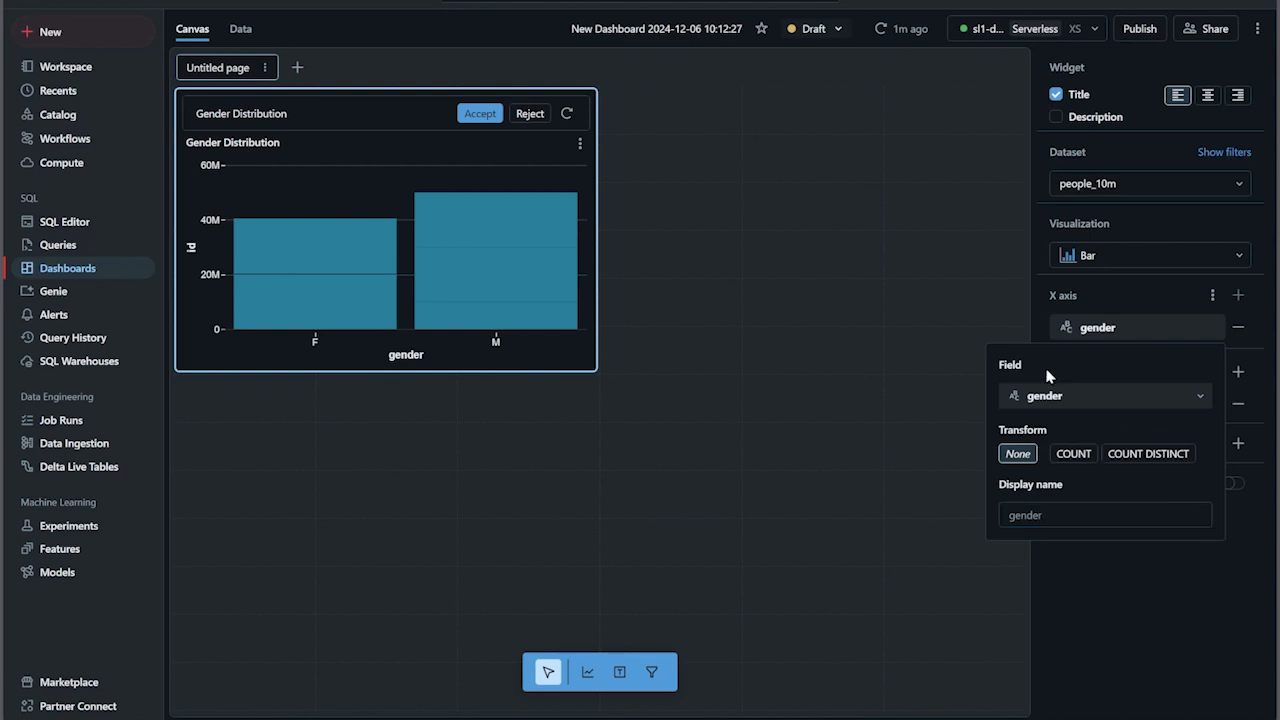
left_click(1146, 295)
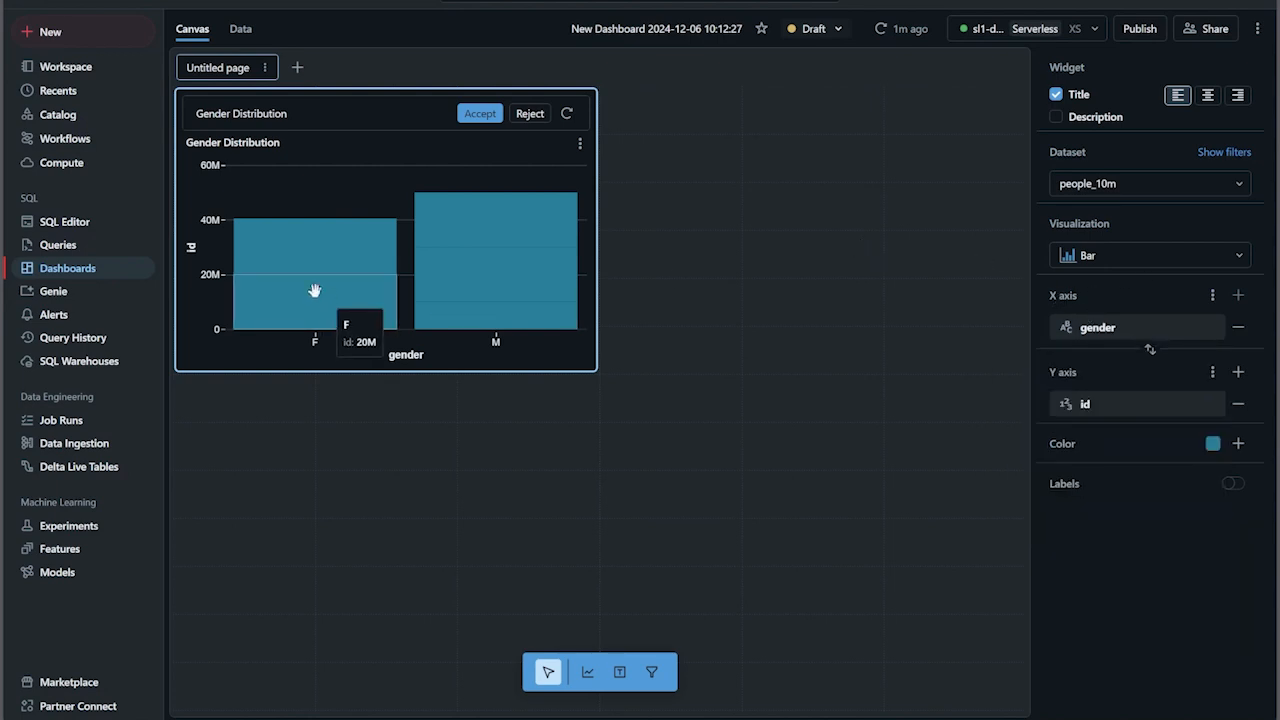
mouse_move(362, 248)
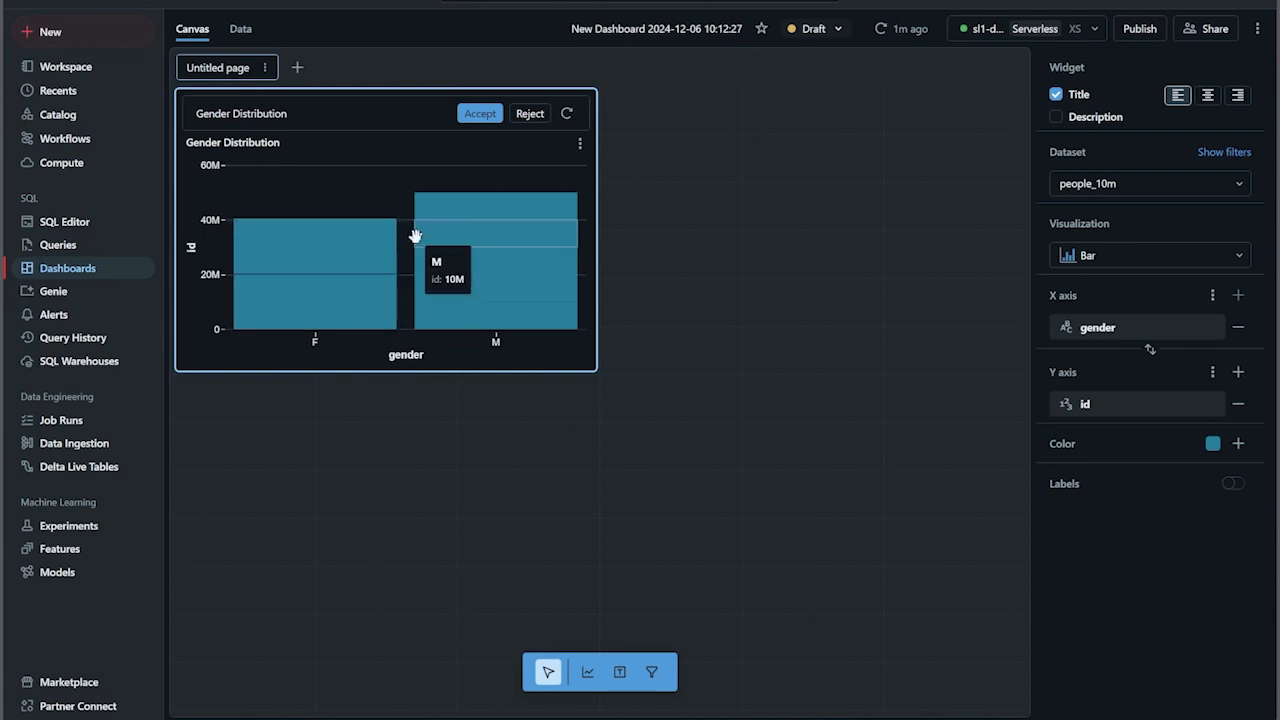
- Place a second visualization widget beside the Gender Distribution chart and accept the chart suggested by the assistant
left_click(588, 672)
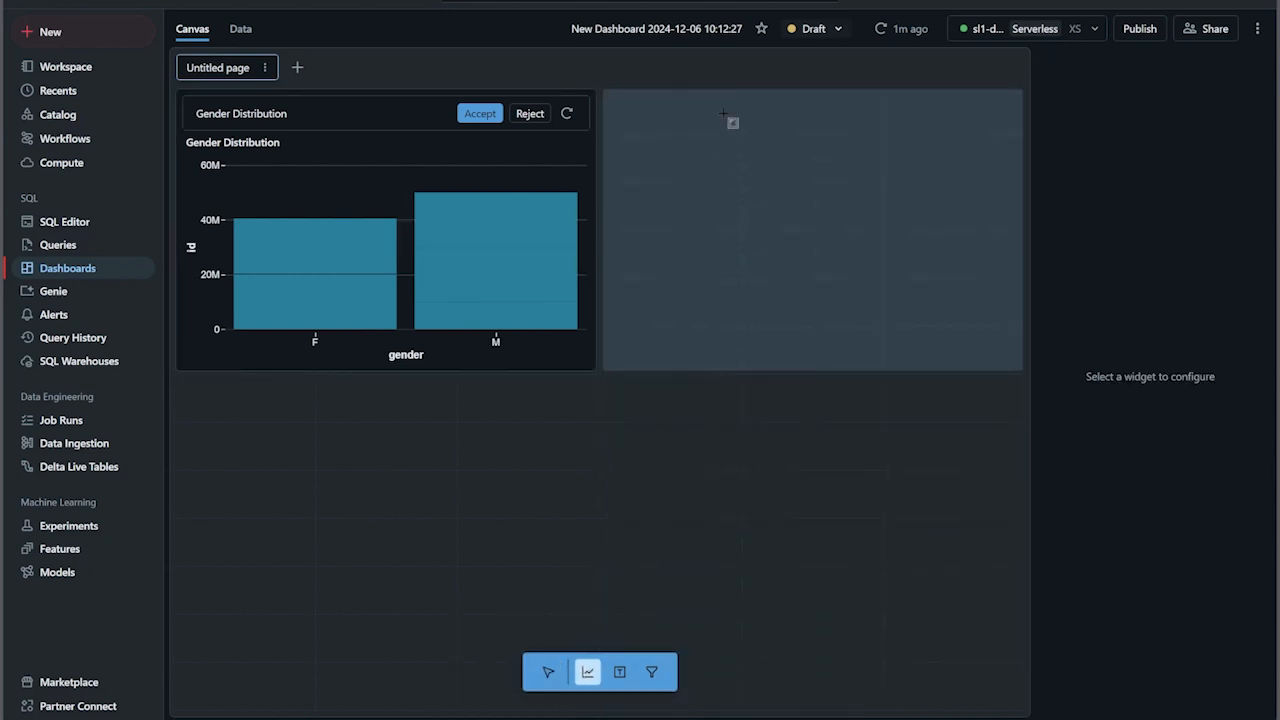
left_click(717, 114)
left_click(480, 114)
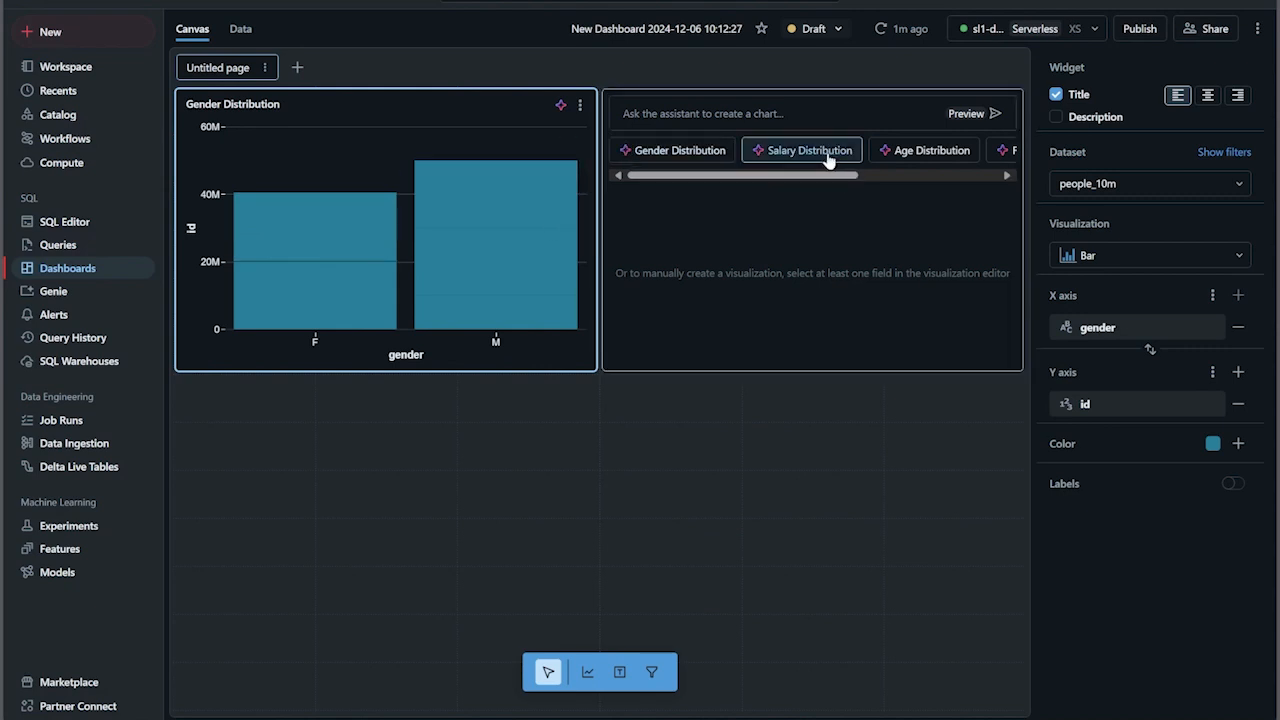
- Configure the second widget's bar chart with salary on the Y axis and gender on the X axis
left_click(762, 241)
left_click(1238, 297)
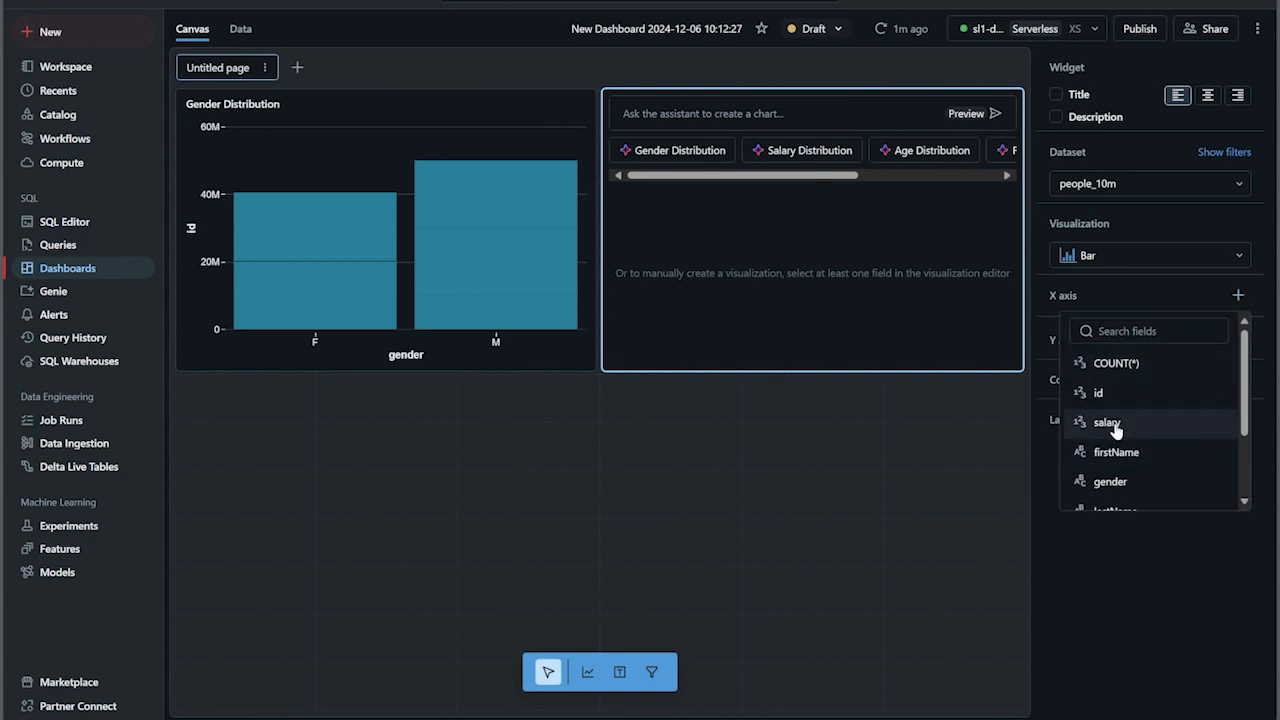
left_click(1147, 558)
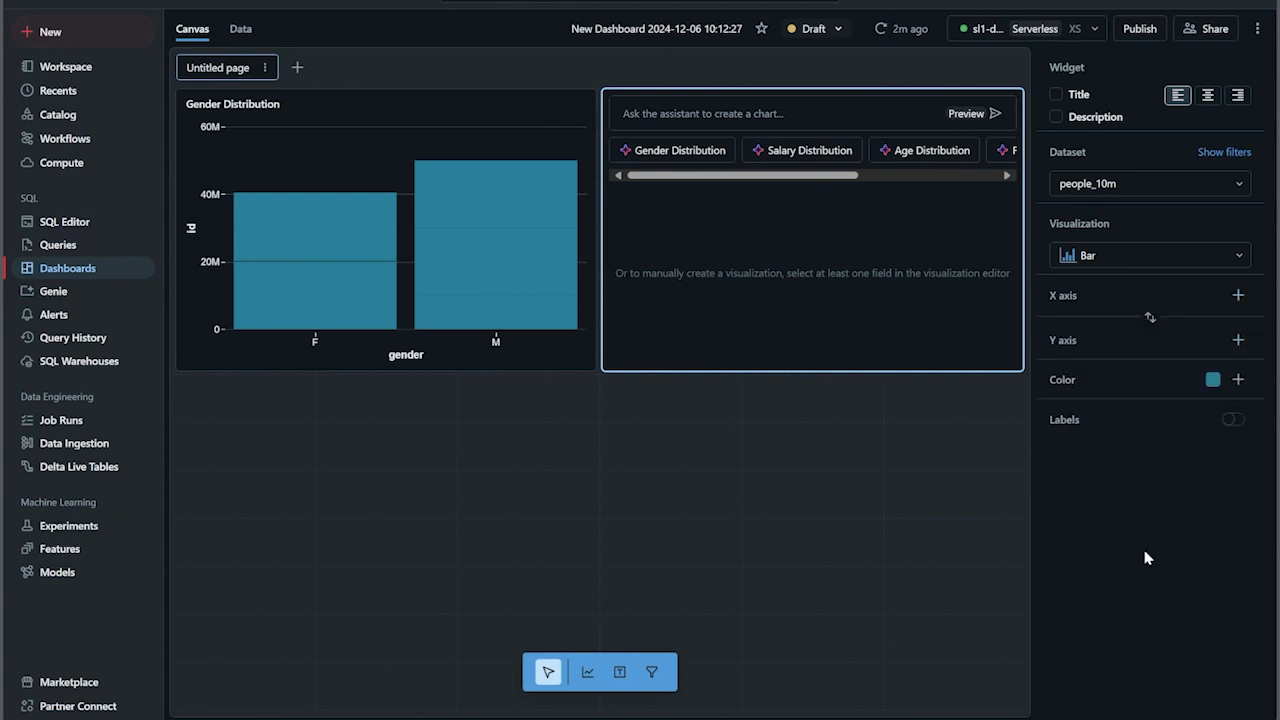
left_click(1238, 340)
scroll(1186, 471, "down", 3)
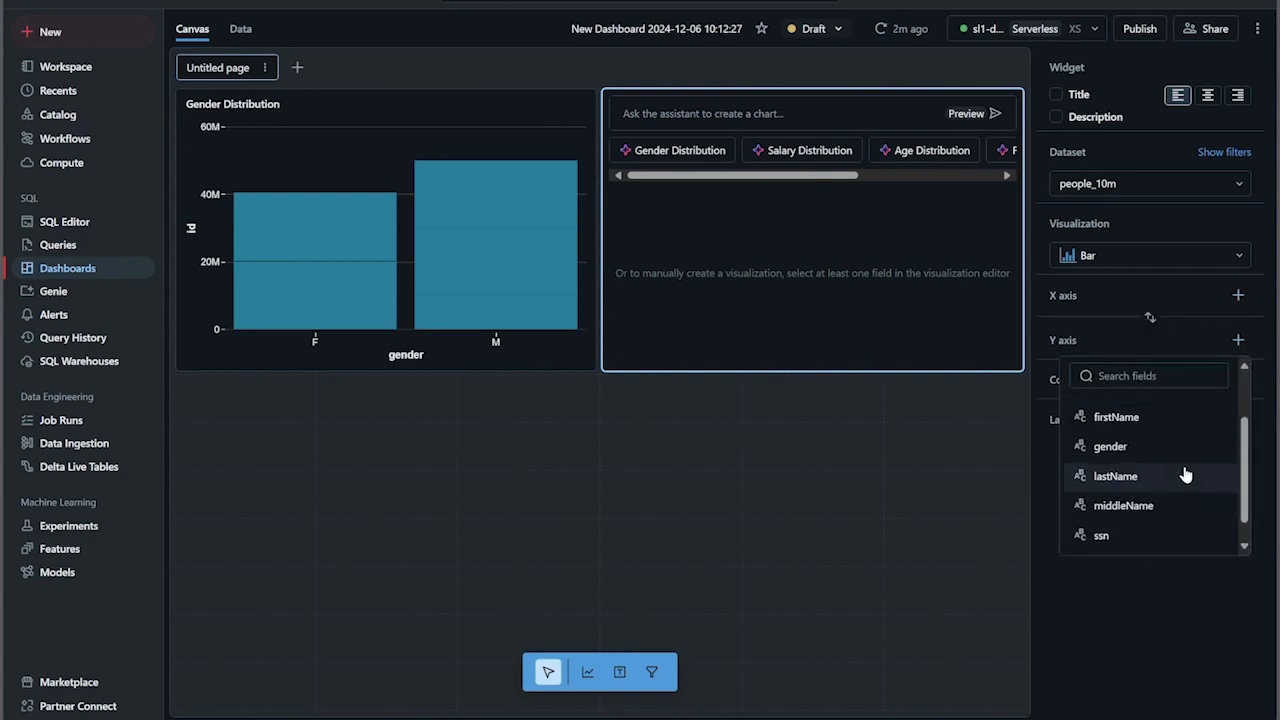
scroll(1157, 494, "down", 1)
scroll(1150, 520, "up", 4)
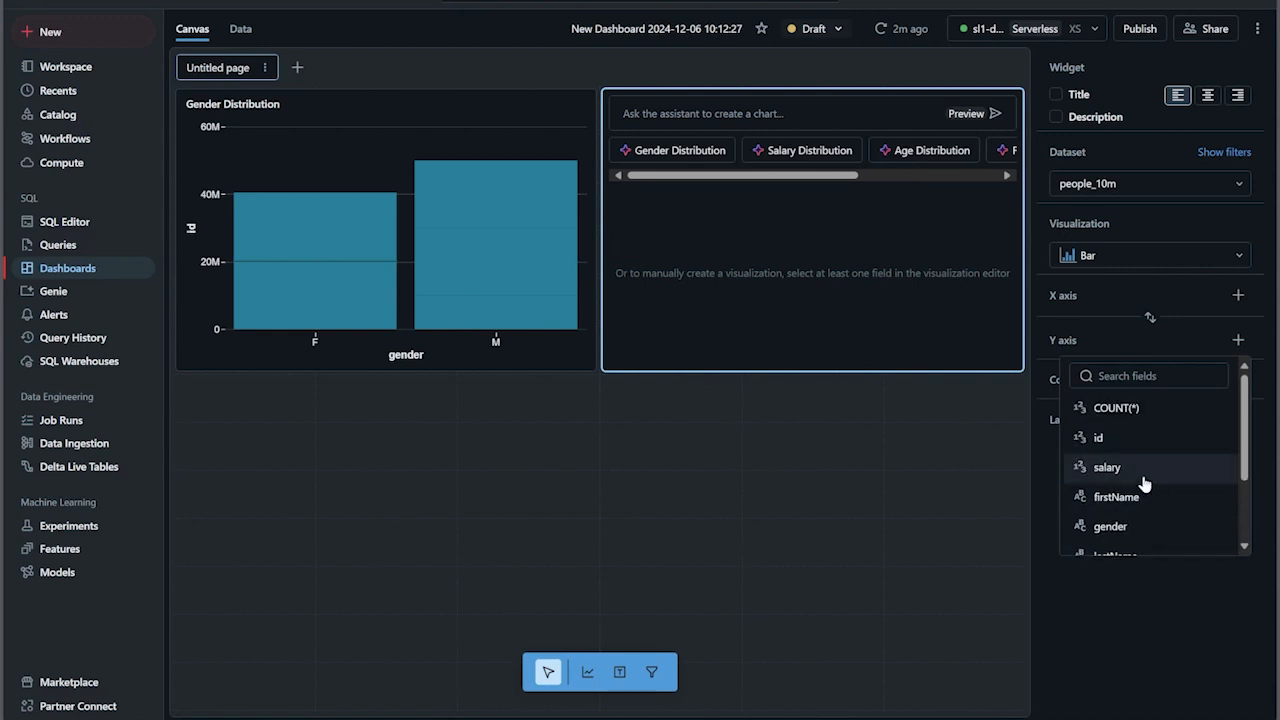
left_click(1143, 476)
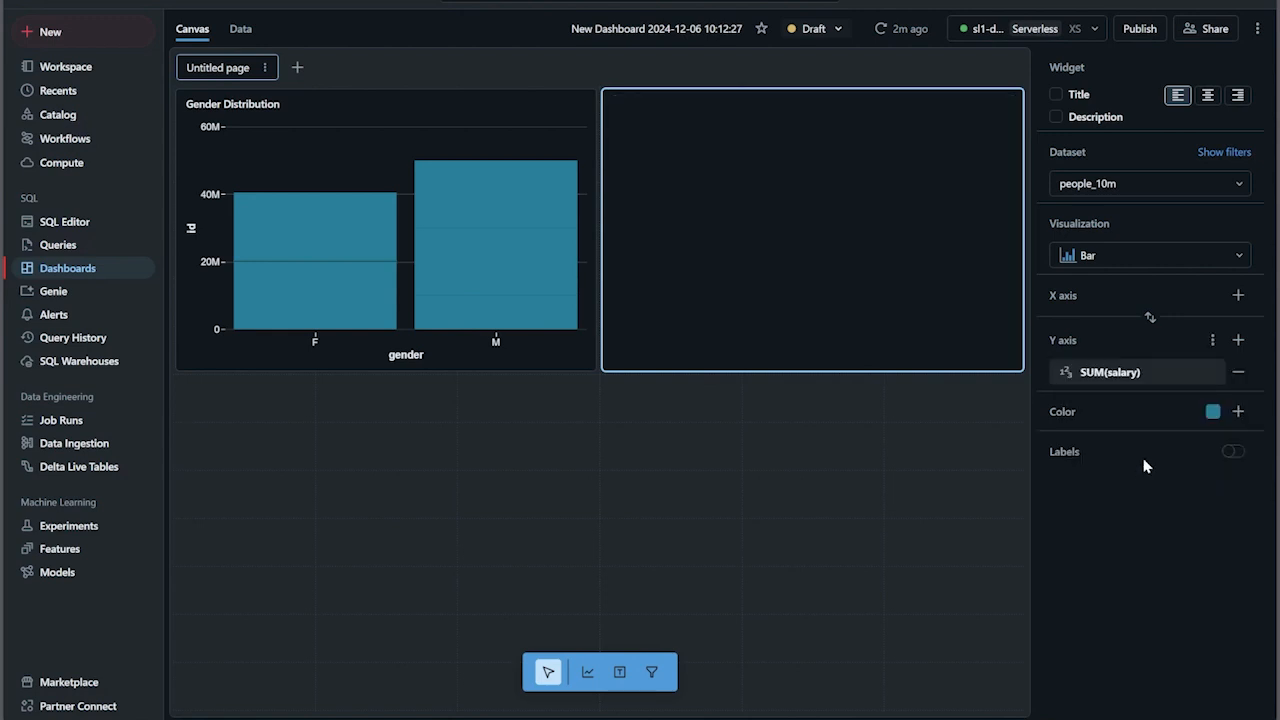
left_click(1238, 298)
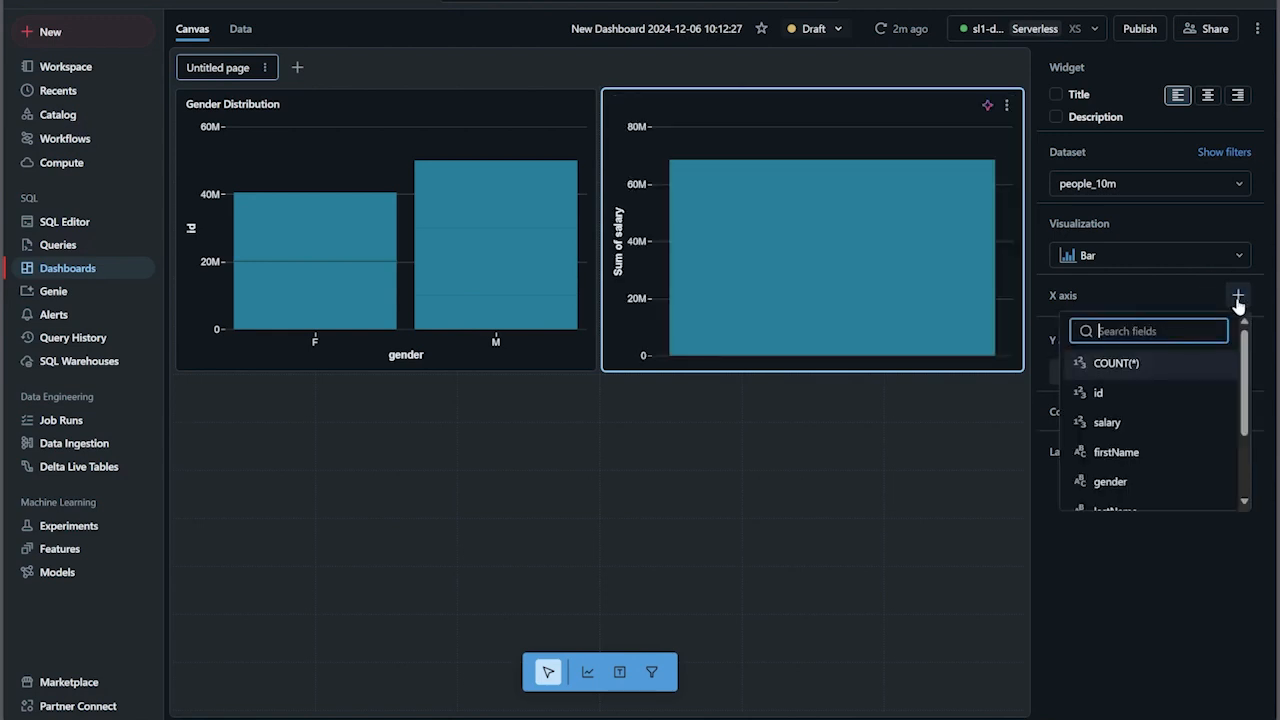
scroll(1142, 438, "down", 2)
left_click(1134, 410)
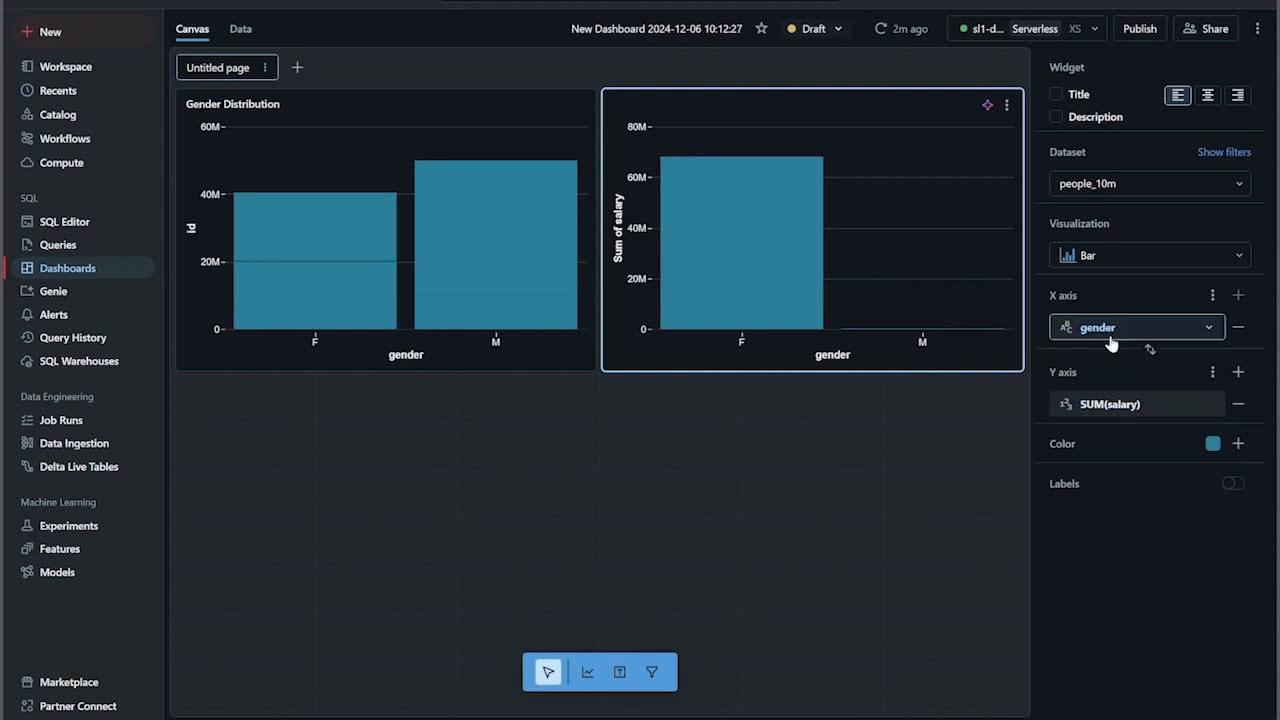
- Set the Y-axis salary transform to AVG in the second chart and inspect the F and M bars
left_click(1175, 407)
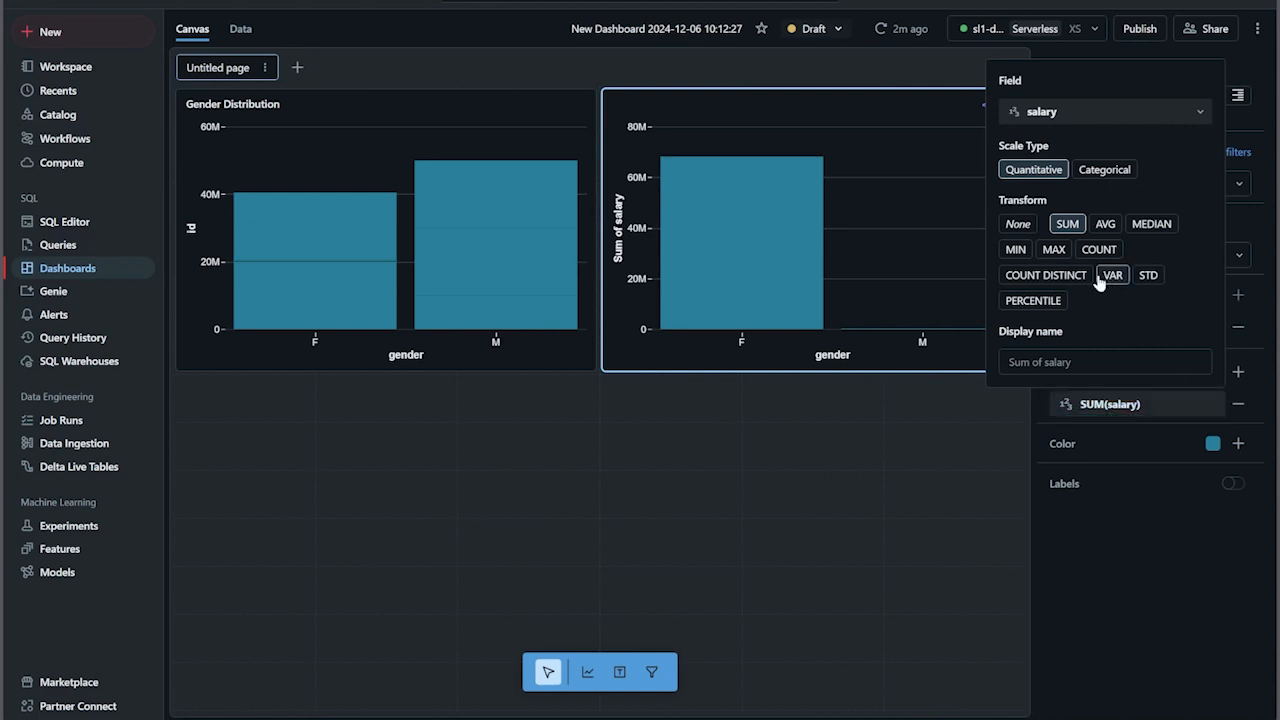
left_click(1106, 226)
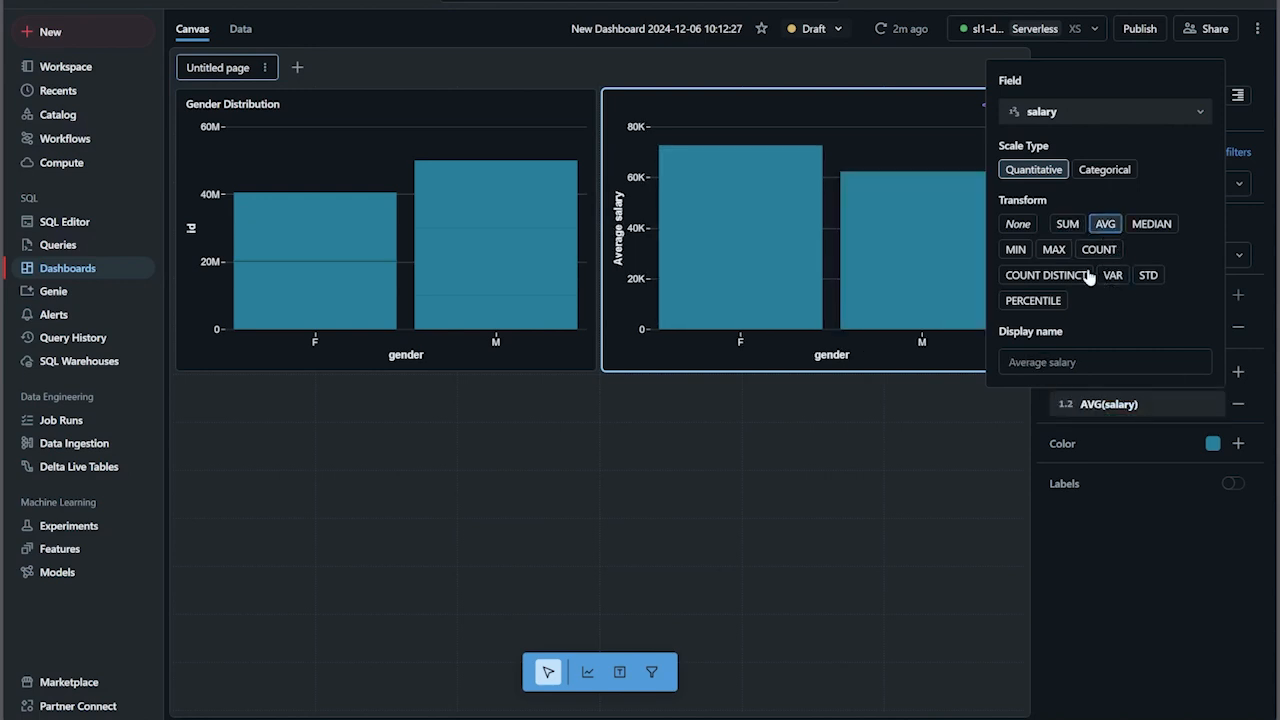
left_click(1122, 557)
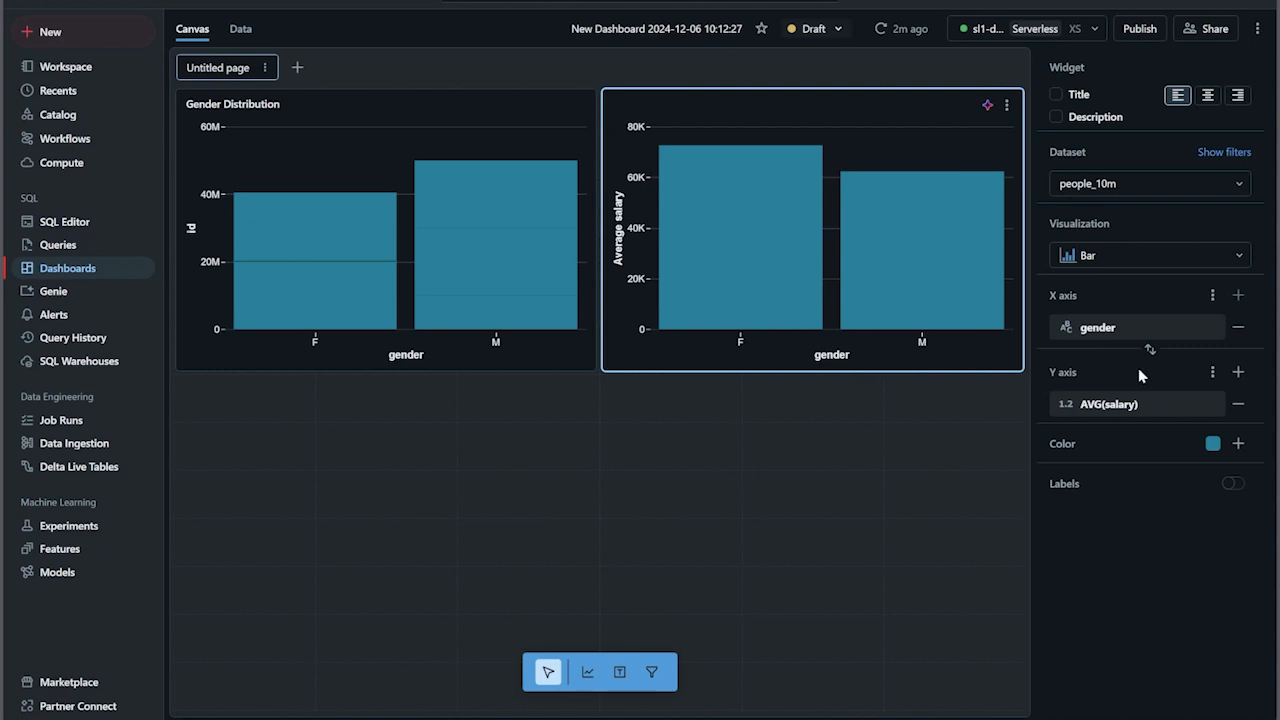
mouse_move(921, 275)
mouse_move(766, 240)
- Change the average salary chart's bar color to purple
left_click(1213, 444)
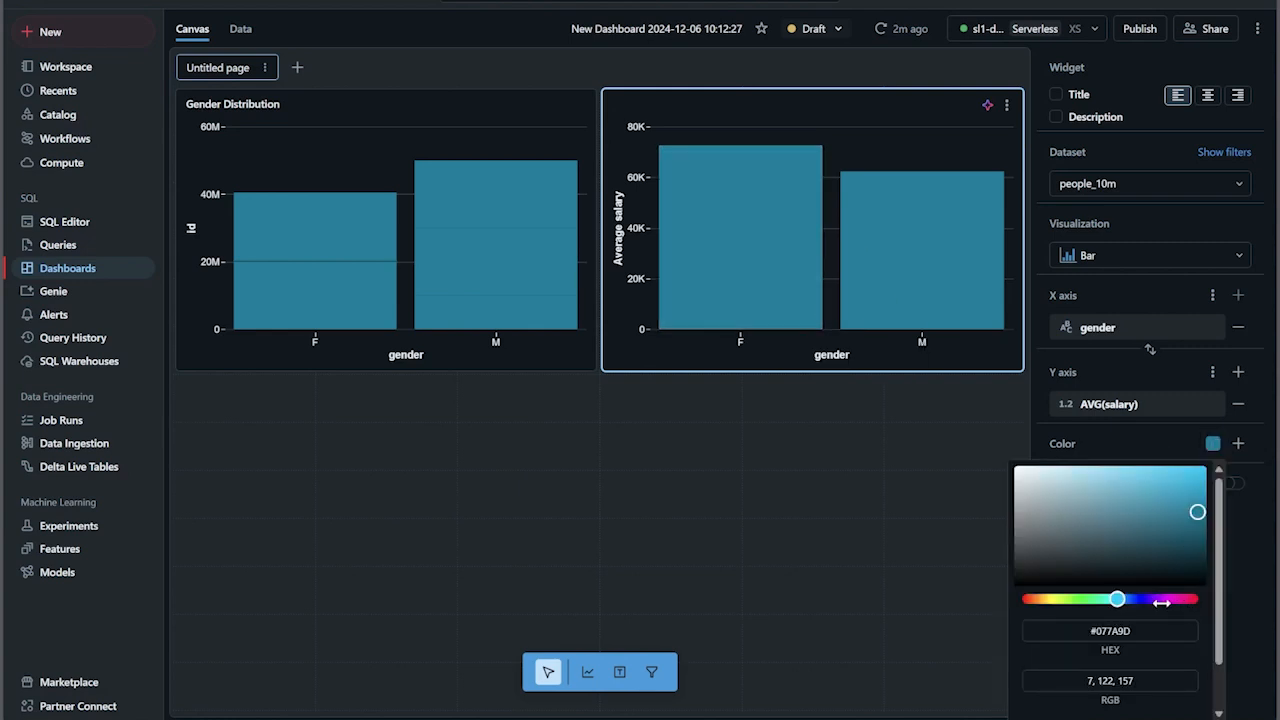
left_click(1162, 600)
left_click(907, 478)
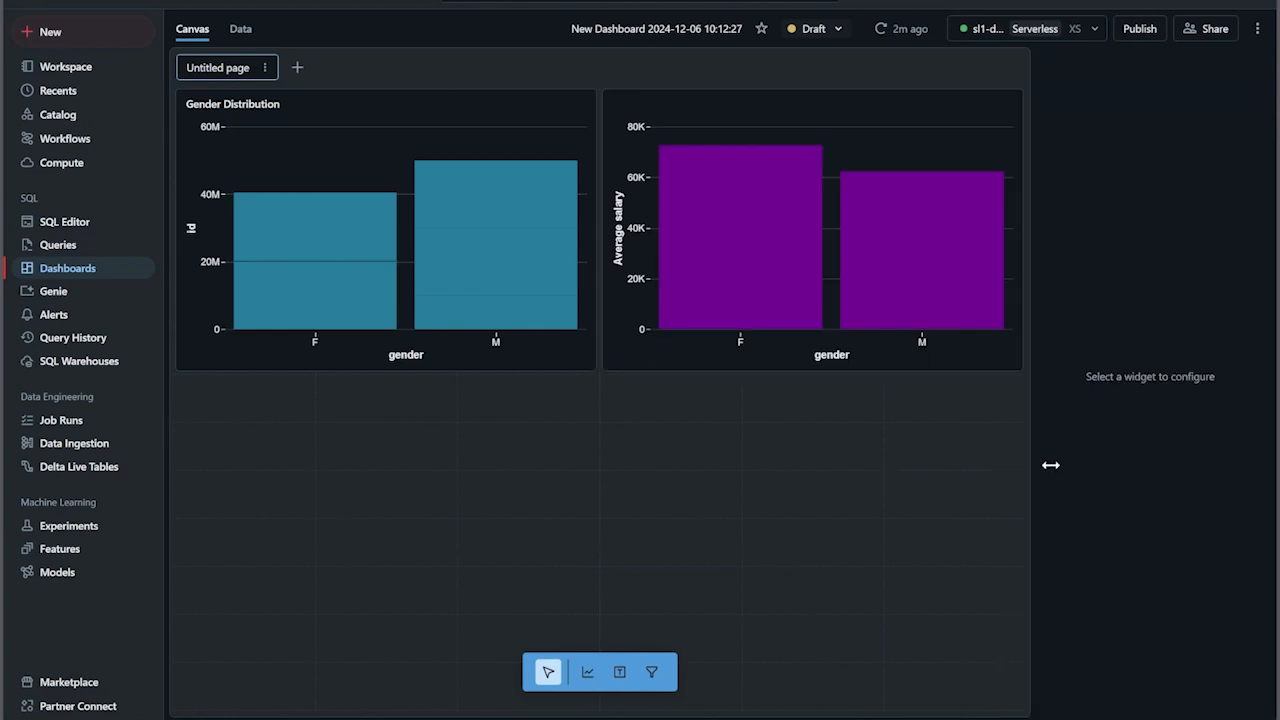
- Test cross-filtering by selecting the F and M bars in the Gender Distribution chart, and clear the filter
left_click(763, 194)
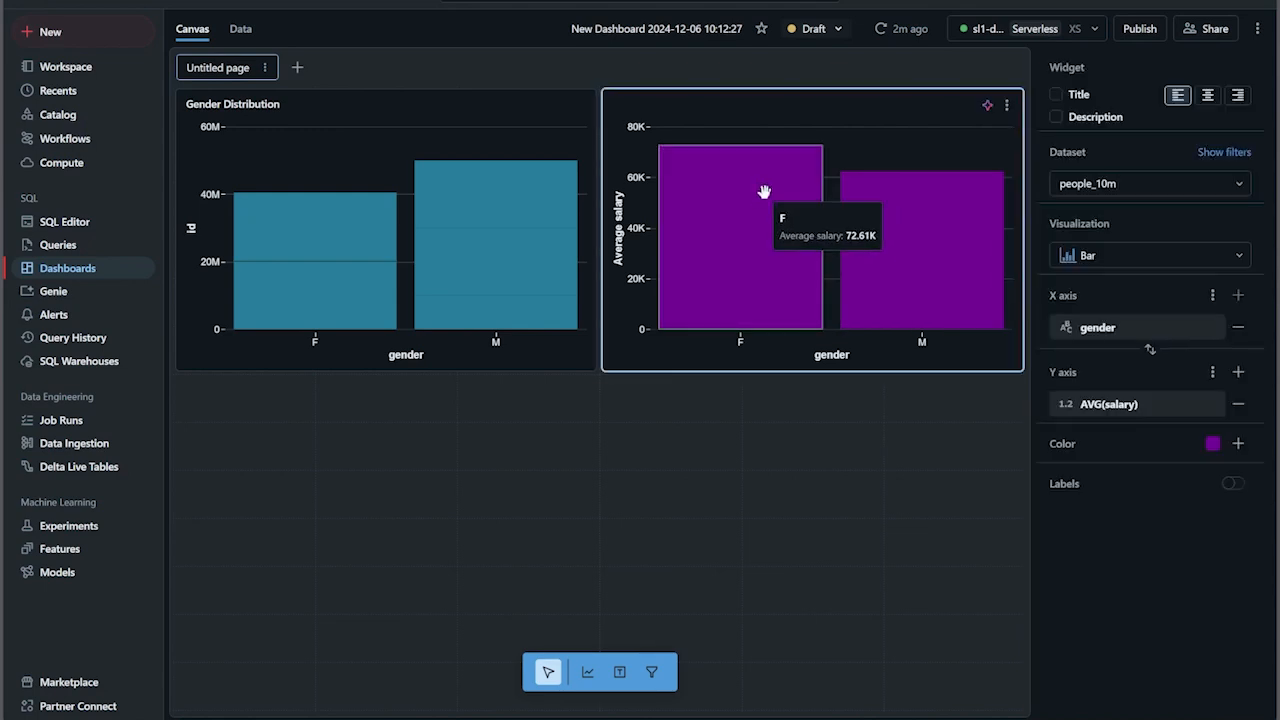
left_click(501, 151)
left_click(789, 206)
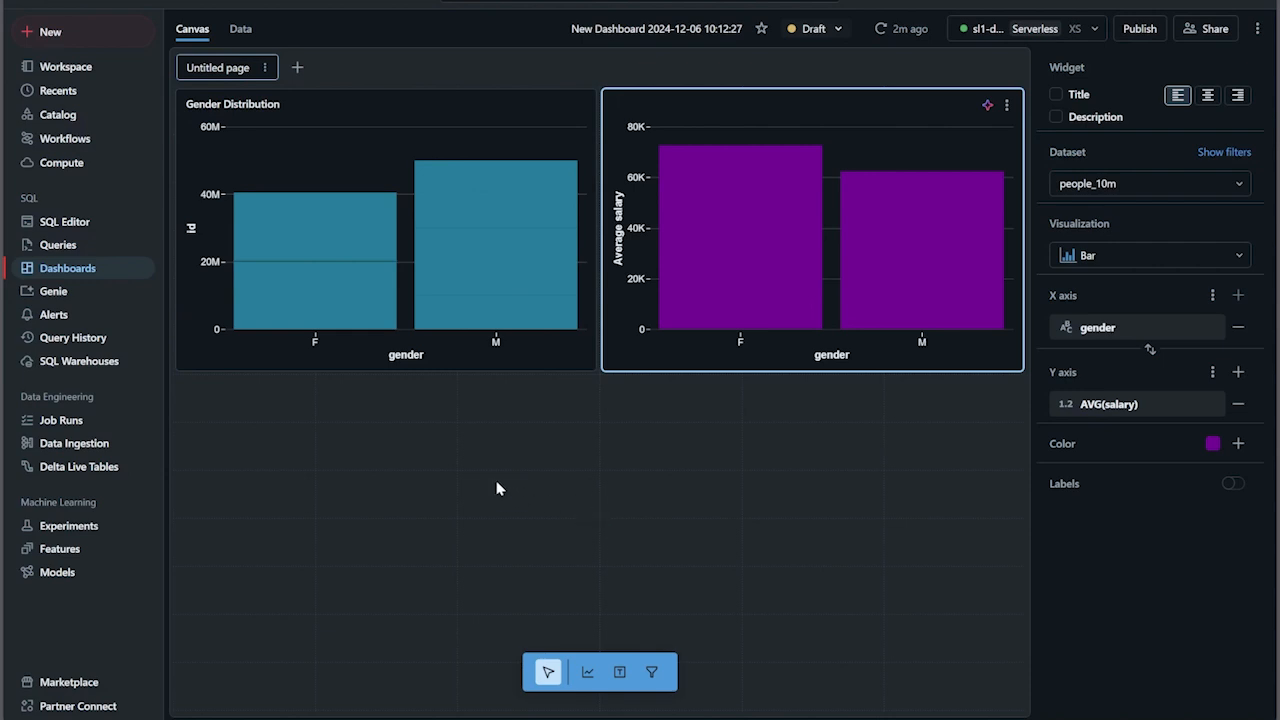
left_click(320, 290)
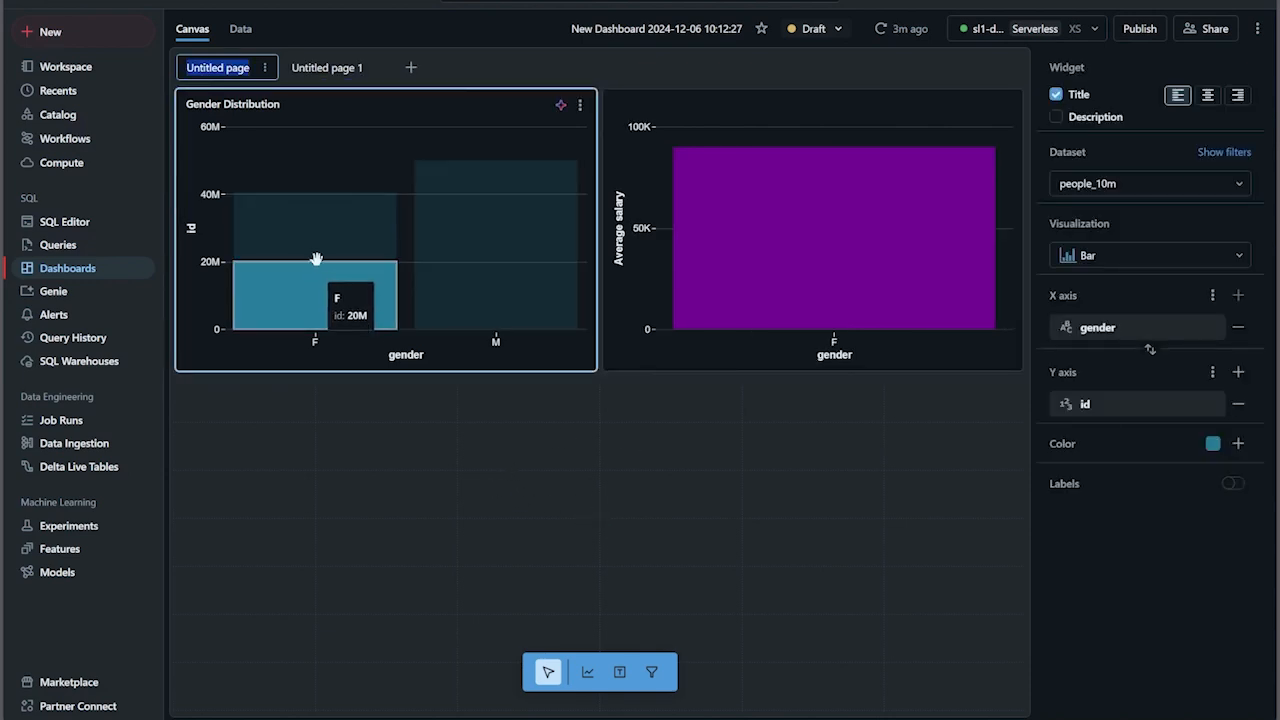
left_click(476, 185)
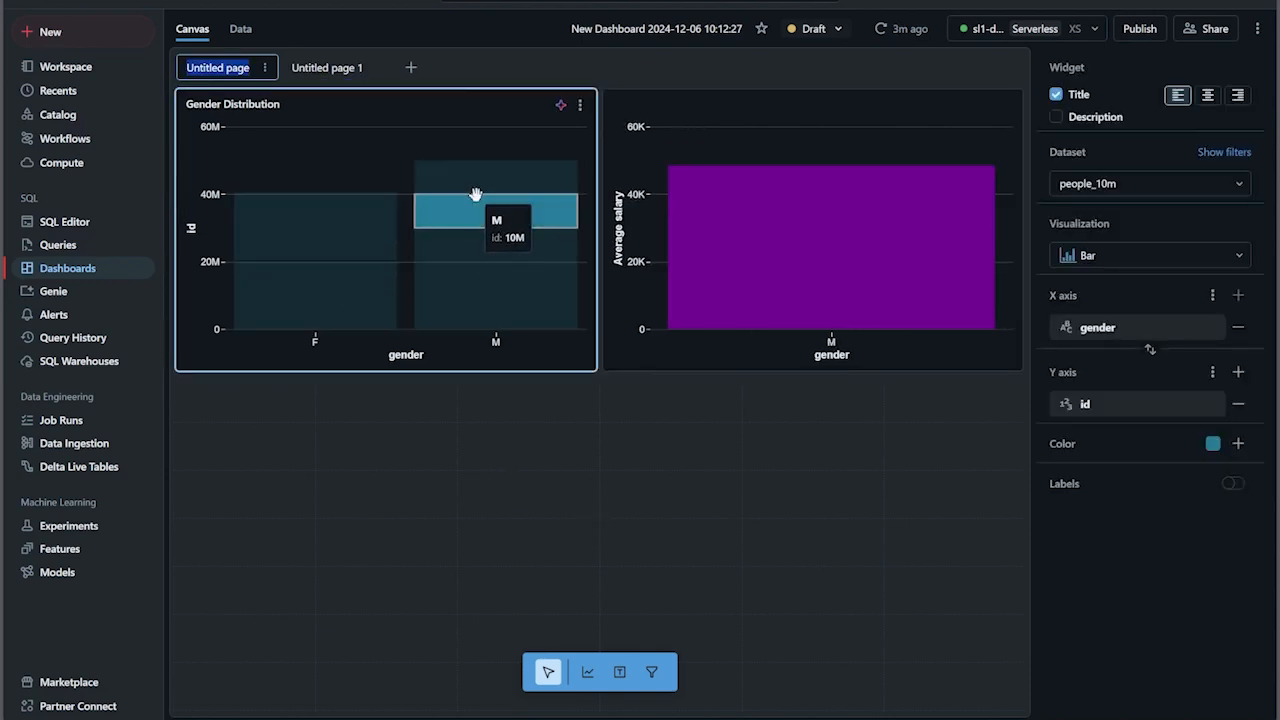
left_click(295, 152)
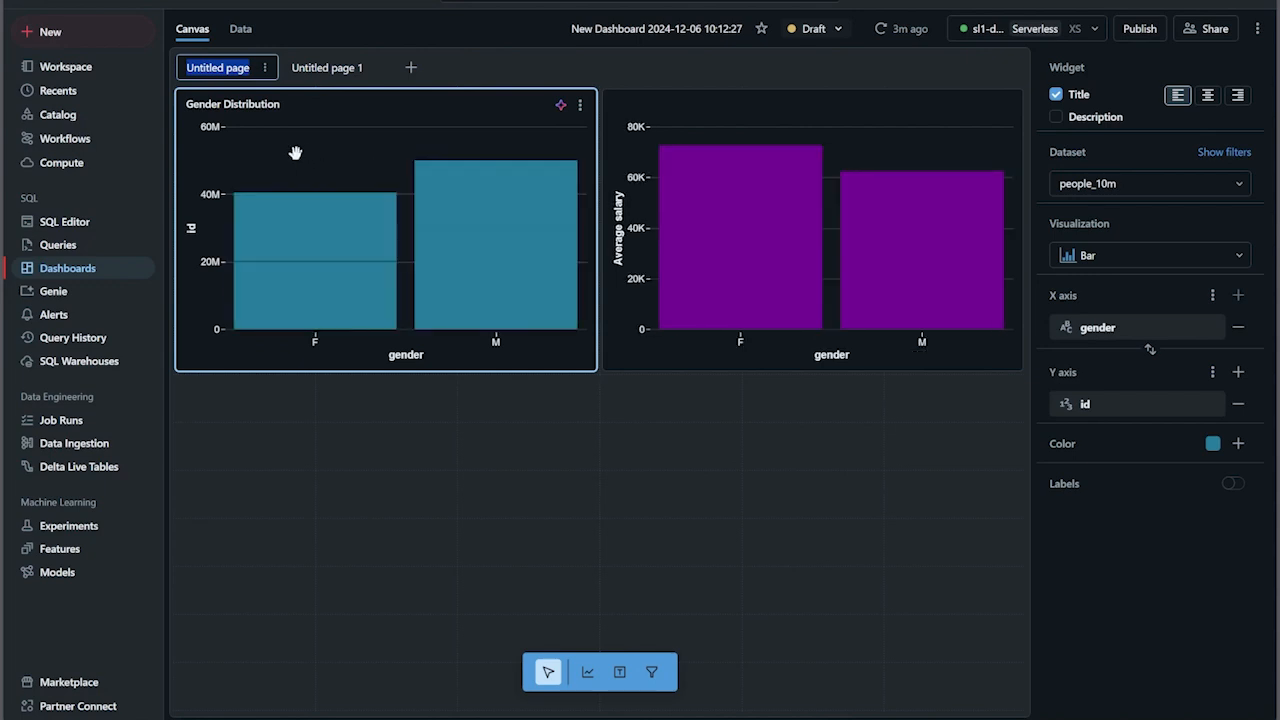
- Test cross-filtering by selecting the F and M bars in the average salary chart, and clear the filter
left_click(750, 244)
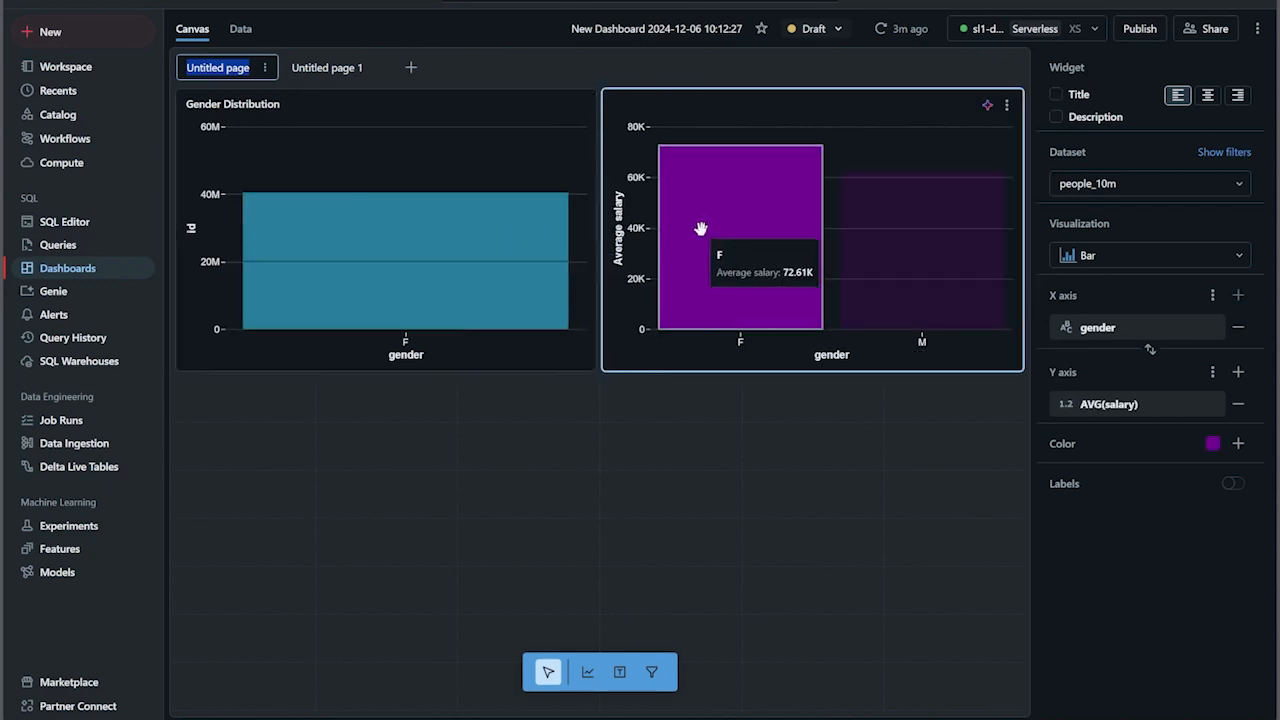
left_click(903, 256)
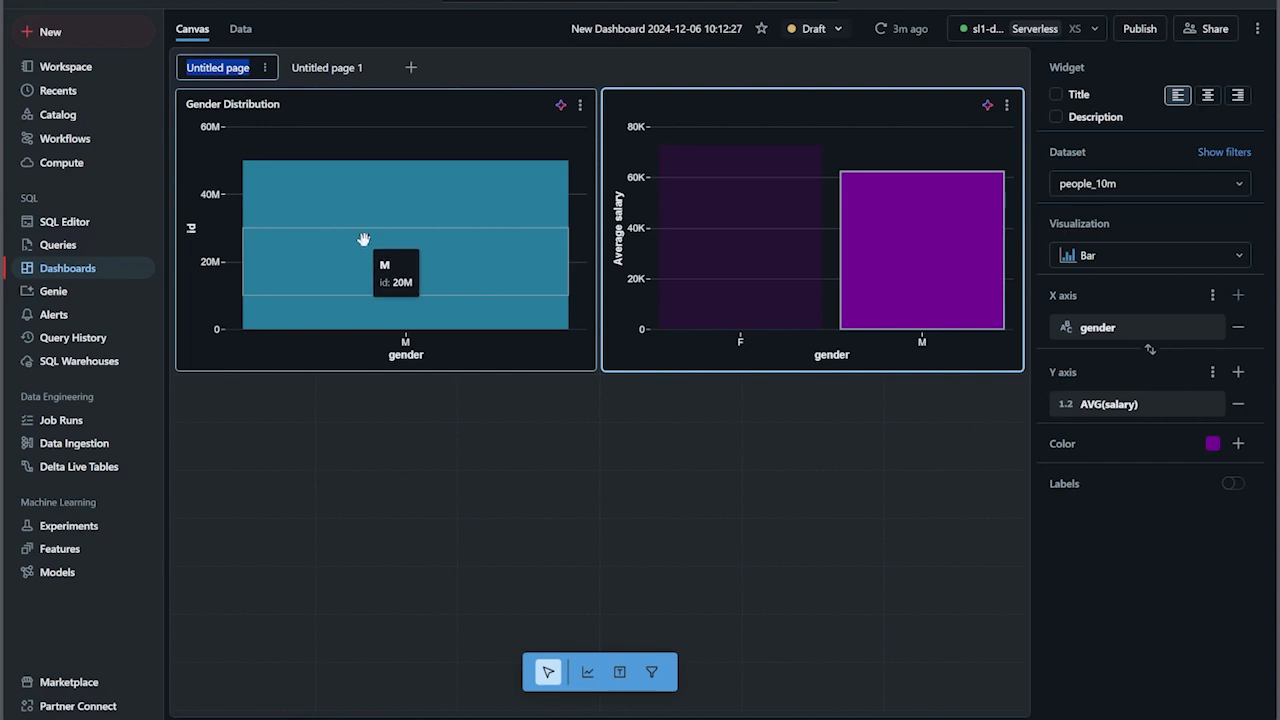
left_click(357, 440)
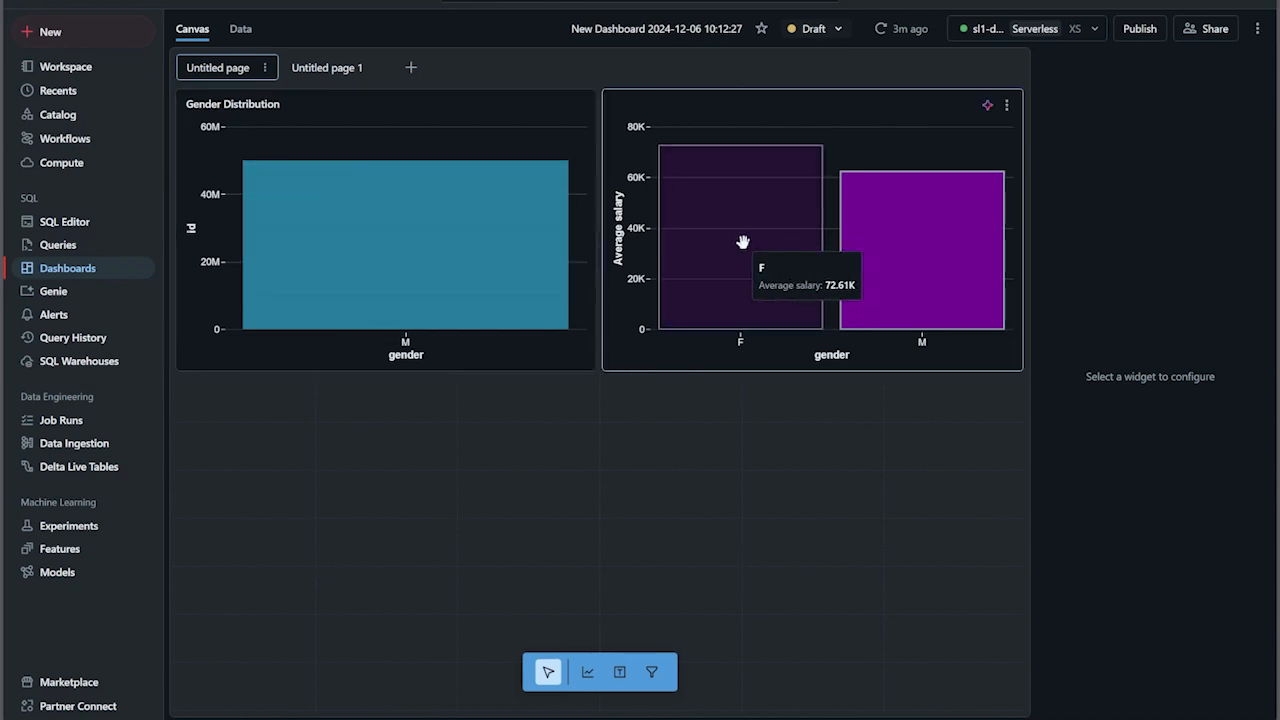
left_click(743, 242)
left_click(695, 356)
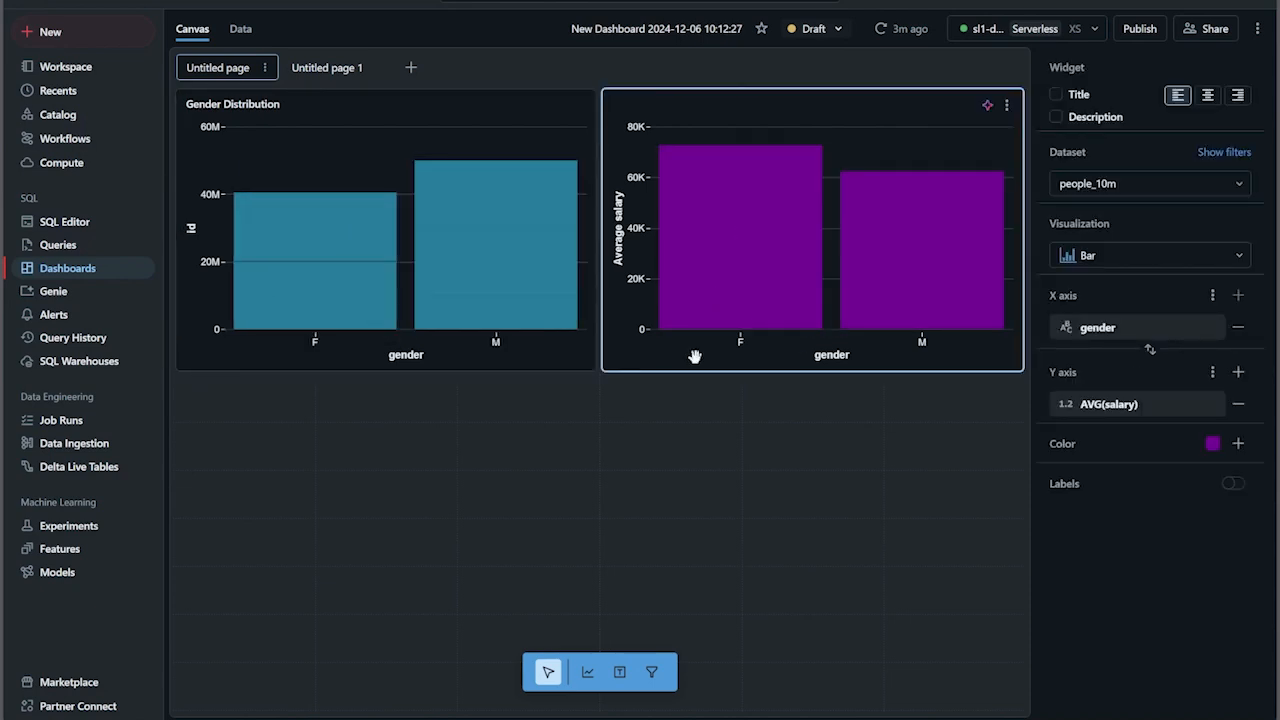
left_click(456, 494)
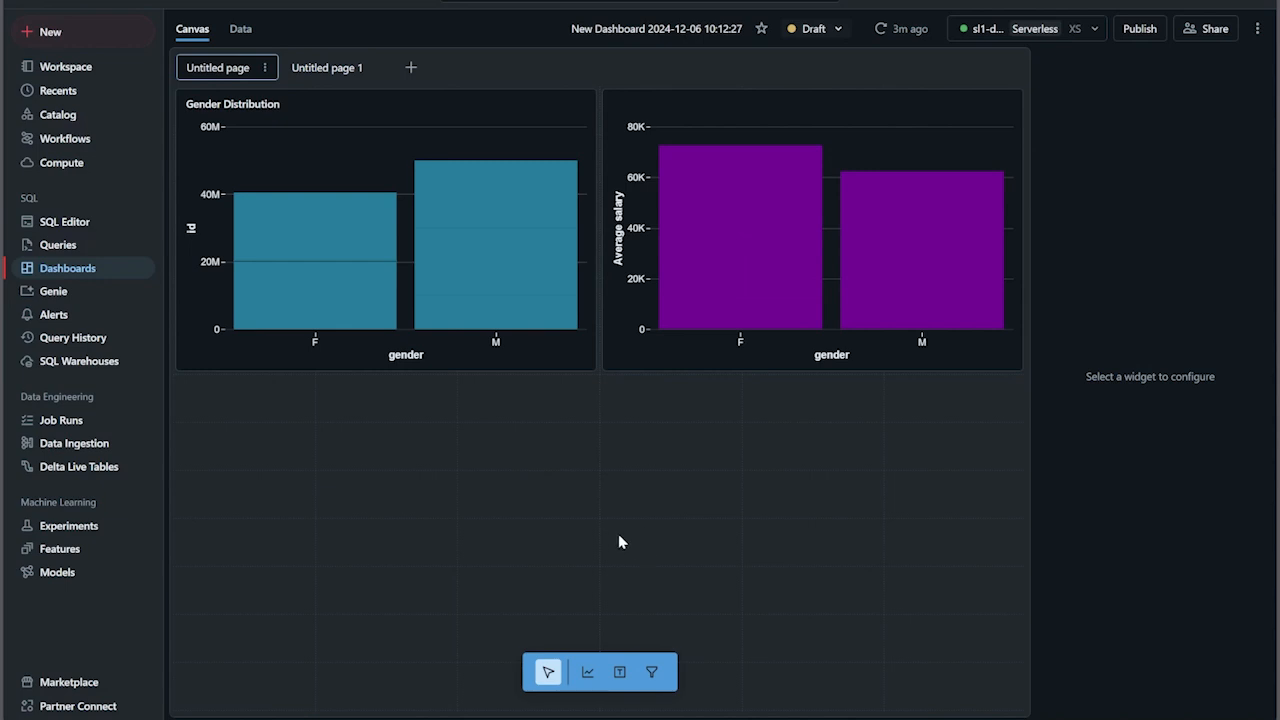
- Add a date range picker filter on the people_10m birthDate field below the average salary chart
left_click(651, 672)
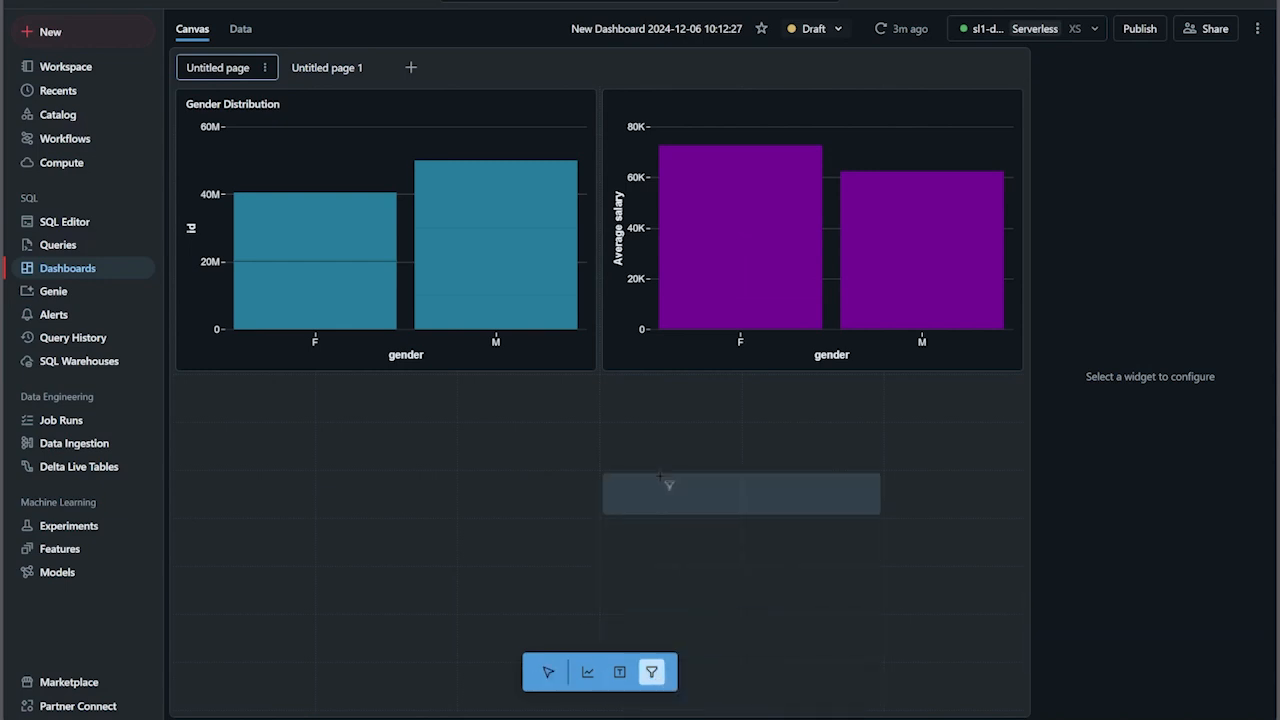
left_click(641, 390)
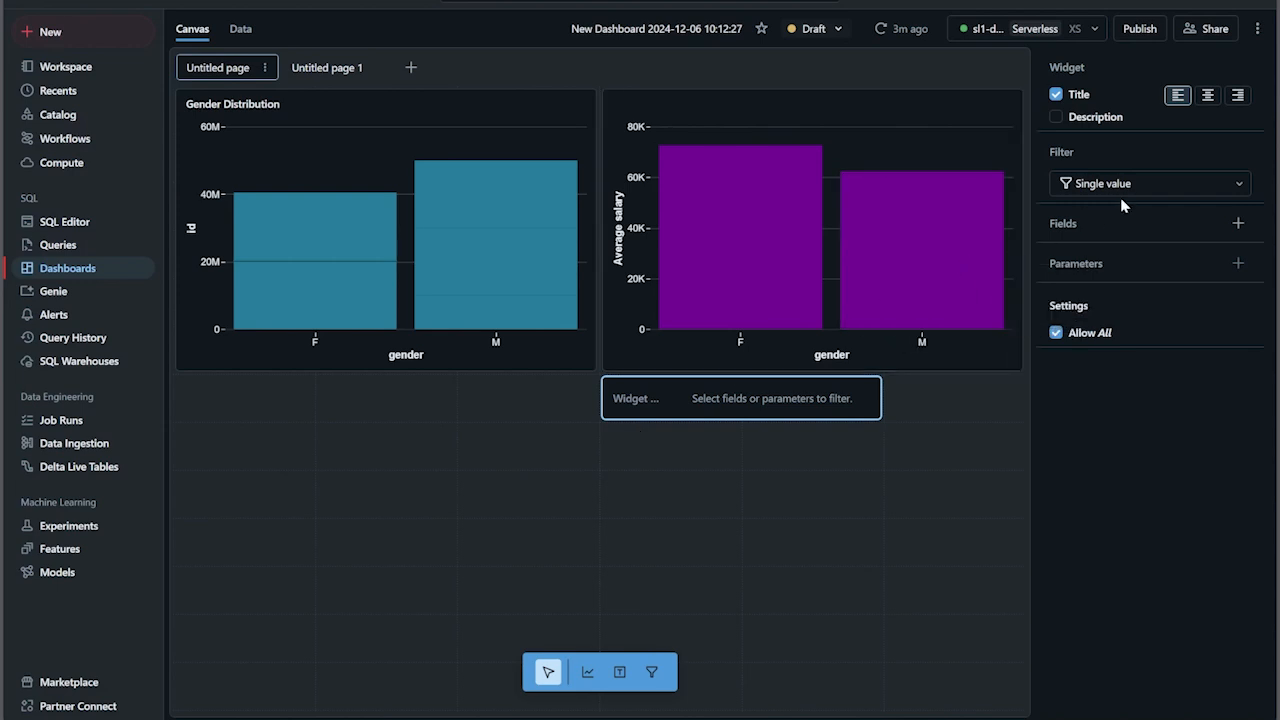
left_click(1242, 184)
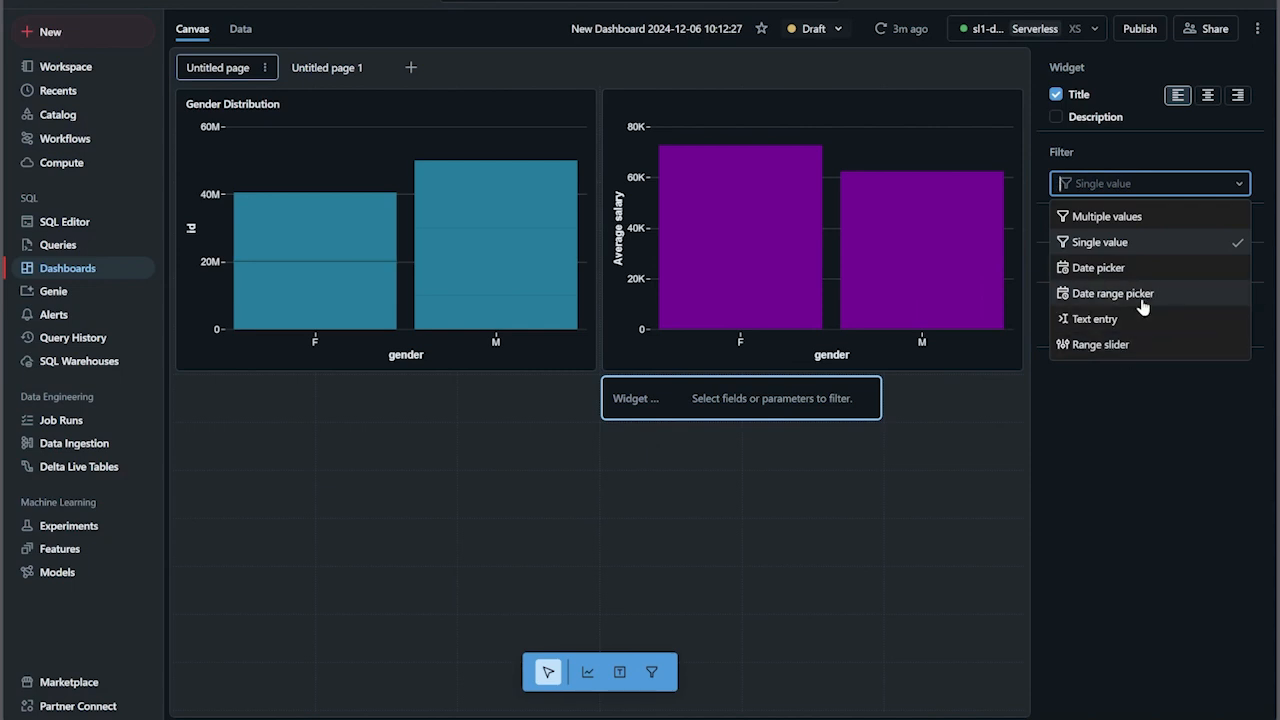
left_click(1112, 293)
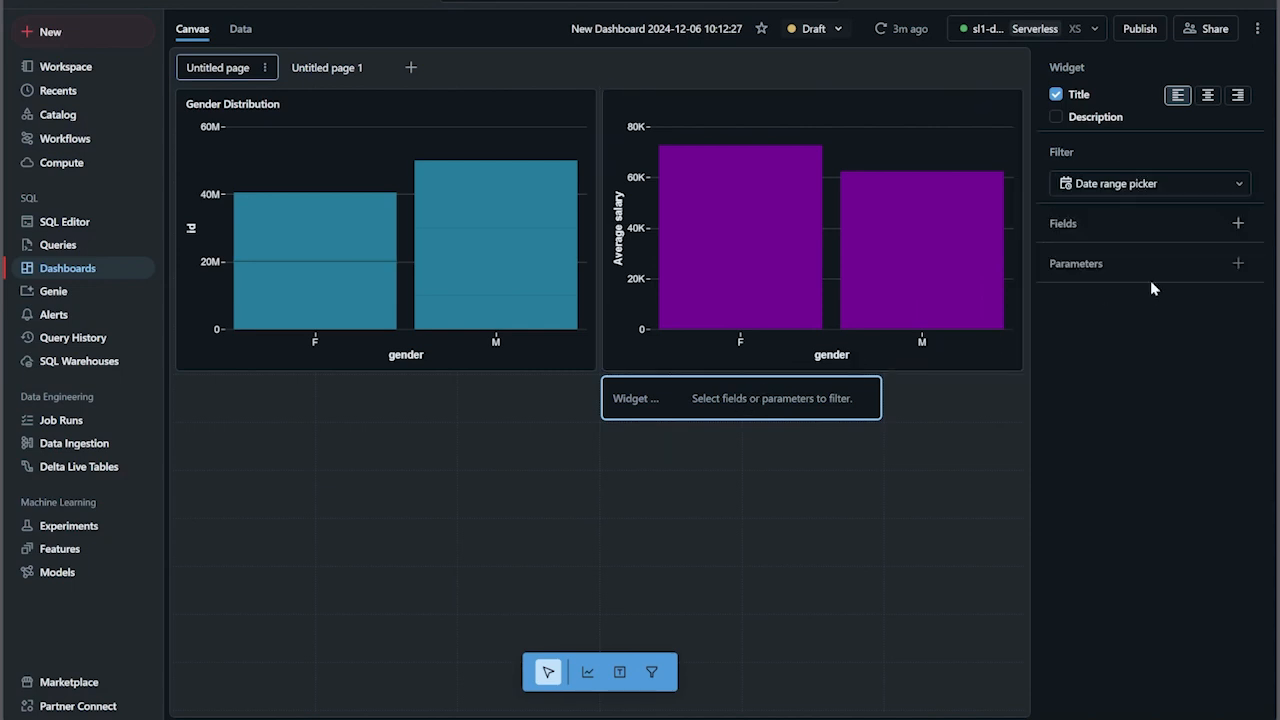
left_click(1238, 223)
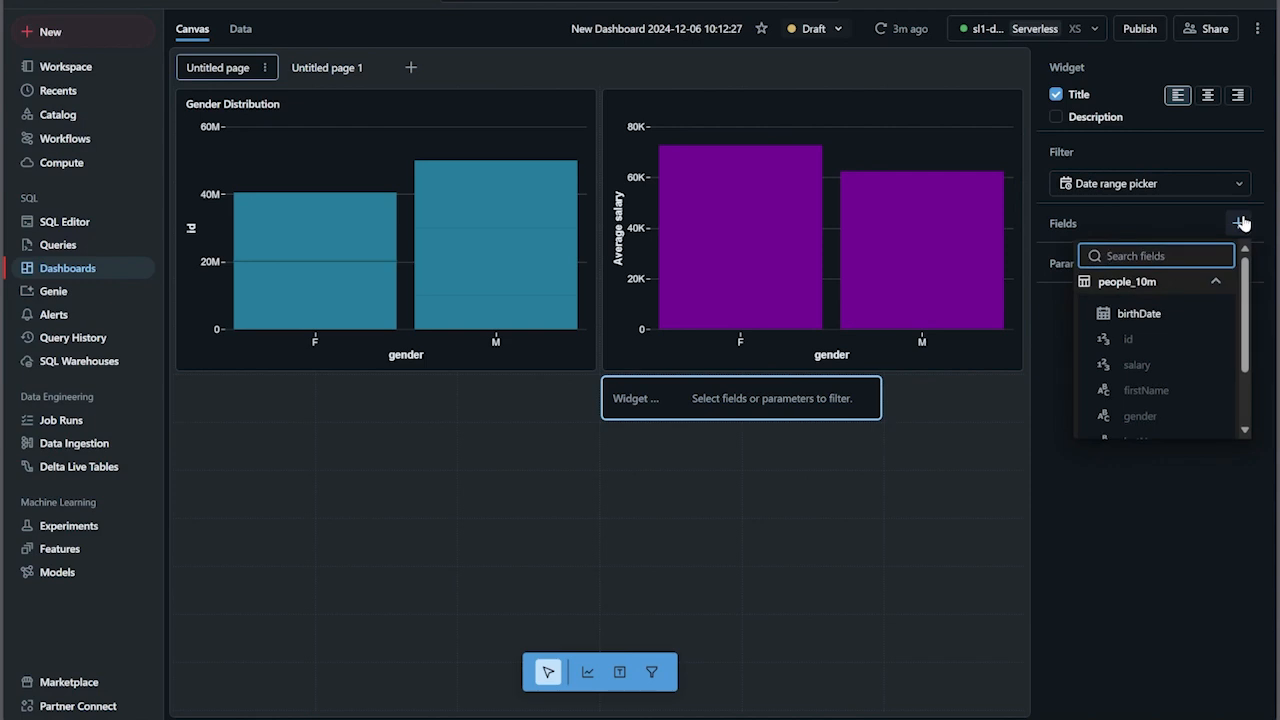
left_click(1163, 316)
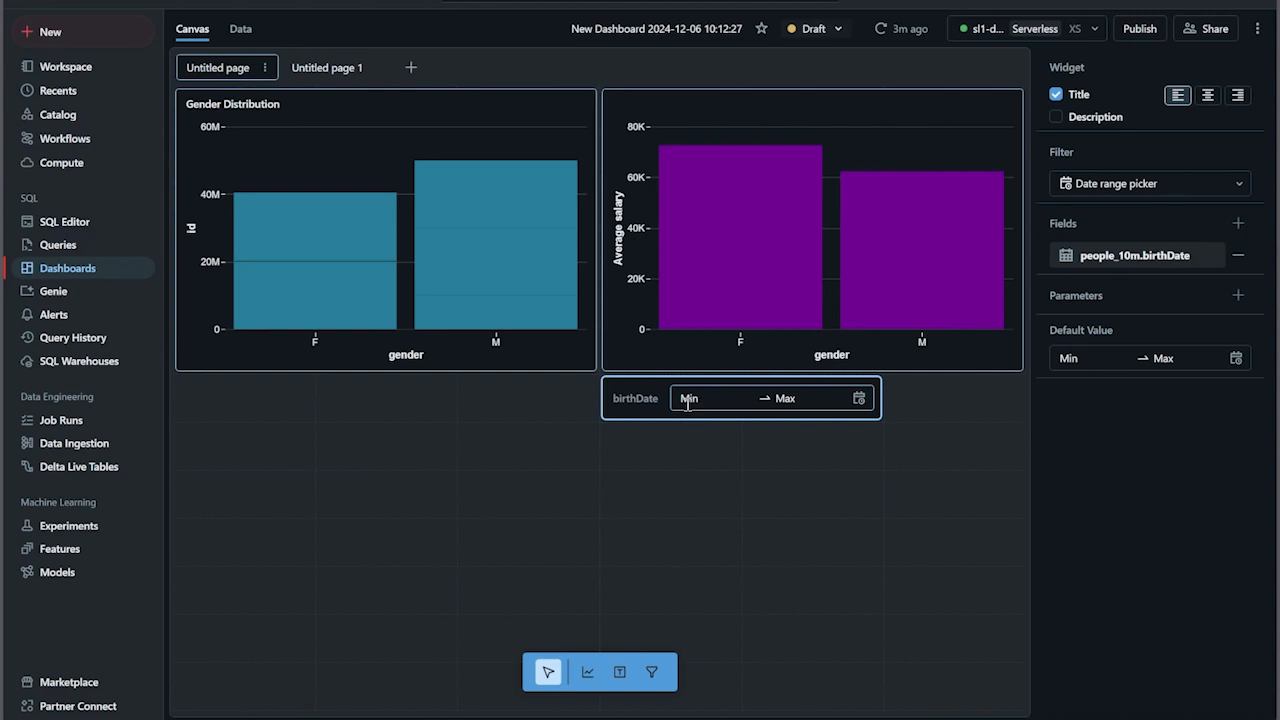
- Set the start of the birthDate filter range to Dec 31, 1990
left_click(703, 398)
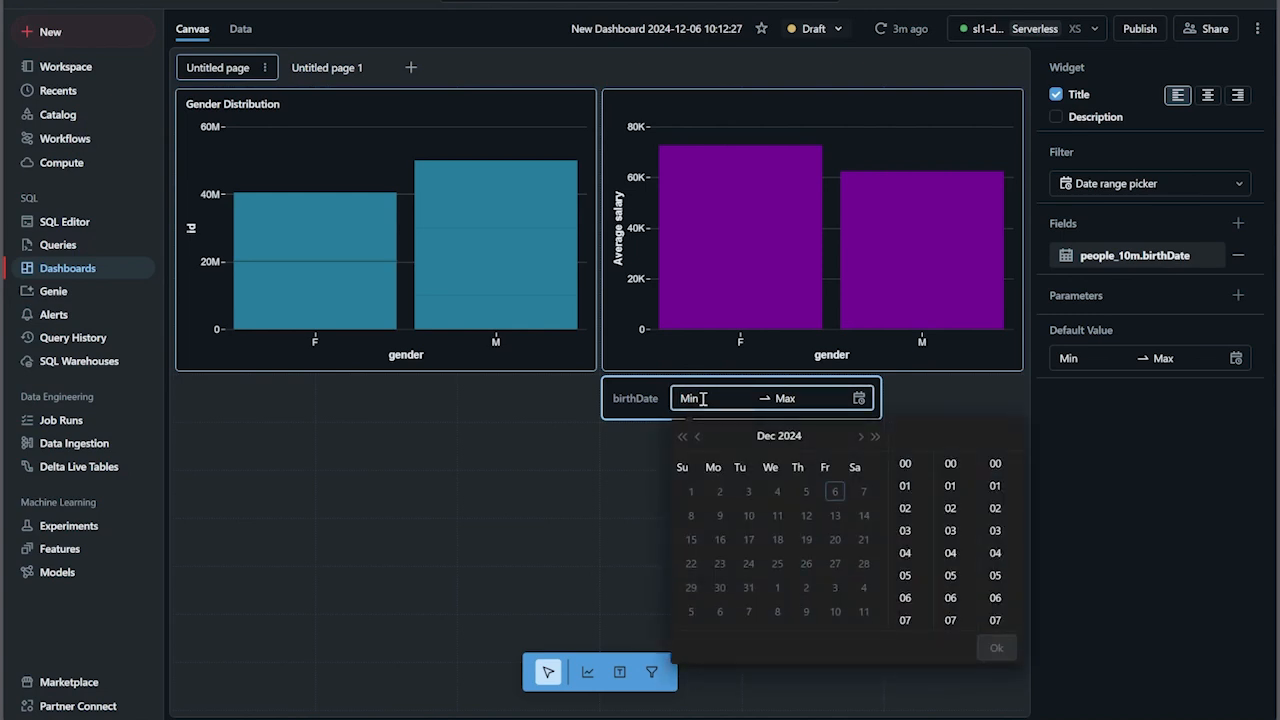
left_click(682, 437)
left_click(682, 437)
left_click(682, 437)
left_click(682, 437)
left_click(682, 437)
left_click(682, 437)
left_click(682, 437)
left_click(682, 437)
left_click(682, 437)
left_click(682, 437)
left_click(682, 437)
left_click(682, 437)
left_click(682, 437)
left_click(682, 437)
left_click(682, 437)
double_click(682, 437)
left_click(682, 437)
double_click(682, 437)
double_click(682, 437)
left_click(682, 437)
double_click(682, 437)
double_click(682, 437)
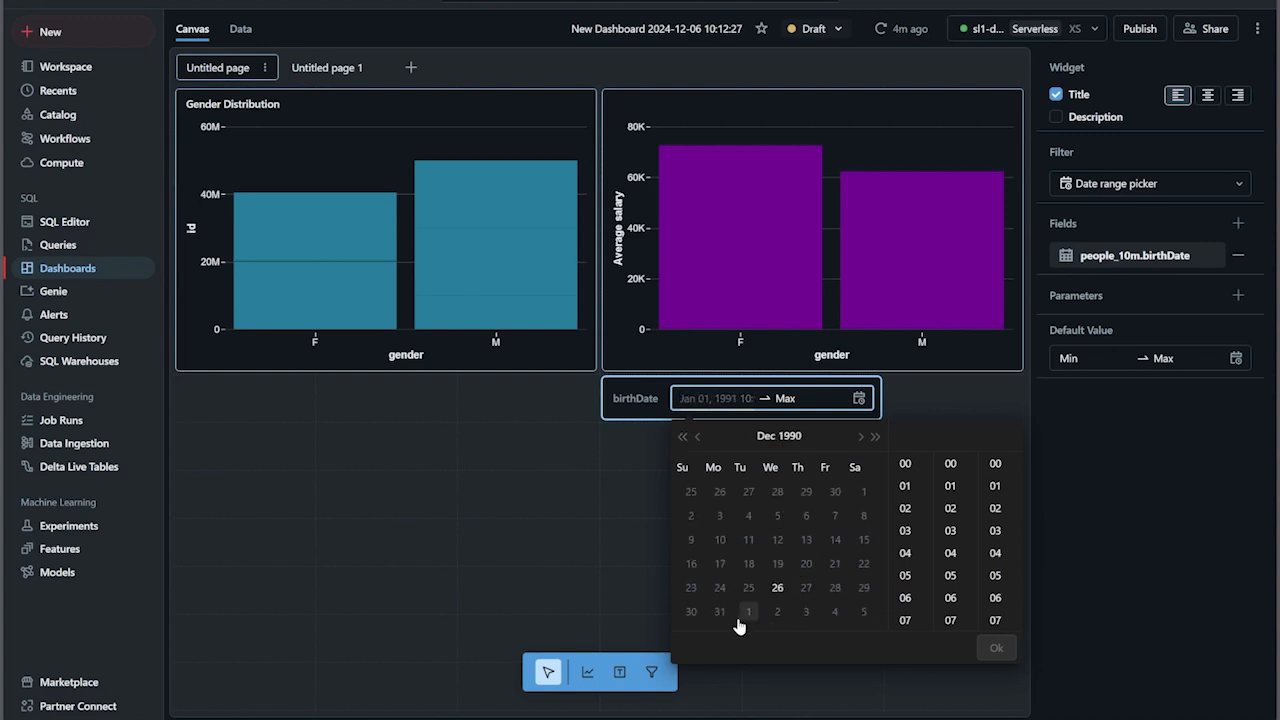
left_click(720, 612)
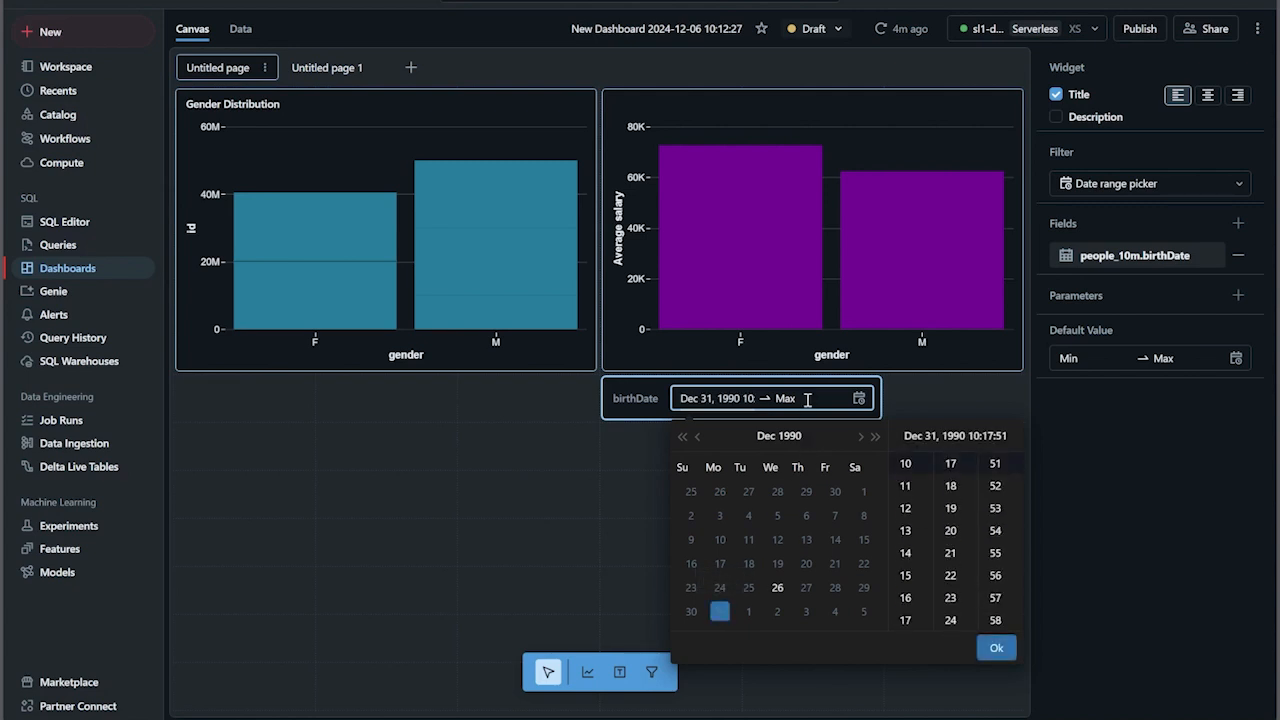
- Set the end of the birthDate filter range to Dec 31, 2000 and apply the range
left_click(797, 398)
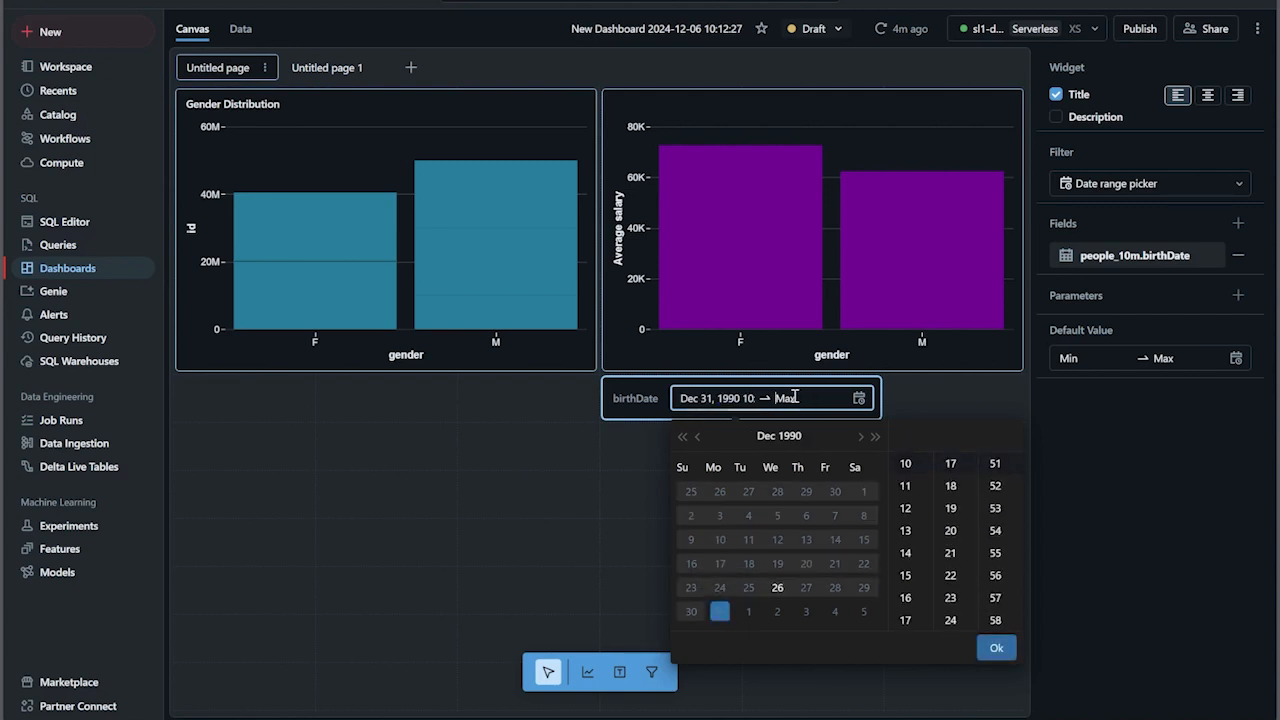
left_click(858, 437)
left_click(858, 437)
left_click(858, 437)
left_click(858, 437)
left_click(858, 437)
left_click(858, 437)
left_click(858, 437)
left_click(875, 437)
left_click(875, 437)
left_click(875, 437)
left_click(875, 437)
left_click(875, 437)
left_click(875, 437)
left_click(875, 437)
left_click(875, 437)
left_click(875, 437)
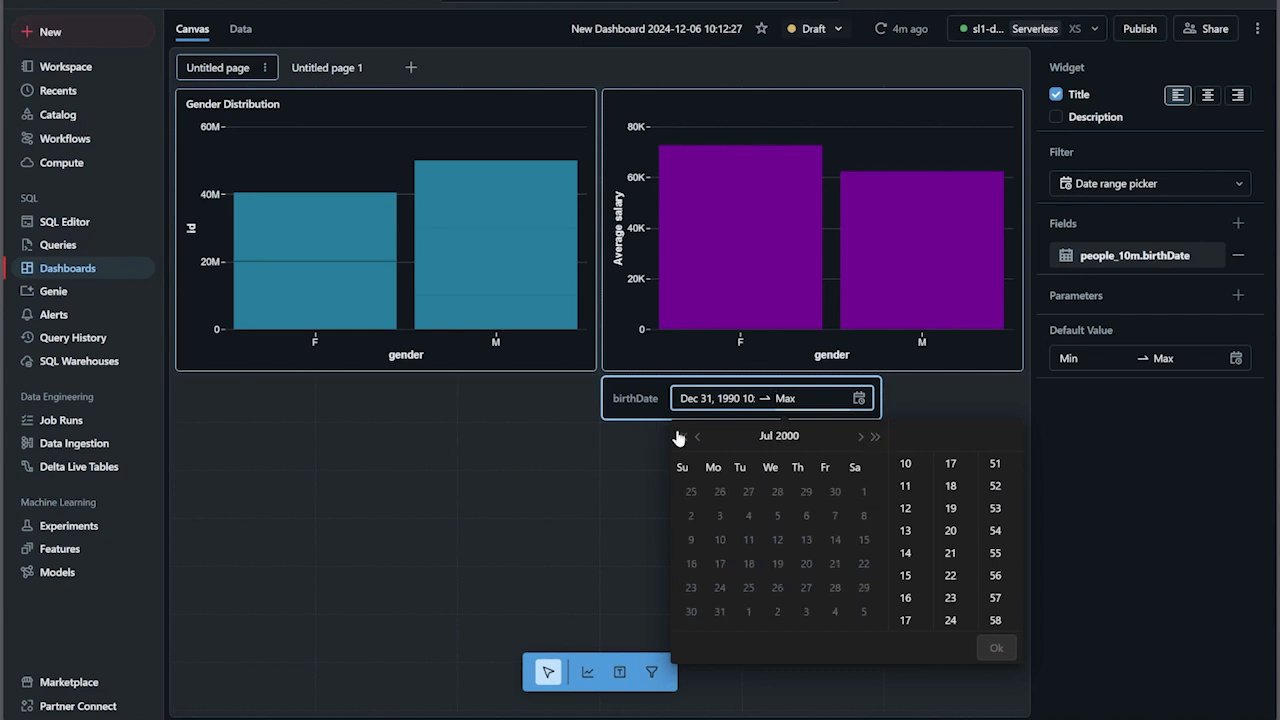
left_click(862, 438)
left_click(862, 438)
left_click(862, 438)
left_click(862, 438)
left_click(862, 438)
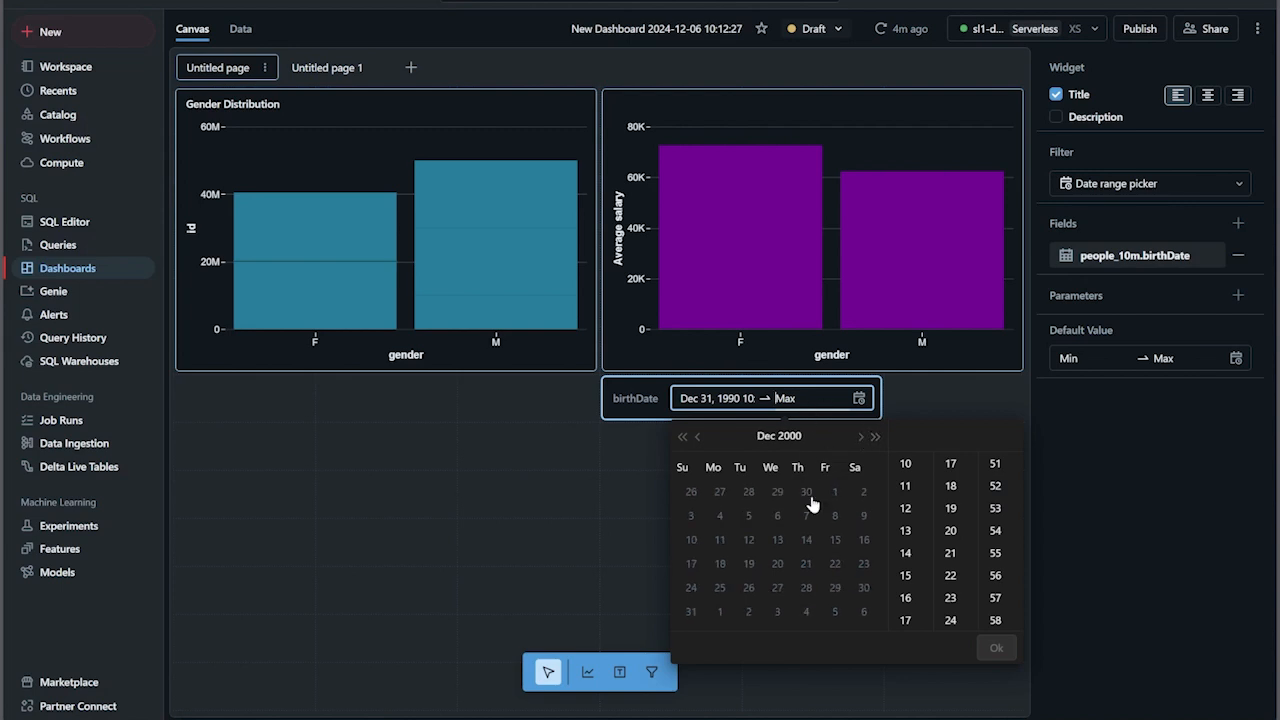
left_click(690, 612)
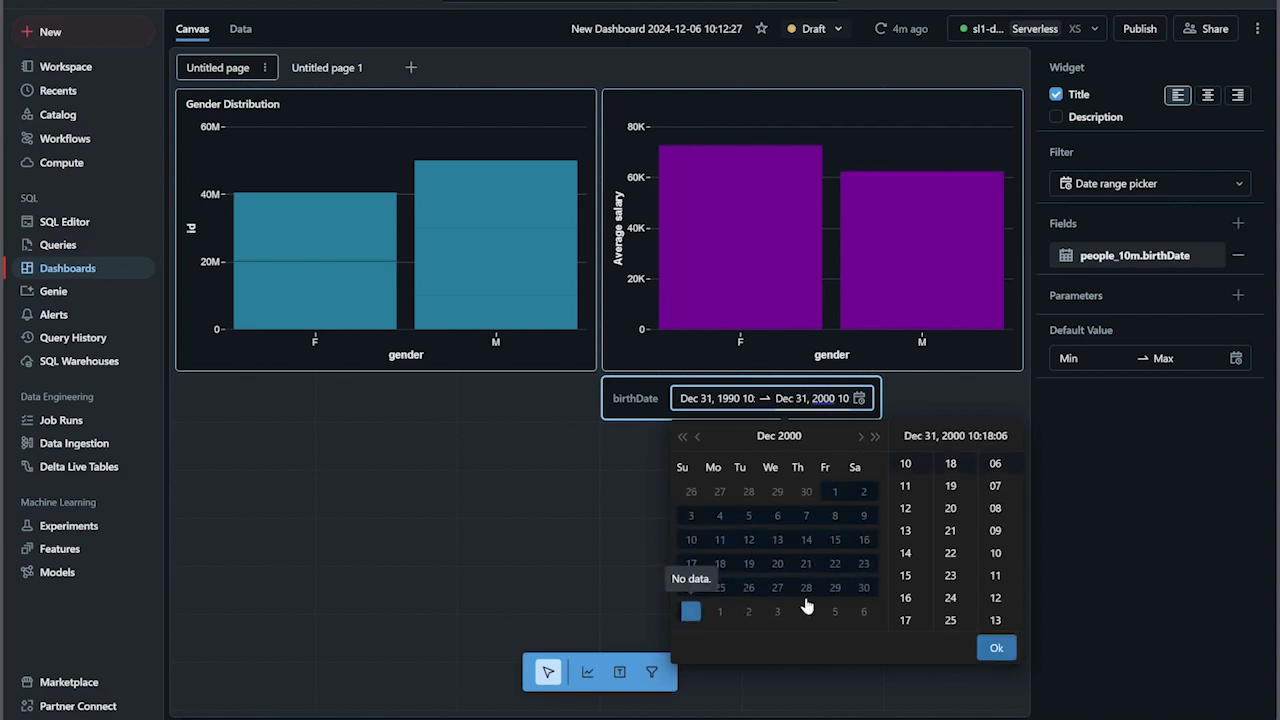
left_click(997, 650)
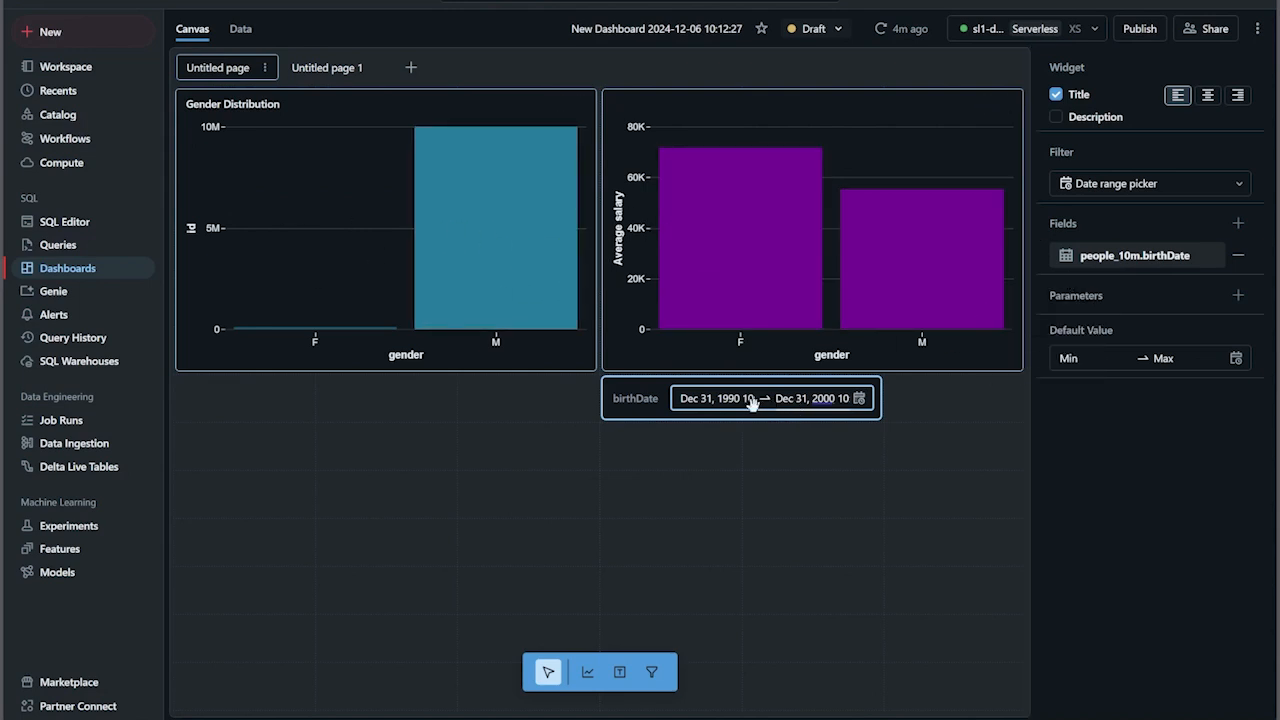
- Delete the birthDate filter widget from the dashboard canvas
key("Delete")
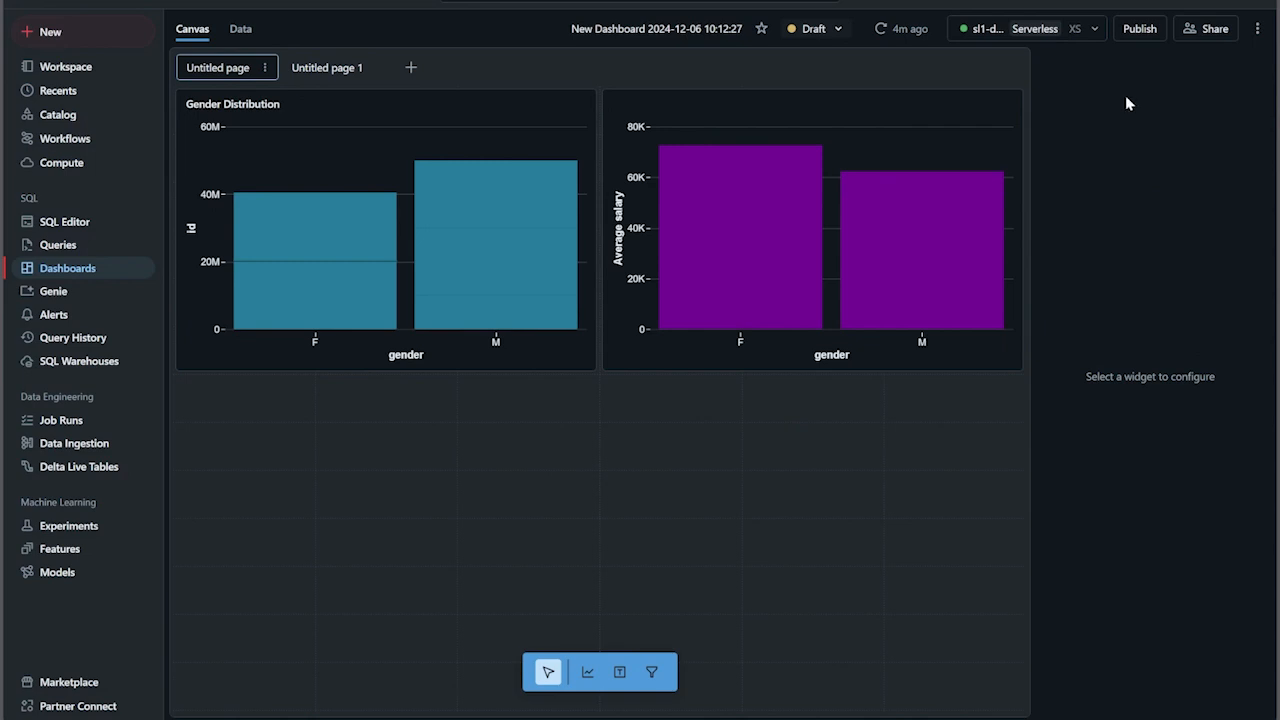
- Publish the dashboard with the default embedded credentials and copy its sharing link
left_click(1140, 28)
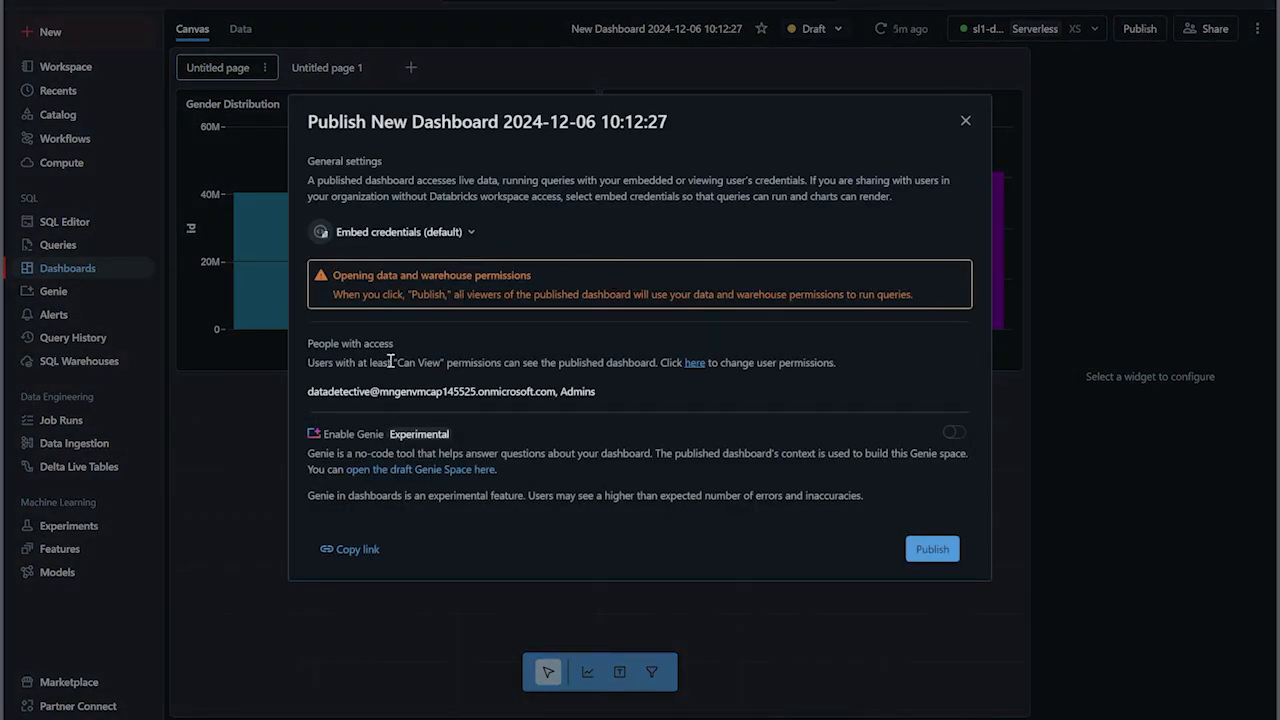
left_click(932, 549)
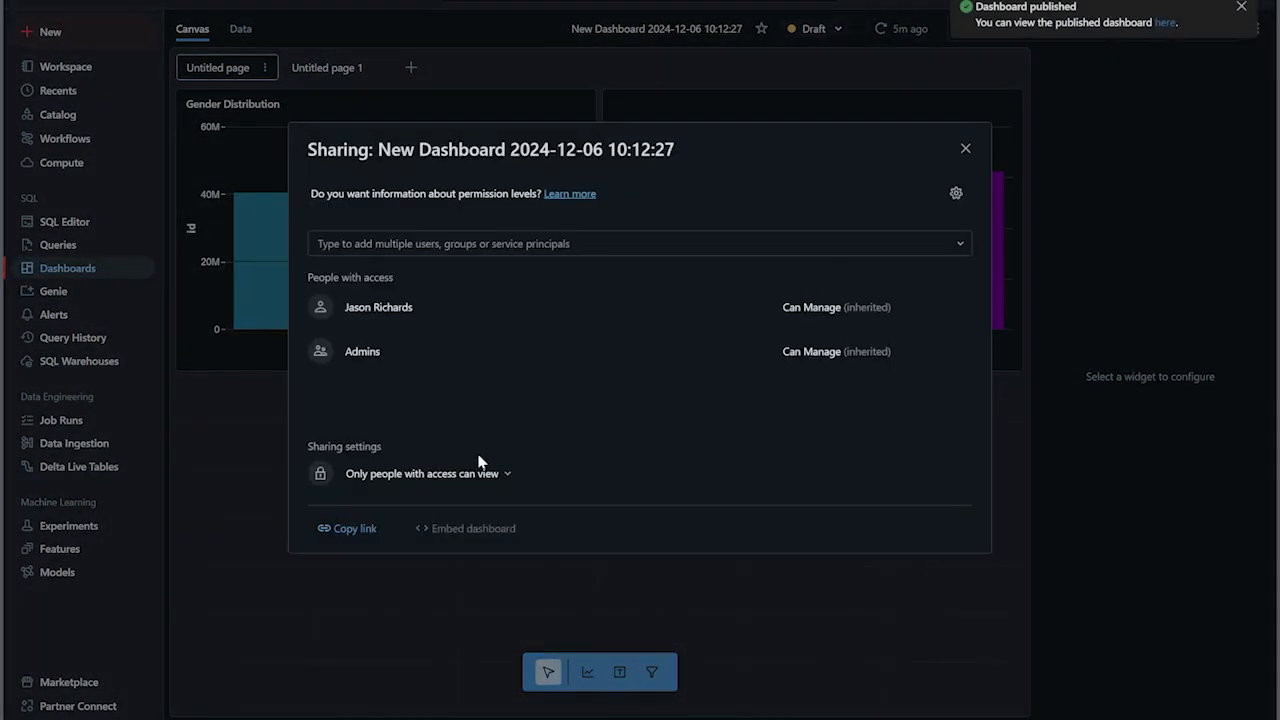
left_click(344, 527)
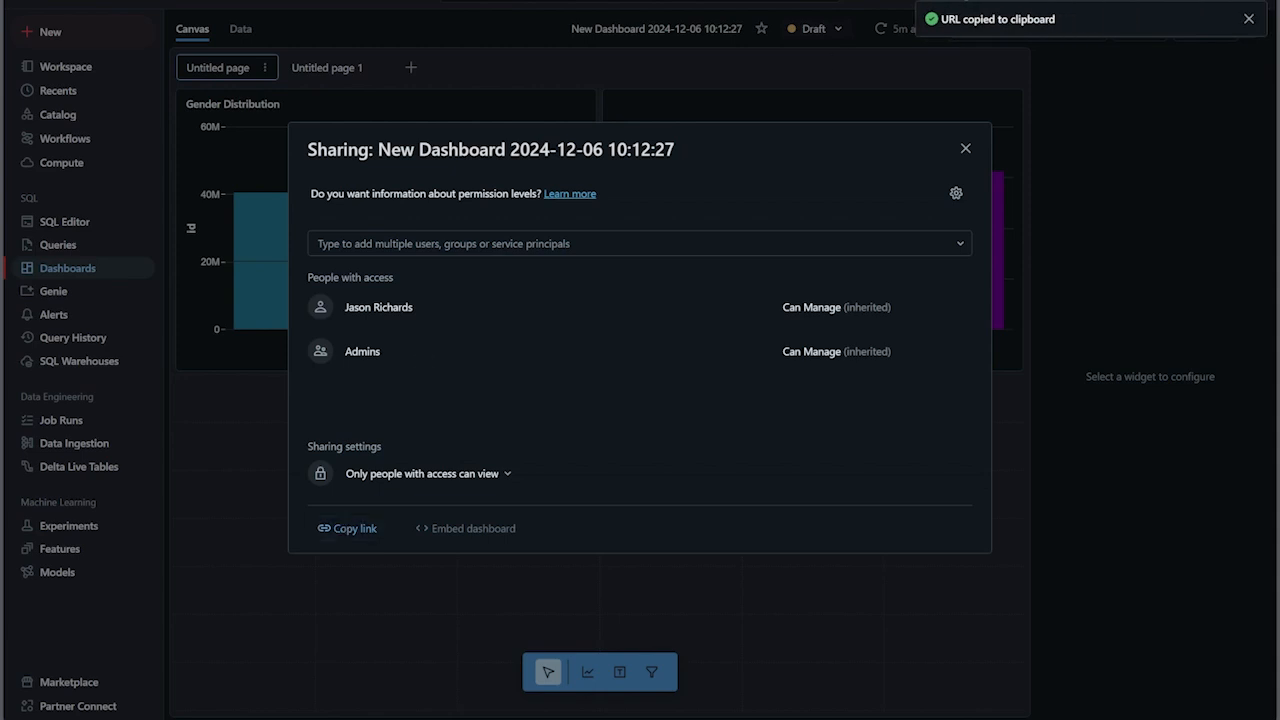
- Open the copied dashboard link in a new InPrivate browser window
left_click(1237, 1)
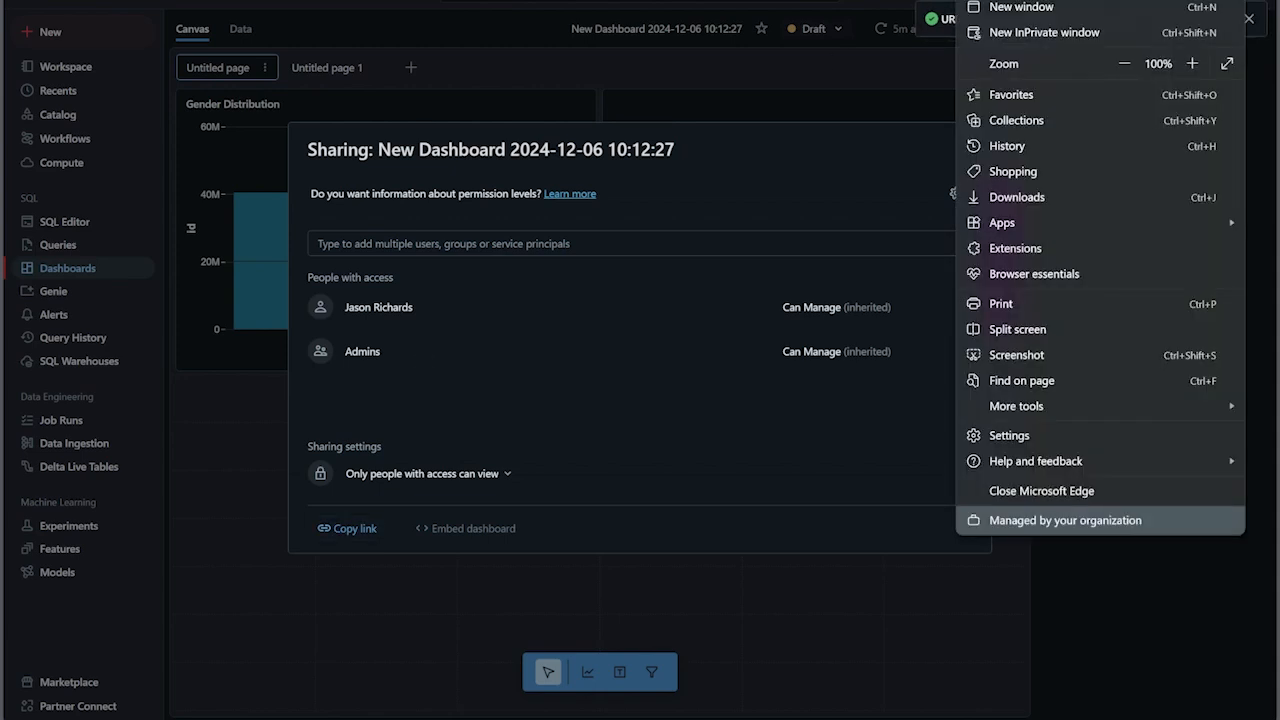
left_click(1051, 36)
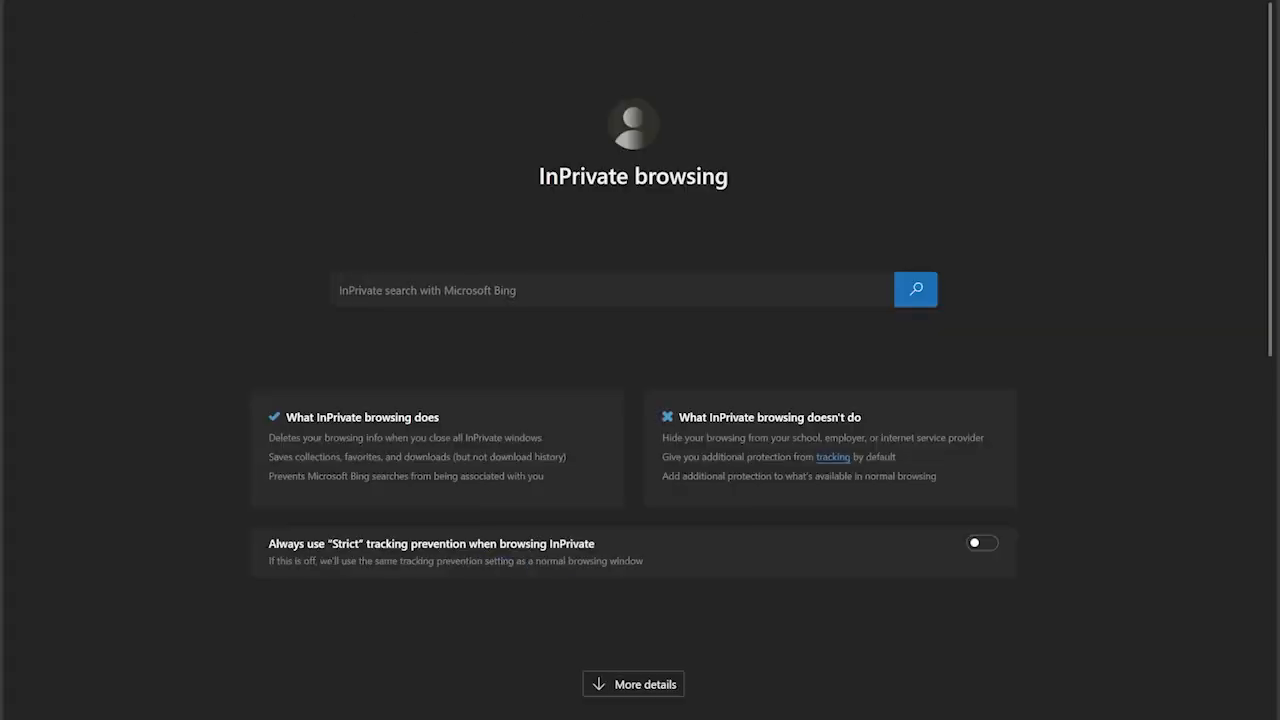
right_click(280, 1)
left_click(357, 156)
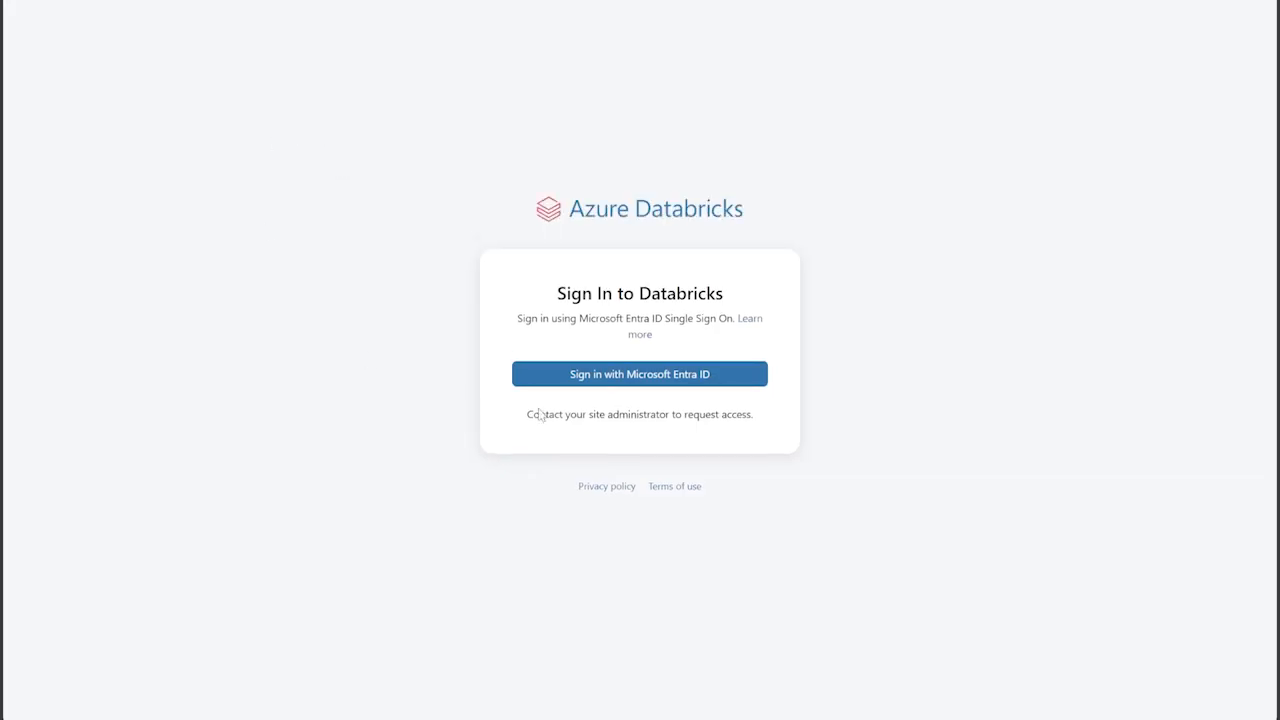
- Sign in to Databricks with Microsoft Entra ID using the saved account e-mail and account password
left_click(633, 388)
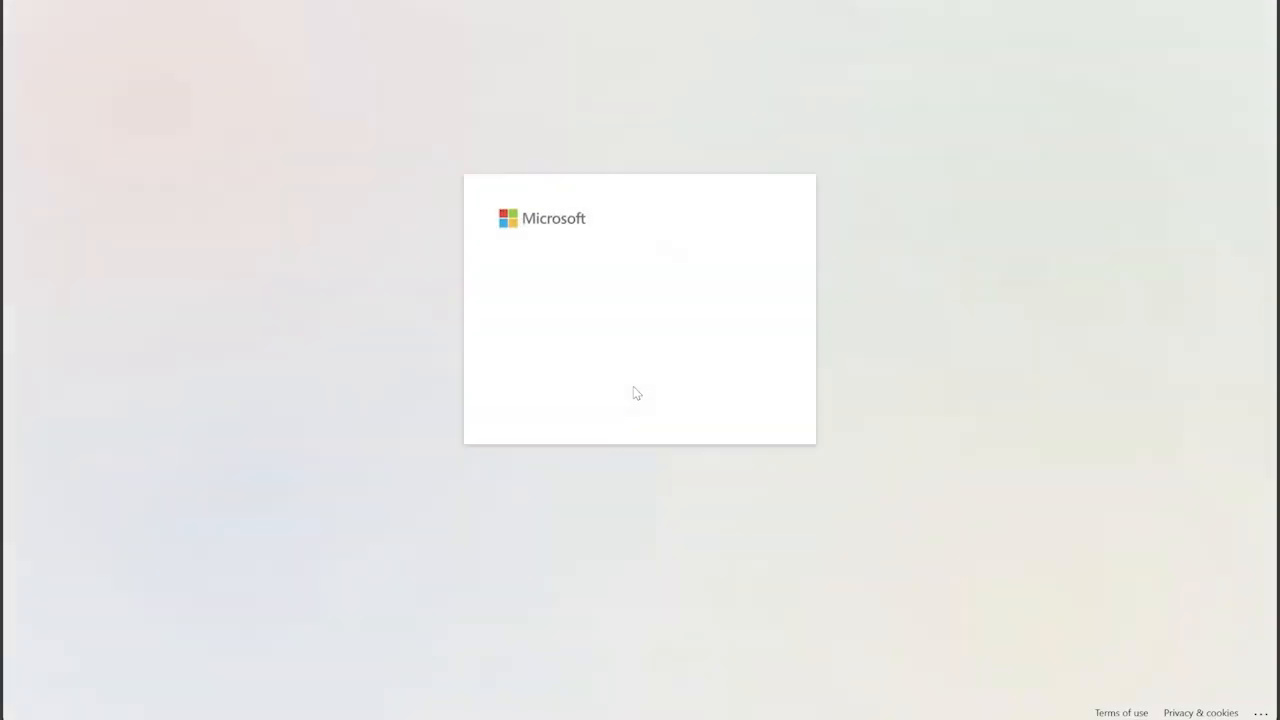
left_click(575, 292)
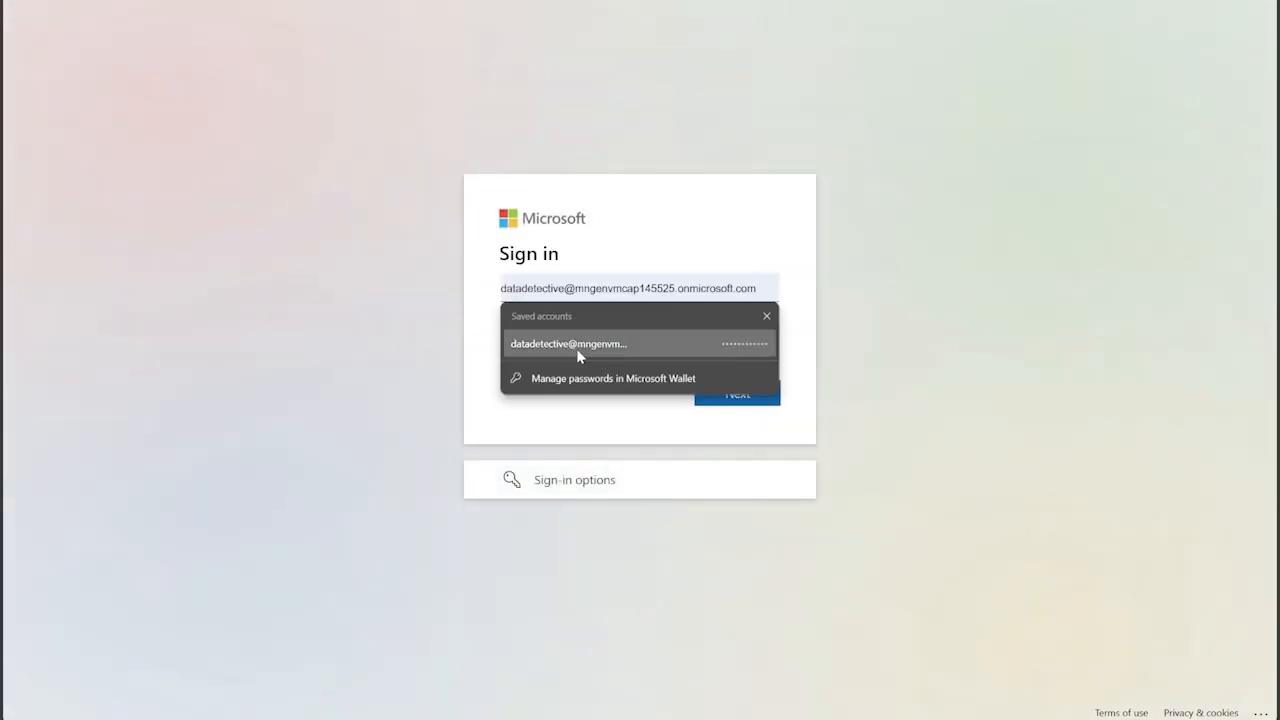
left_click(577, 346)
left_click(731, 401)
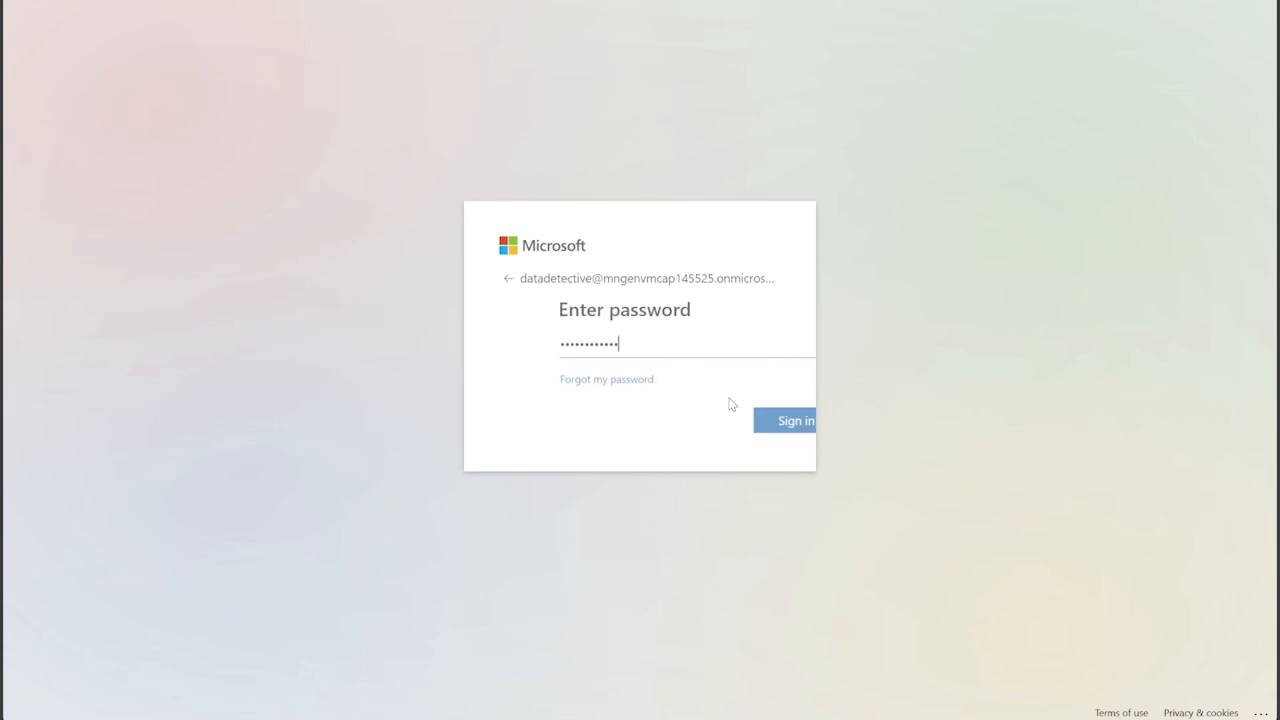
left_click(743, 422)
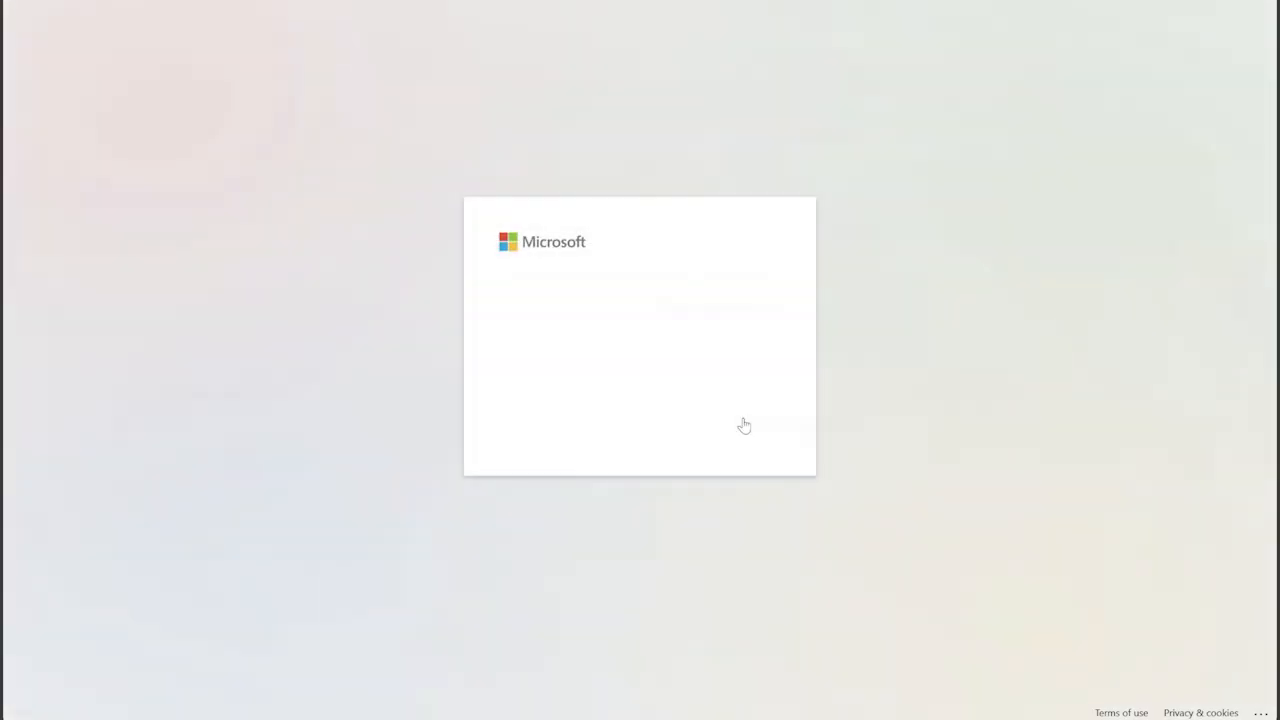
left_click(743, 427)
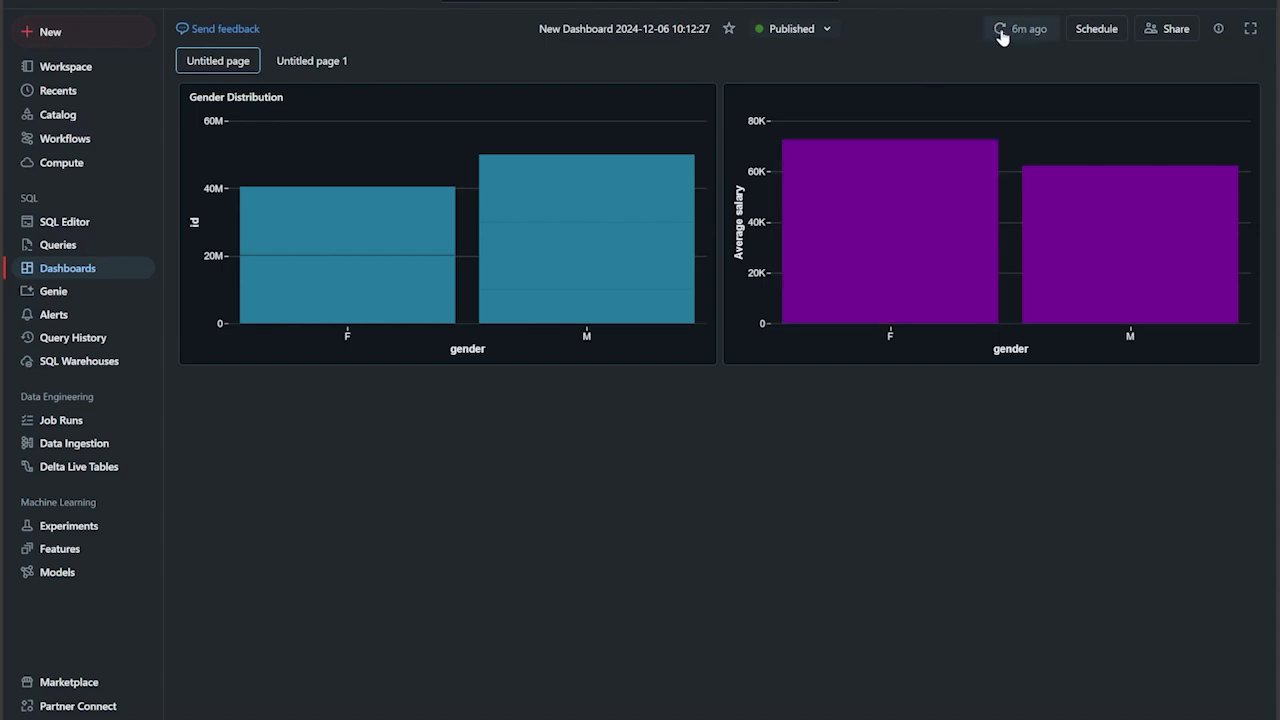
- Refresh the published dashboard's data and inspect the add-schedule settings, leaving them without creating a schedule
left_click(1001, 35)
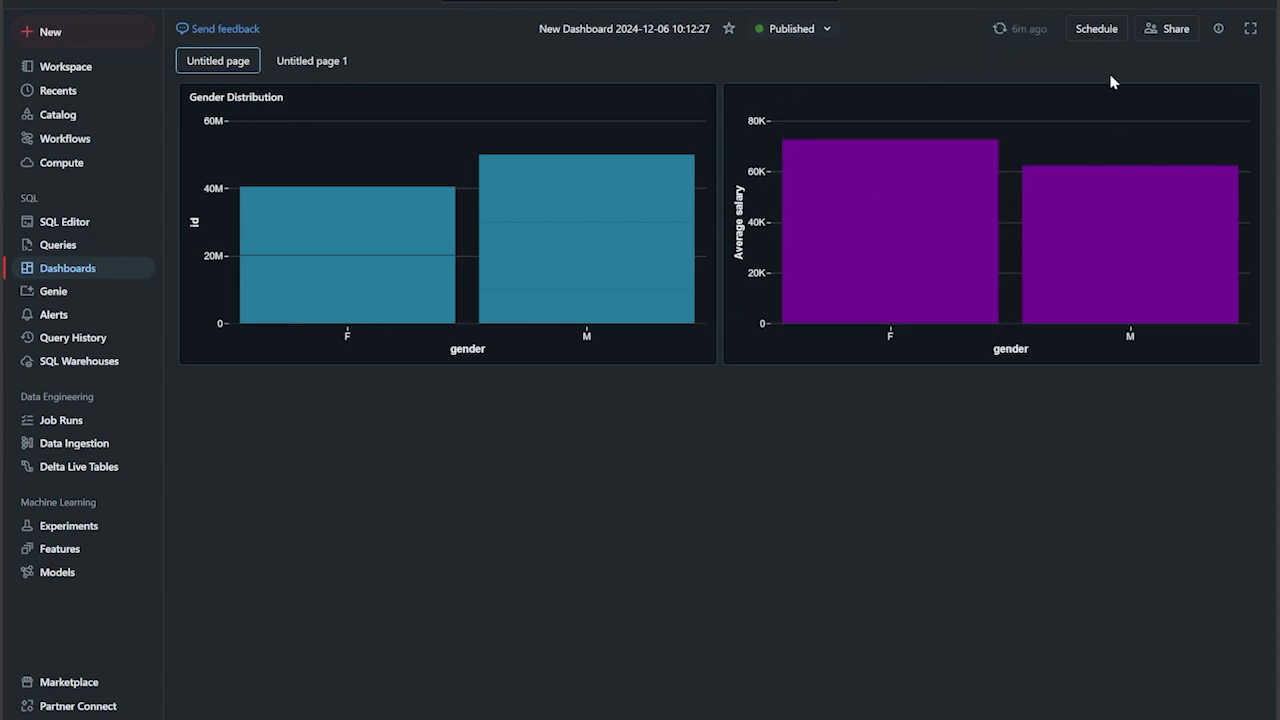
left_click(1096, 30)
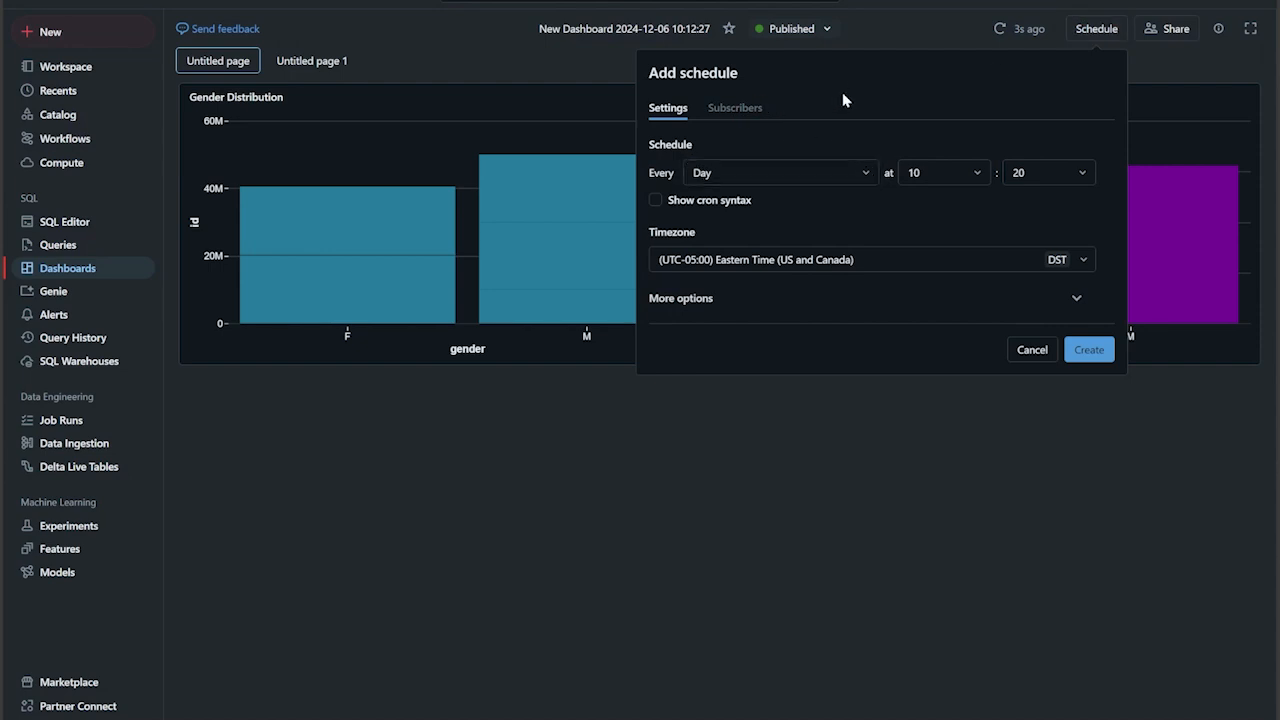
left_click(1052, 345)
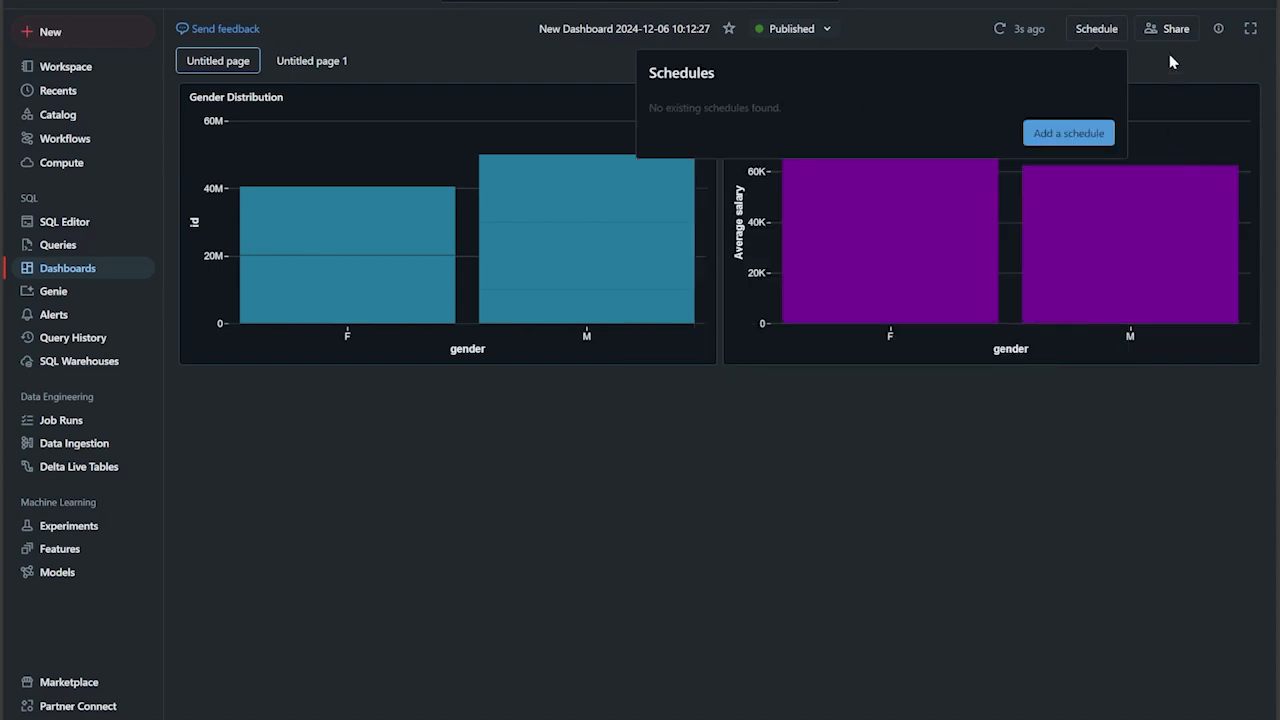
- View the published dashboard in full screen and return to the normal view
left_click(1250, 30)
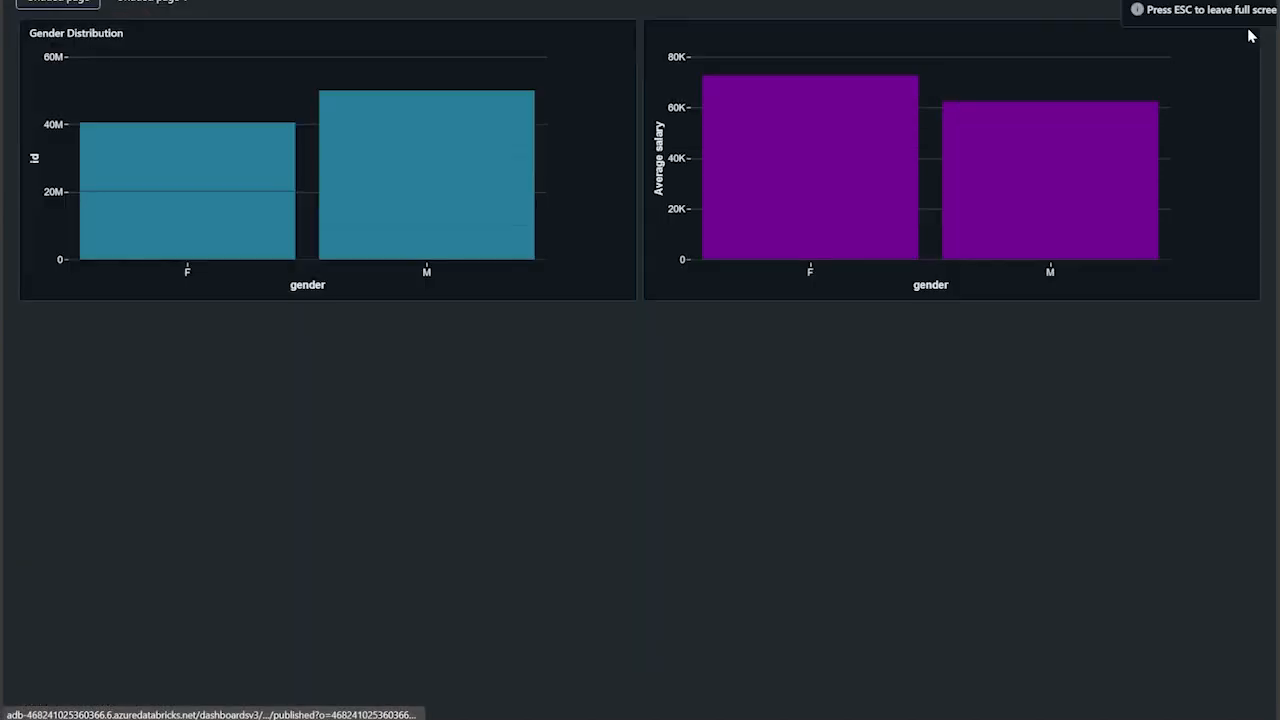
left_click(1248, 10)
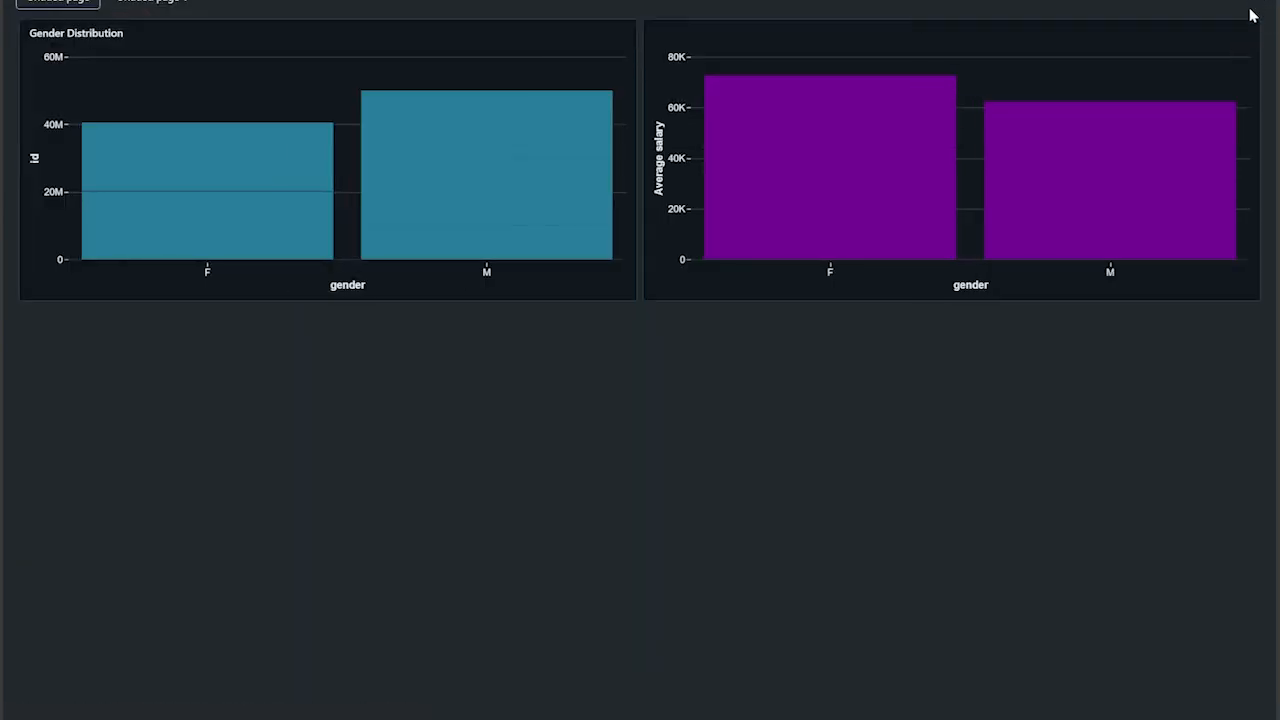
key("Escape")
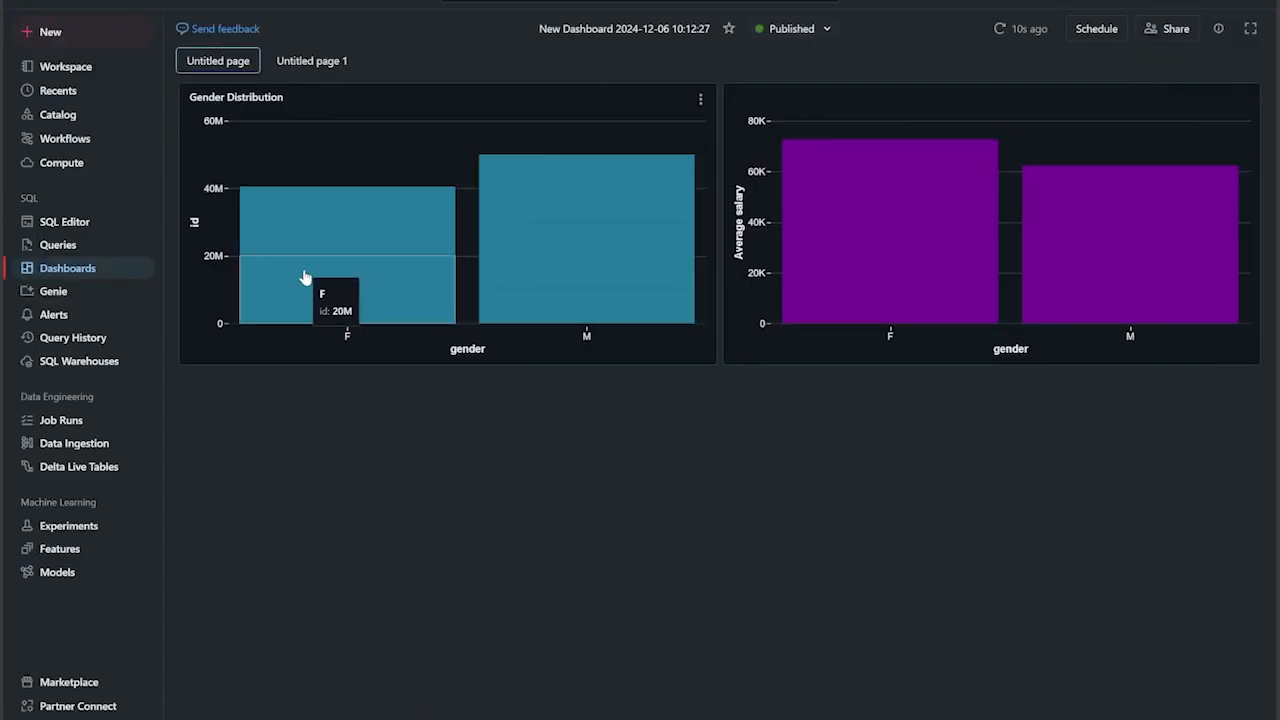